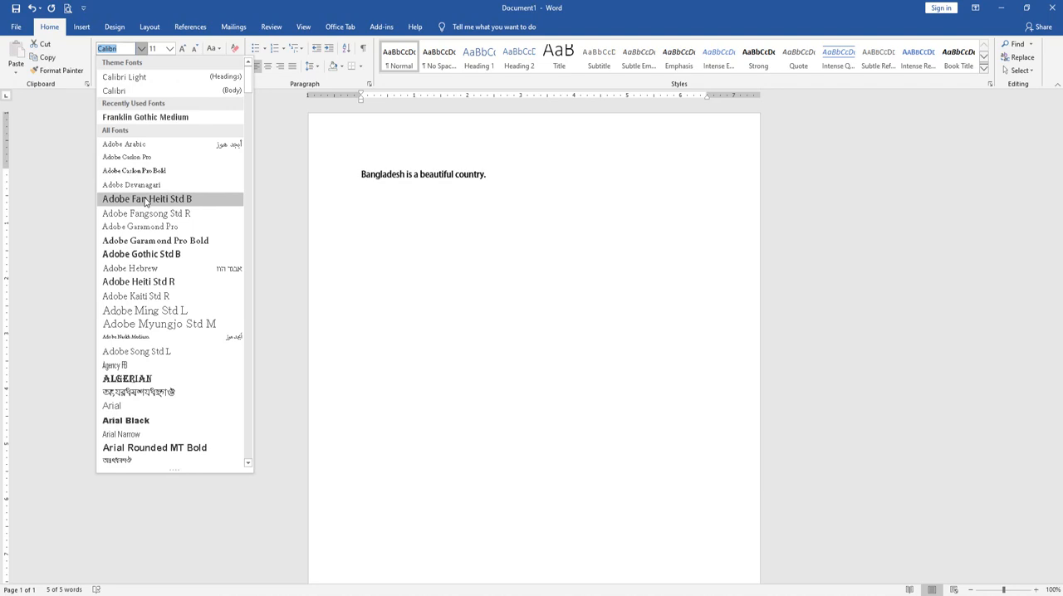
Browse the available fonts and set the selected sentence's font to Century
scroll(145, 201, down, 3)
scroll(145, 200, down, 11)
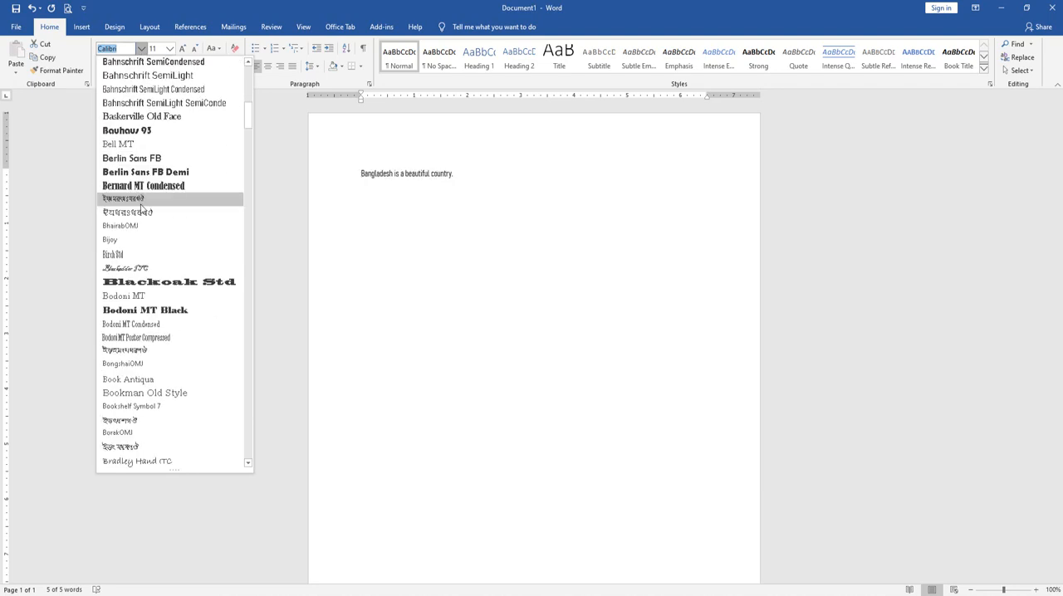
scroll(139, 233, up, 8)
scroll(138, 237, down, 7)
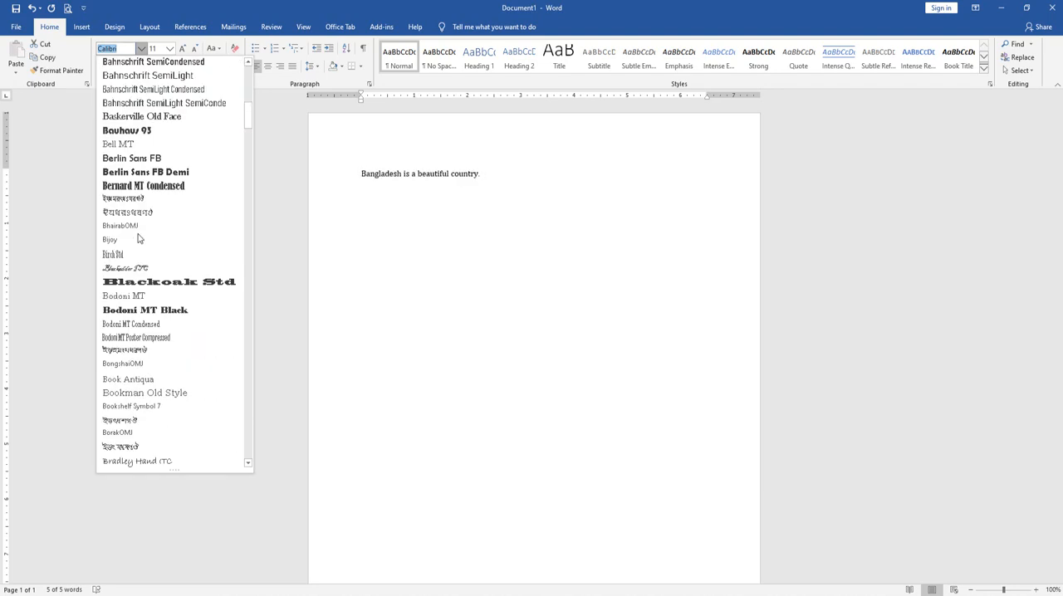
scroll(137, 243, down, 10)
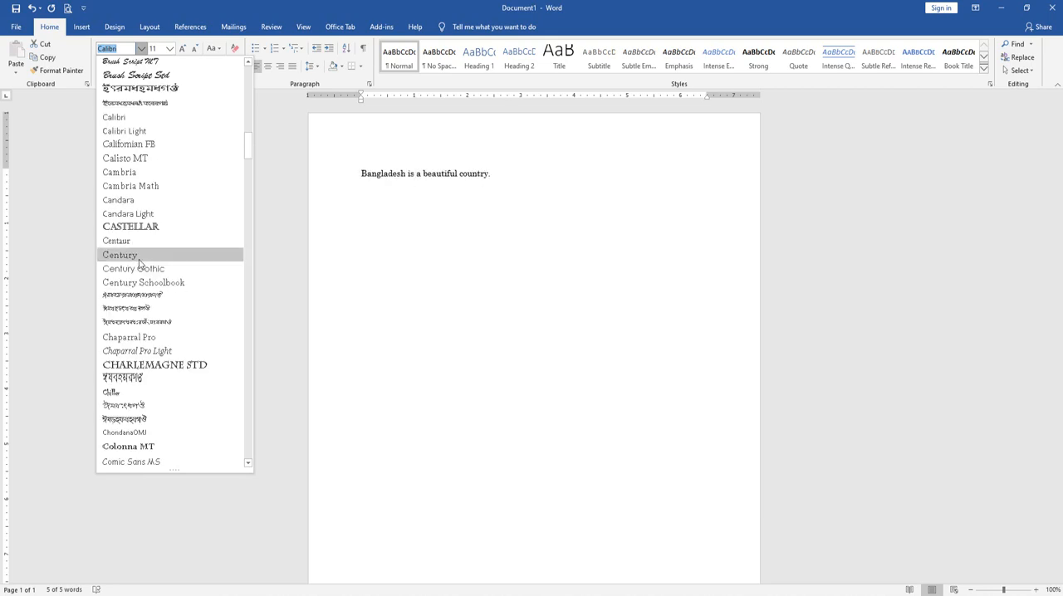
click(134, 259)
Select the whole sentence "Bangladesh is a beautiful country." and set its font to Times New Roman by entering the font name
key(ctrl+a)
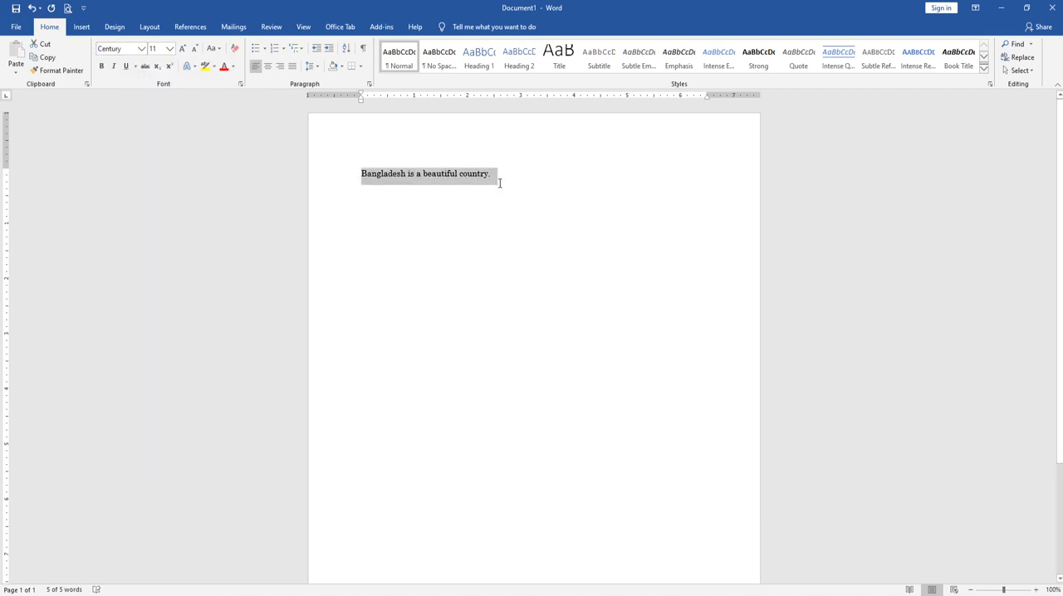
drag(510, 178, 304, 173)
click(124, 48)
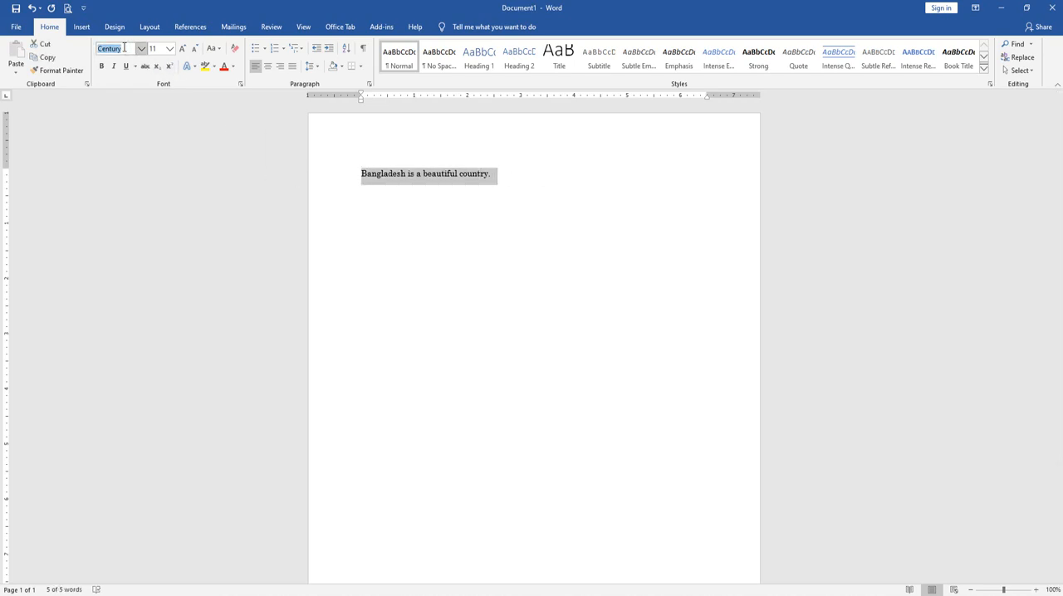
text(Times New R)
key(Return)
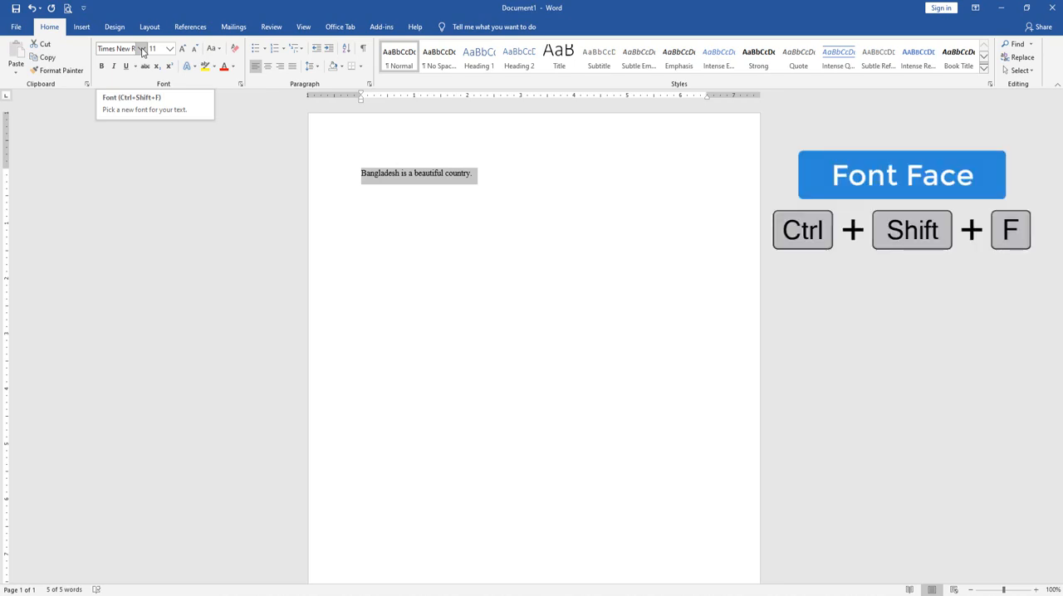
Open the Font dialog for the sentence and preview the fonts listed from Times New Roman down to TonnyMJ
key(ctrl+shift+f)
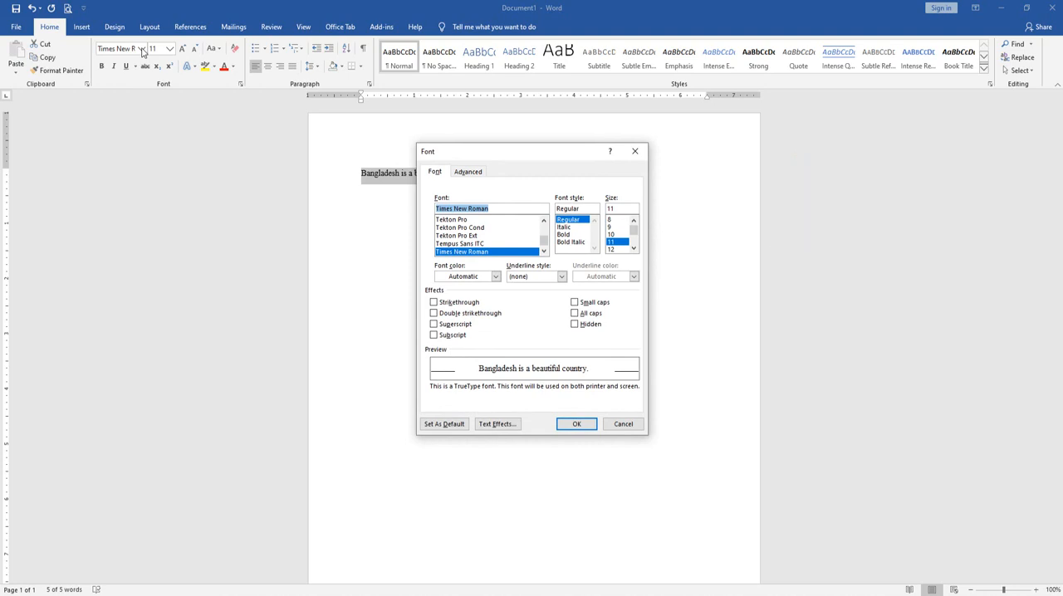
key(Down)
key(Down)
key(Down)
key(Down)
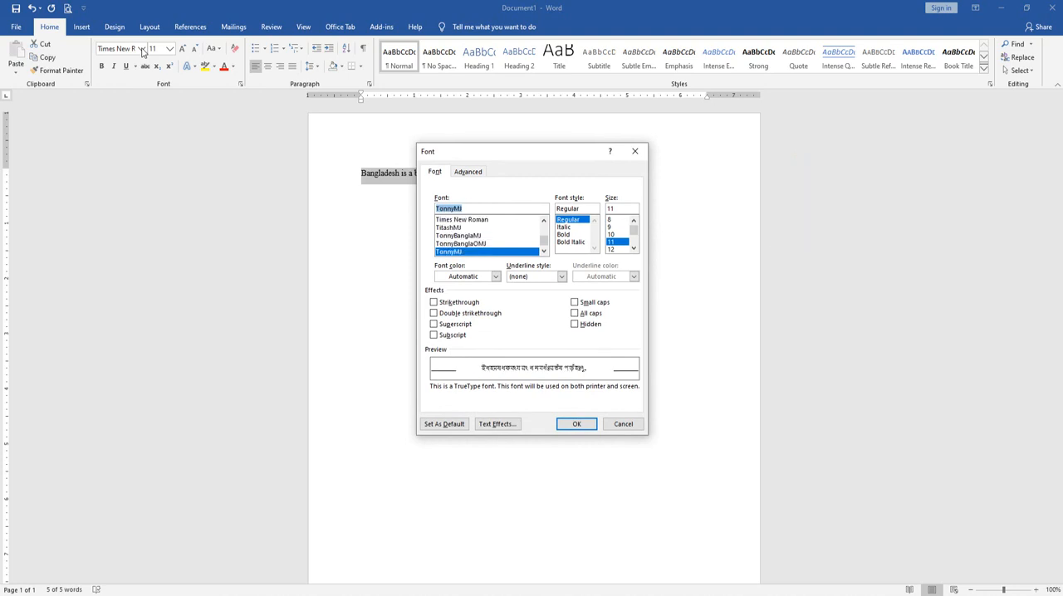
text(Times New Roman)
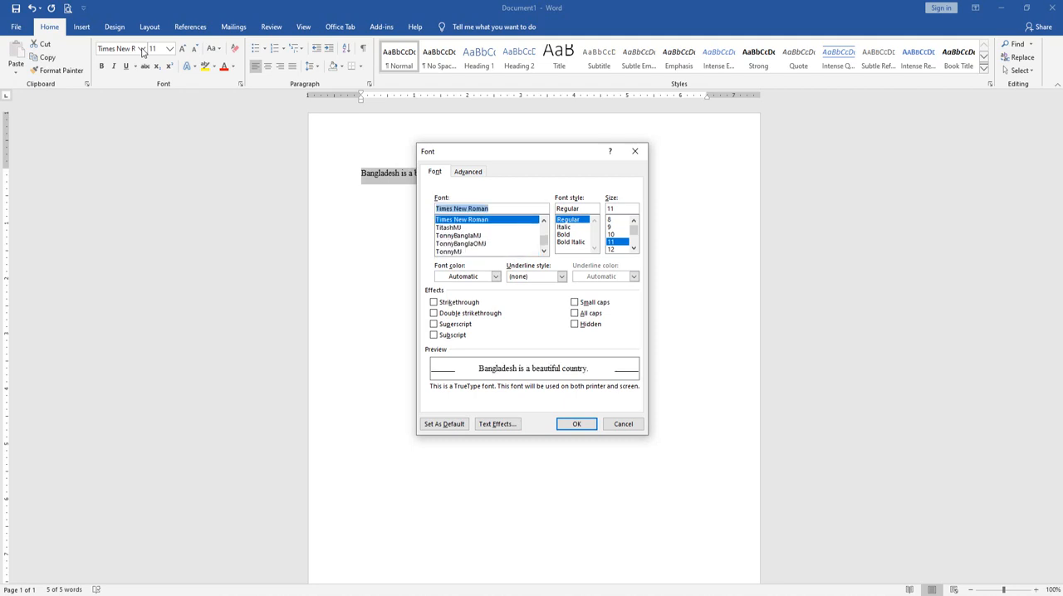
key(Down)
key(Down)
key(Down)
key(Down)
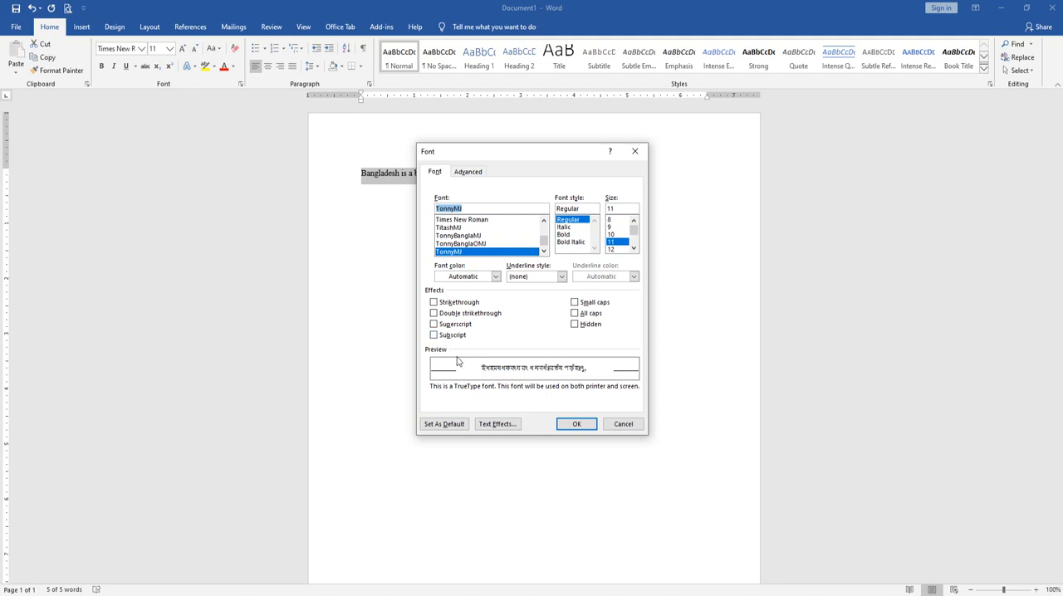
Preview the sentence in other fonts in the Font dialog, including Webdings and Poplar Std
scroll(544, 245, down, 2)
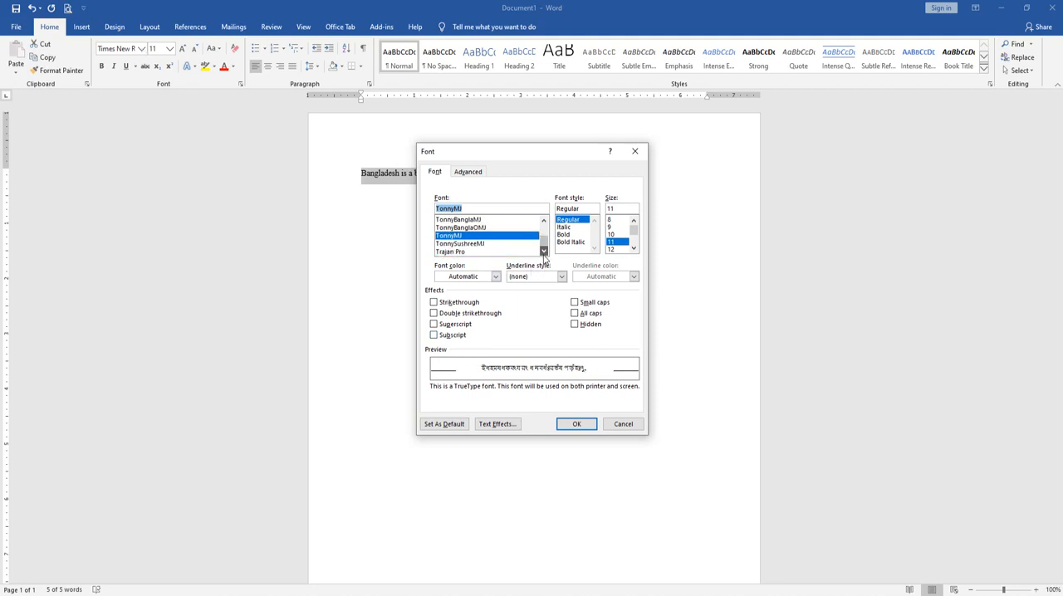
click(468, 229)
scroll(463, 239, down, 4)
click(456, 246)
scroll(457, 247, up, 8)
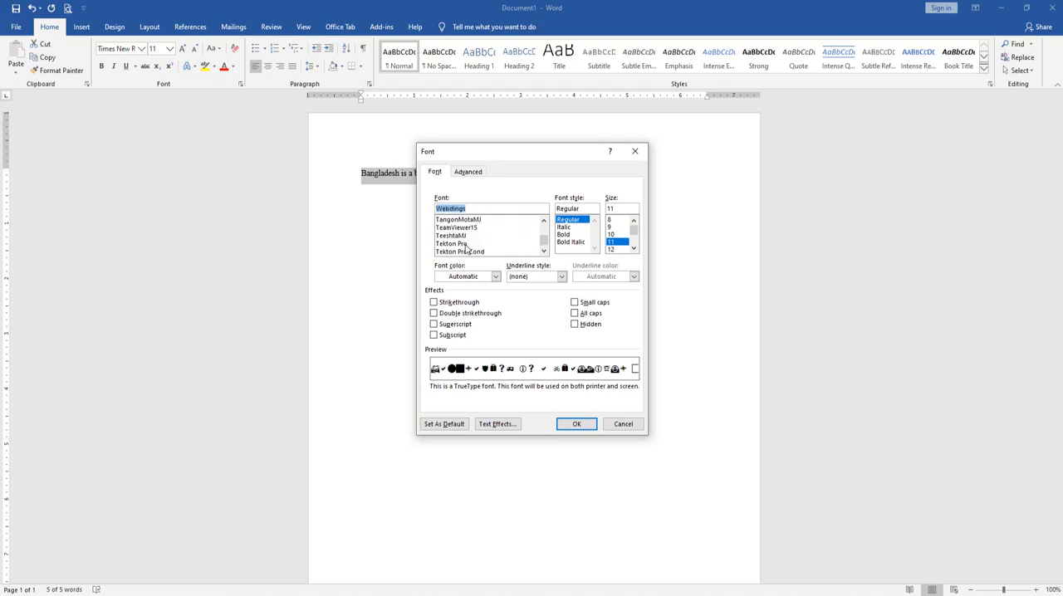
scroll(460, 247, up, 6)
click(459, 245)
click(461, 230)
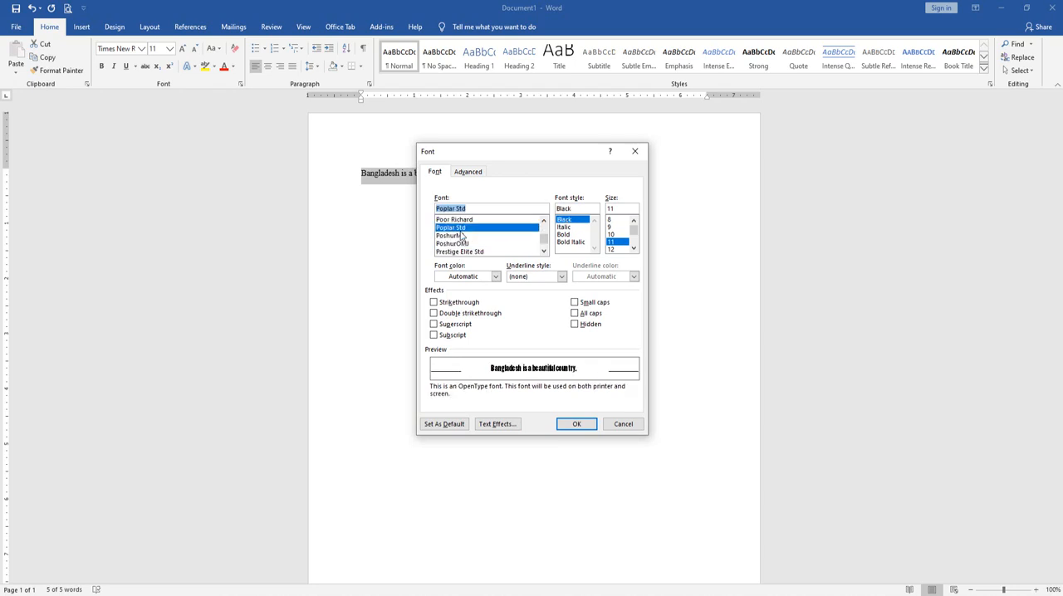
Preview MS UI Gothic and apply Malgun Gothic Semilight as the sentence's font
scroll(462, 236, up, 5)
scroll(462, 236, up, 4)
click(461, 230)
scroll(459, 239, up, 10)
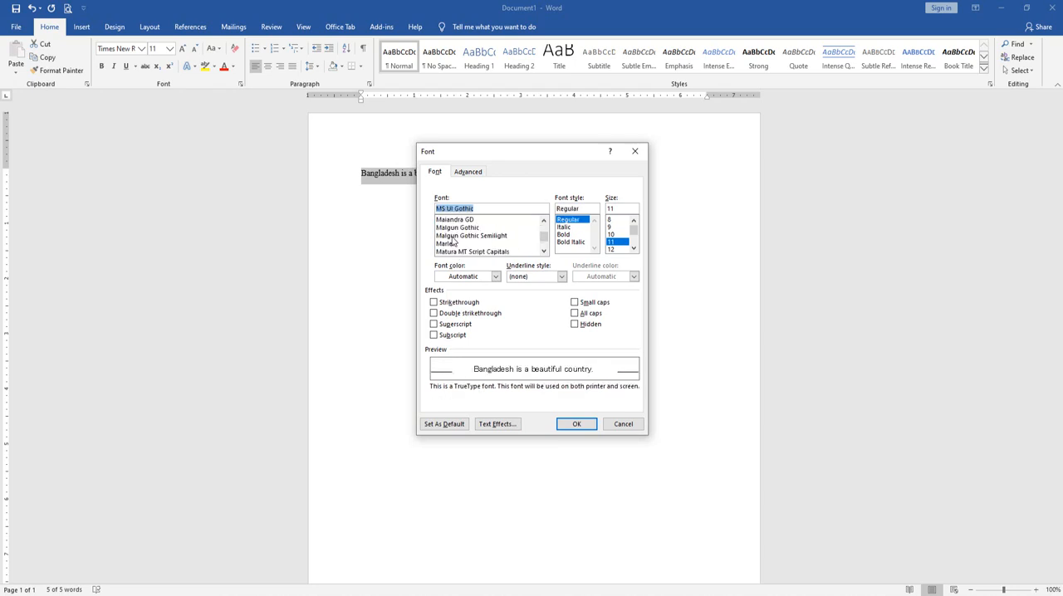
click(454, 238)
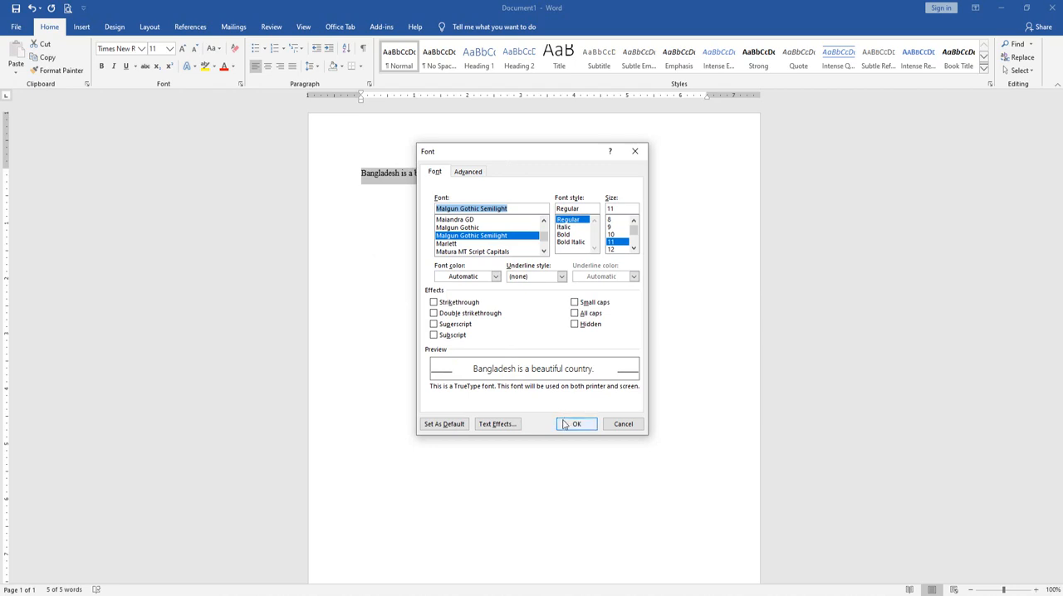
click(565, 425)
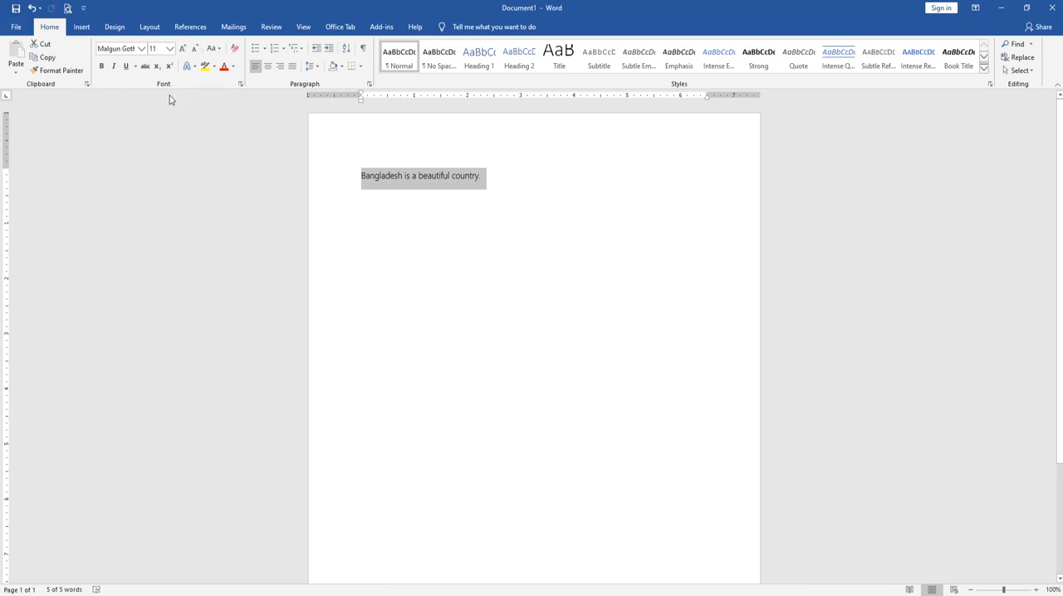
Set the sentence's font size to the preset 18, and replace it with the custom size 17
click(169, 48)
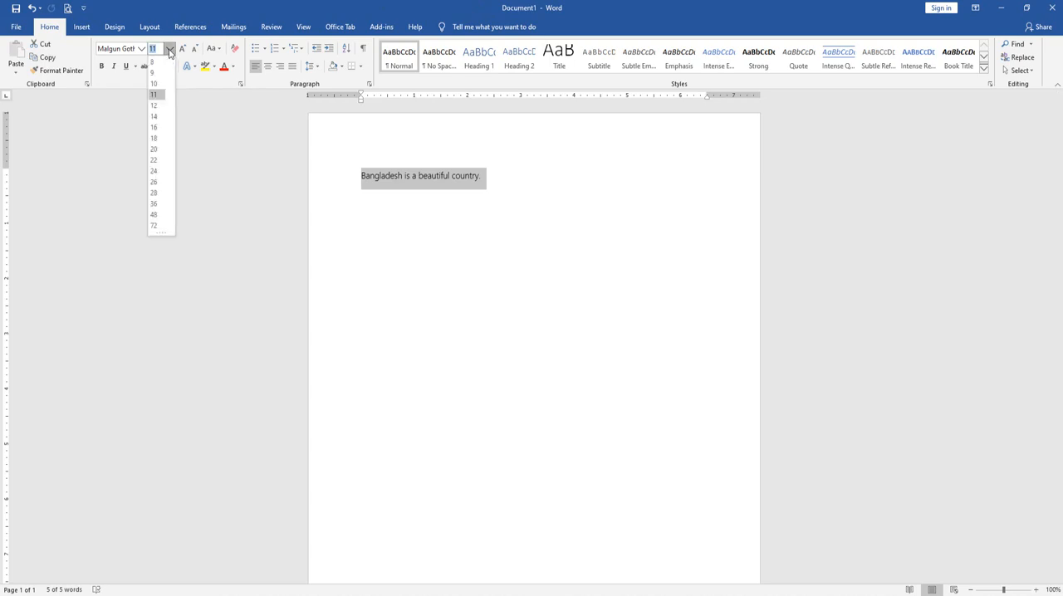
click(160, 138)
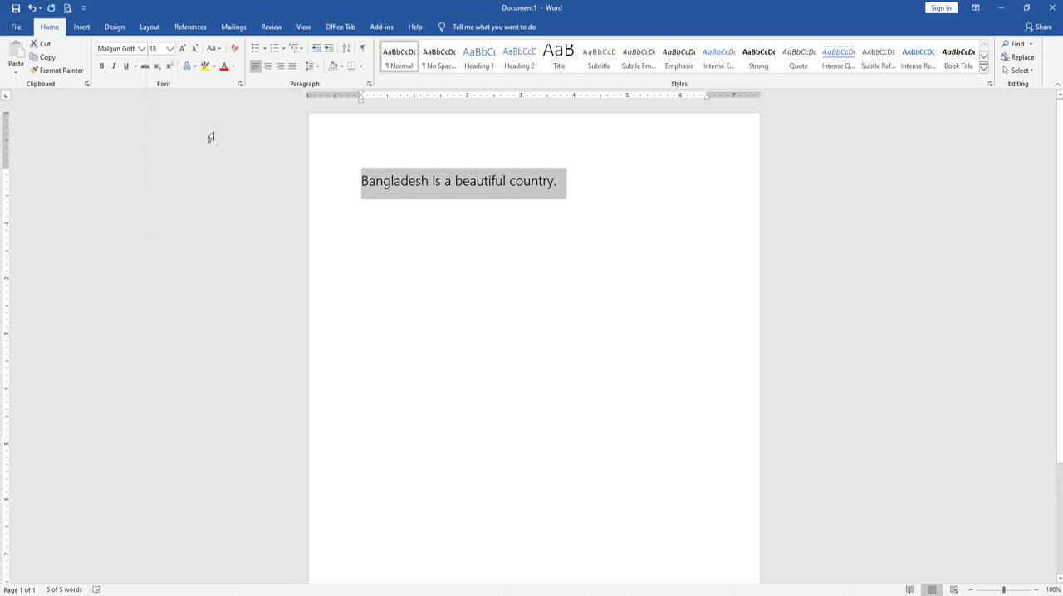
click(156, 51)
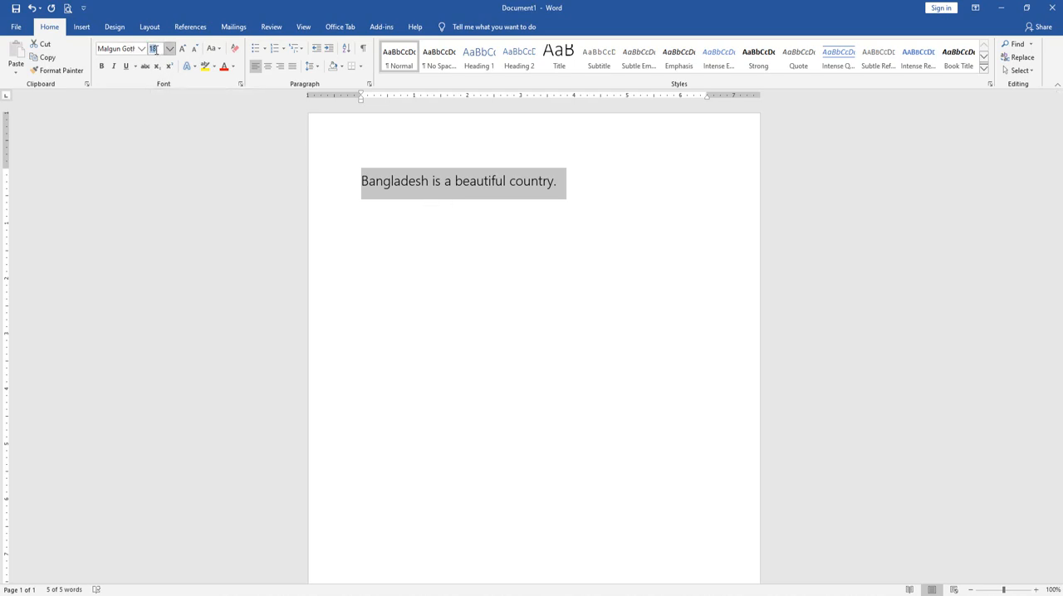
text(17)
key(Return)
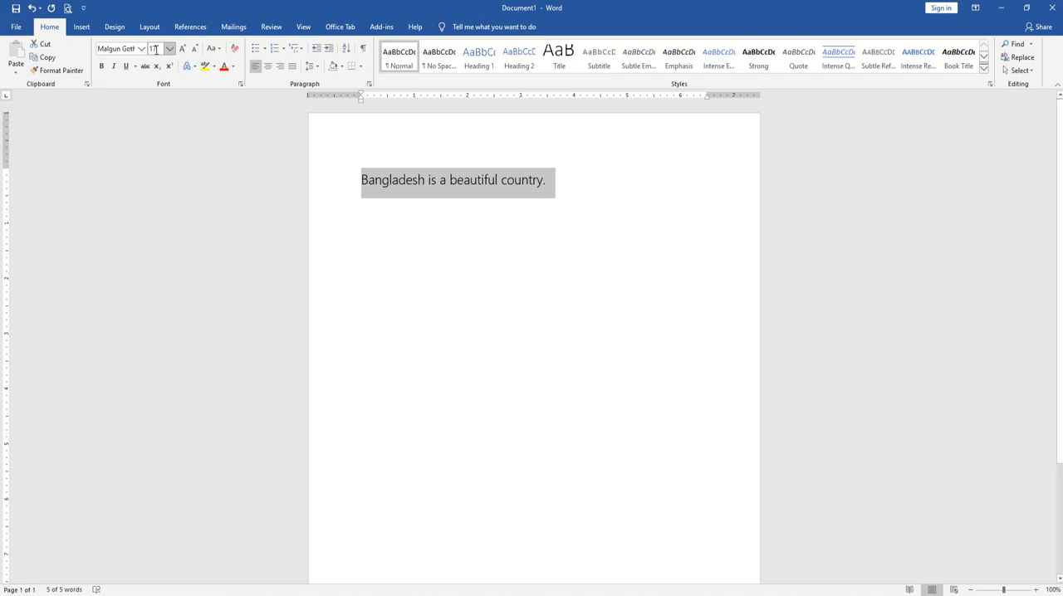
Set the sentence's font size to 15
click(154, 48)
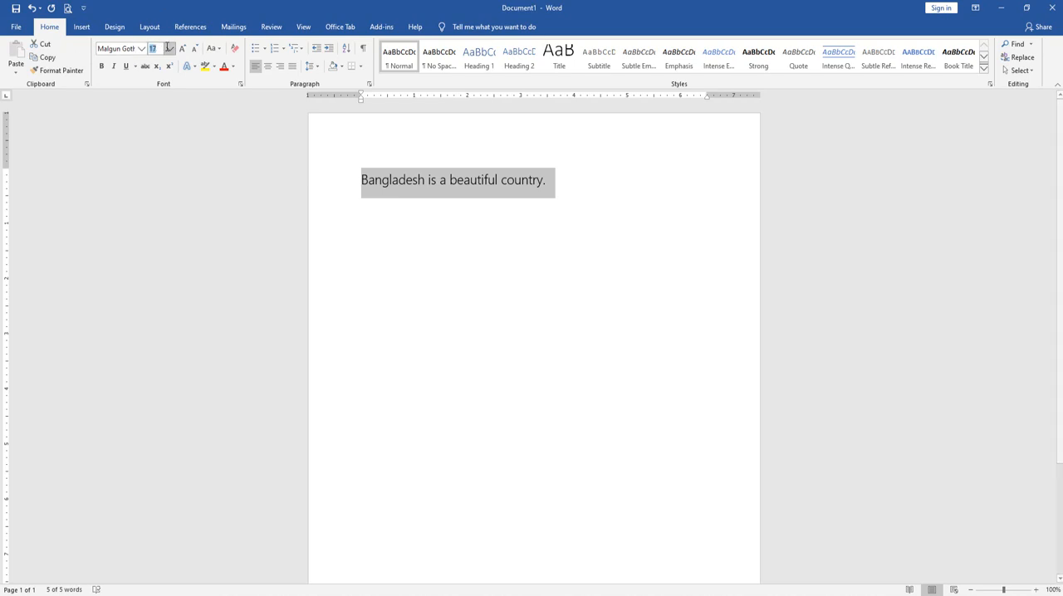
text(15)
key(Return)
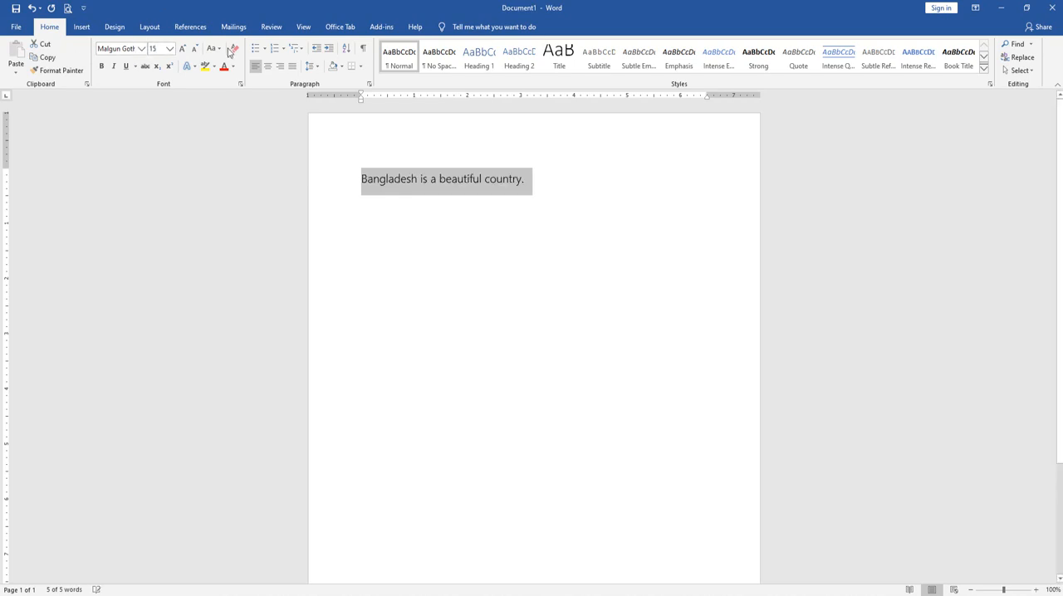
Reselect the sentence, preview a font size of 12 in the Font dialog, and cancel the dialog
click(543, 179)
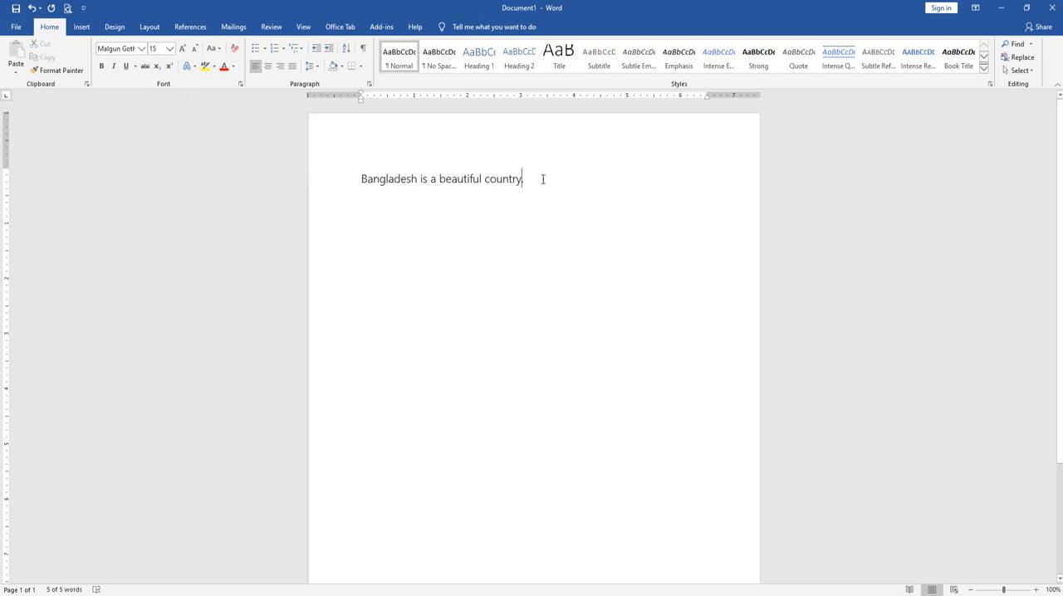
drag(543, 179, 259, 179)
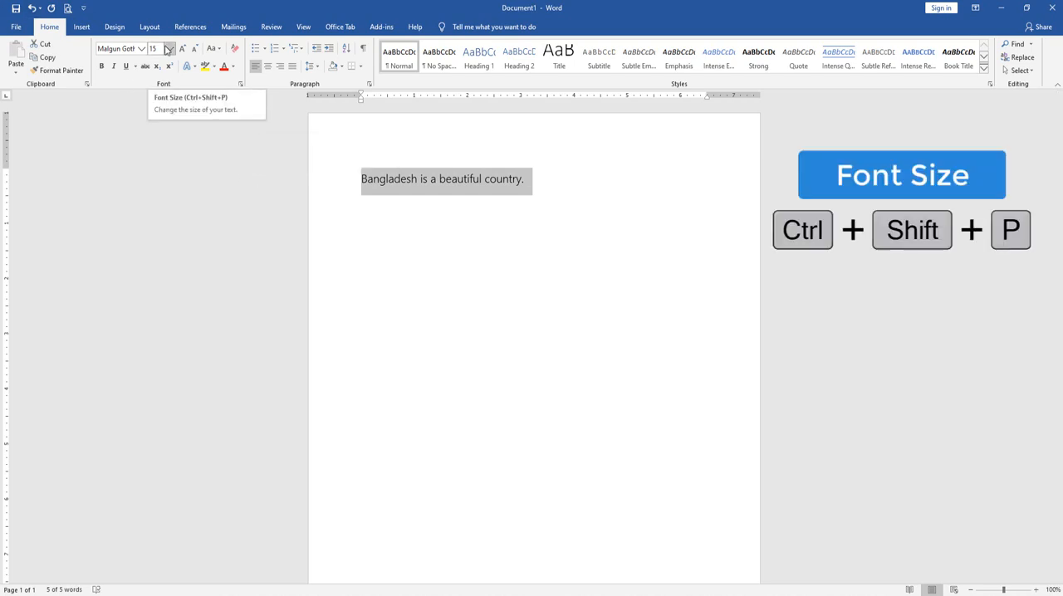
key(ctrl+shift+p)
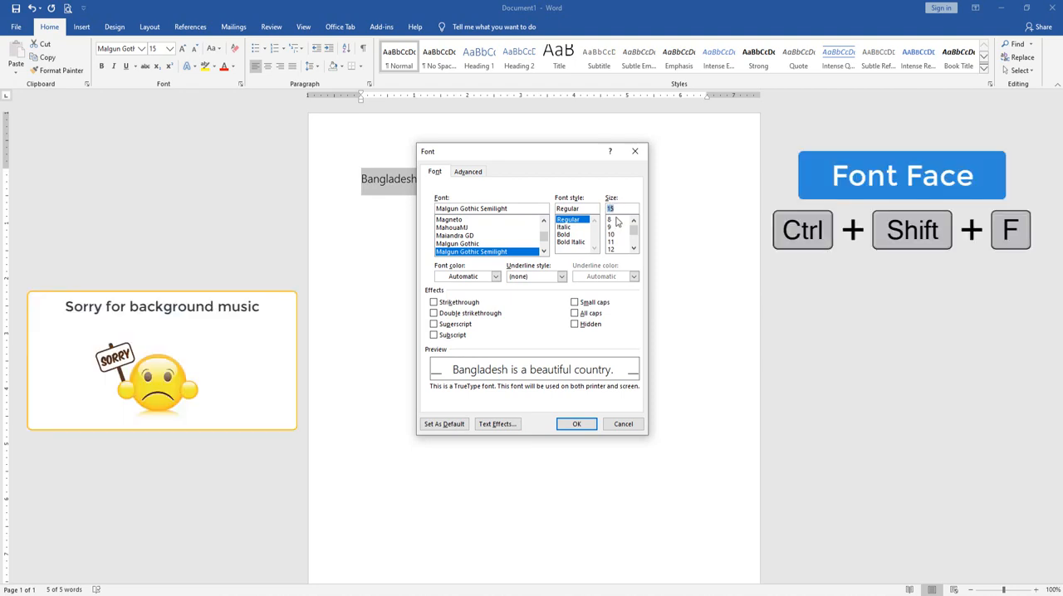
key(Down)
key(Down)
key(Down)
key(Down)
key(Down)
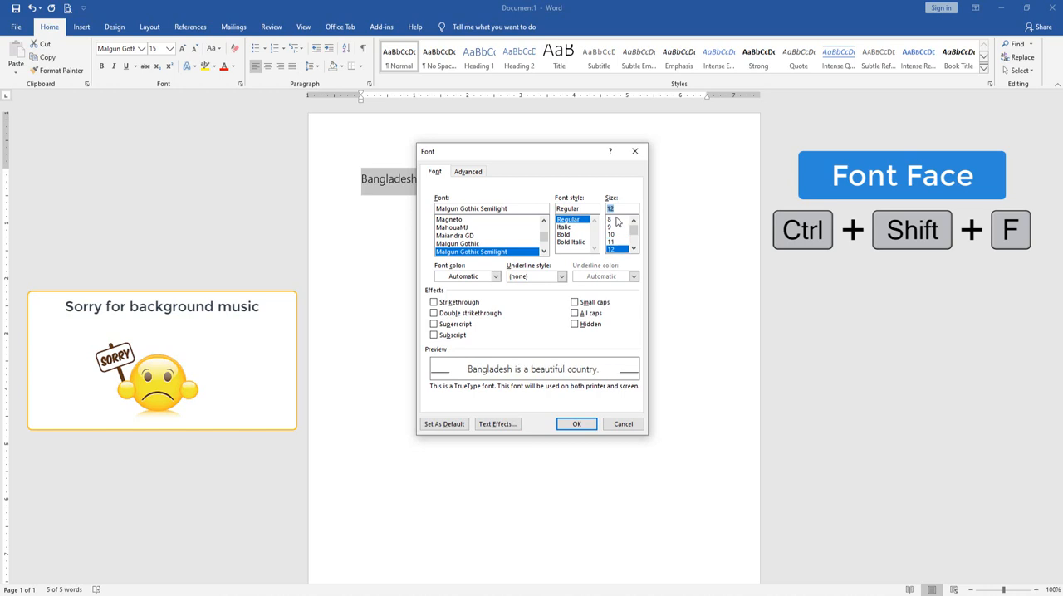
key(Escape)
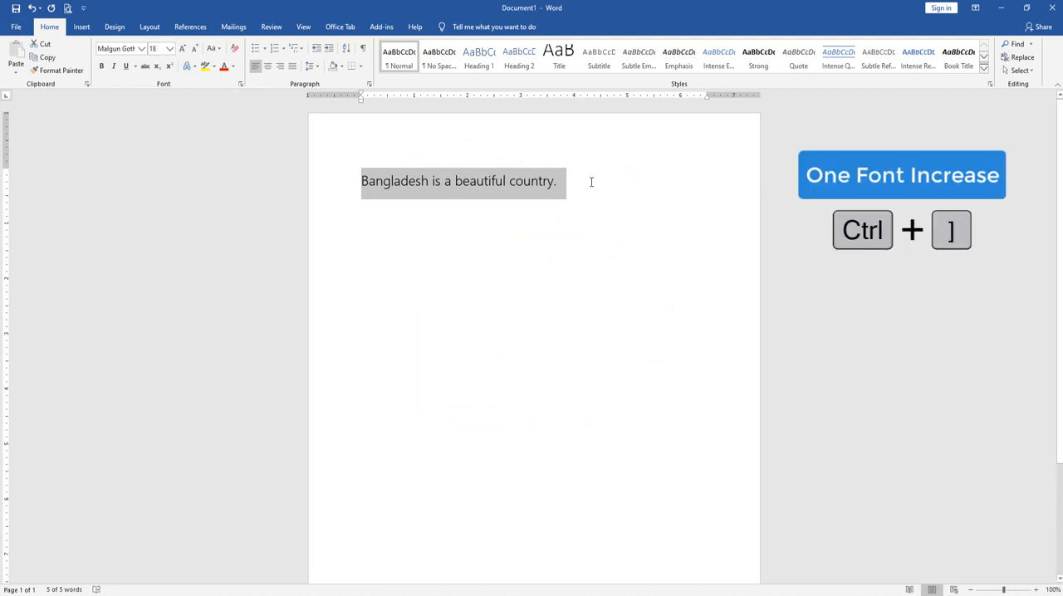
Increase the sentence's font size one point at a time to 20, and decrease it one point at a time to 15
key(ctrl+bracketright)
key(ctrl+bracketright)
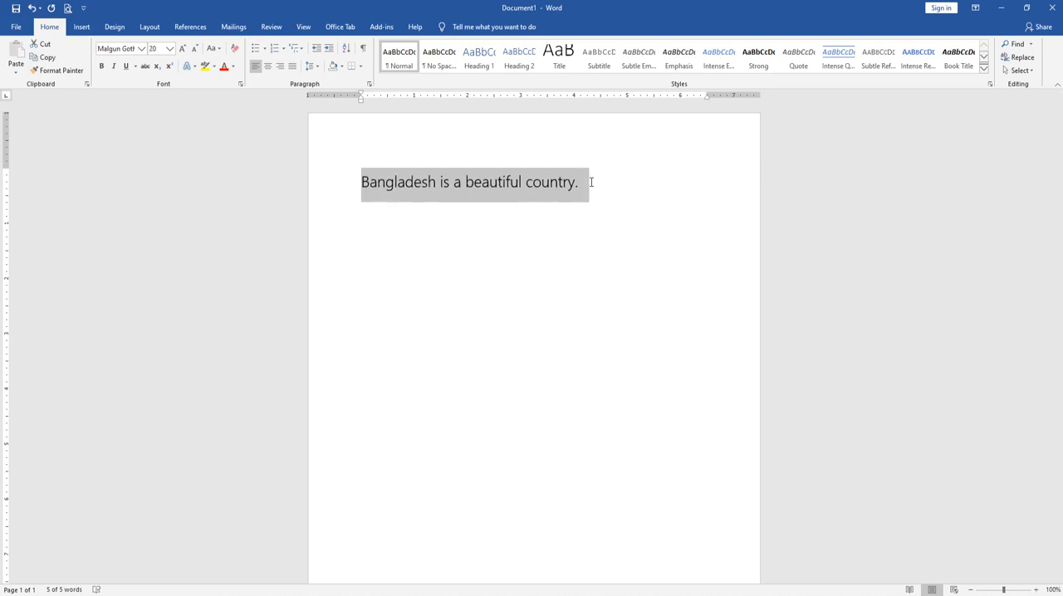
key(ctrl+bracketleft)
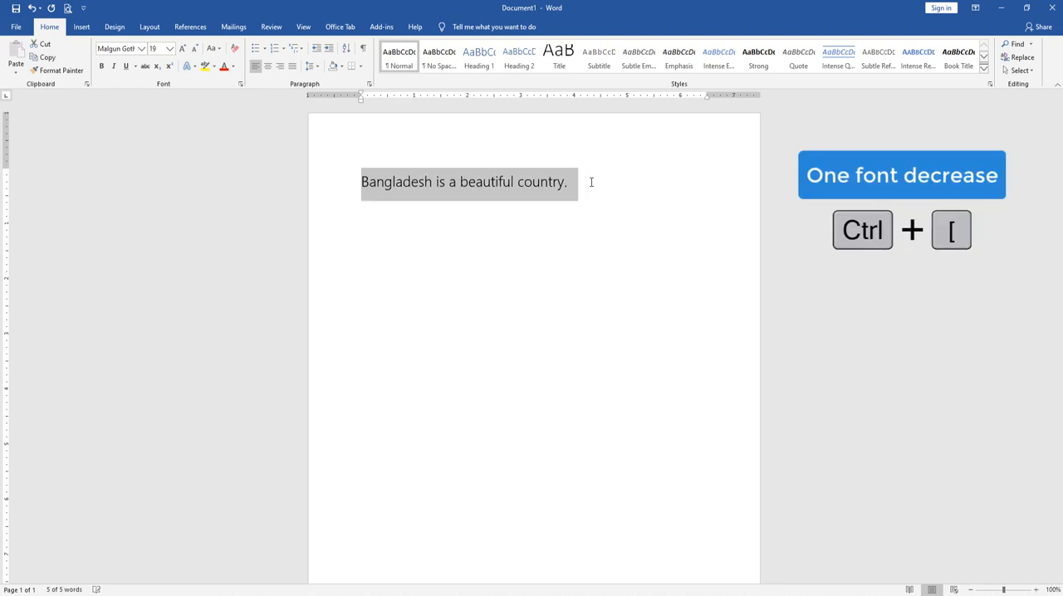
key(ctrl+bracketleft)
key(ctrl+bracketleft)
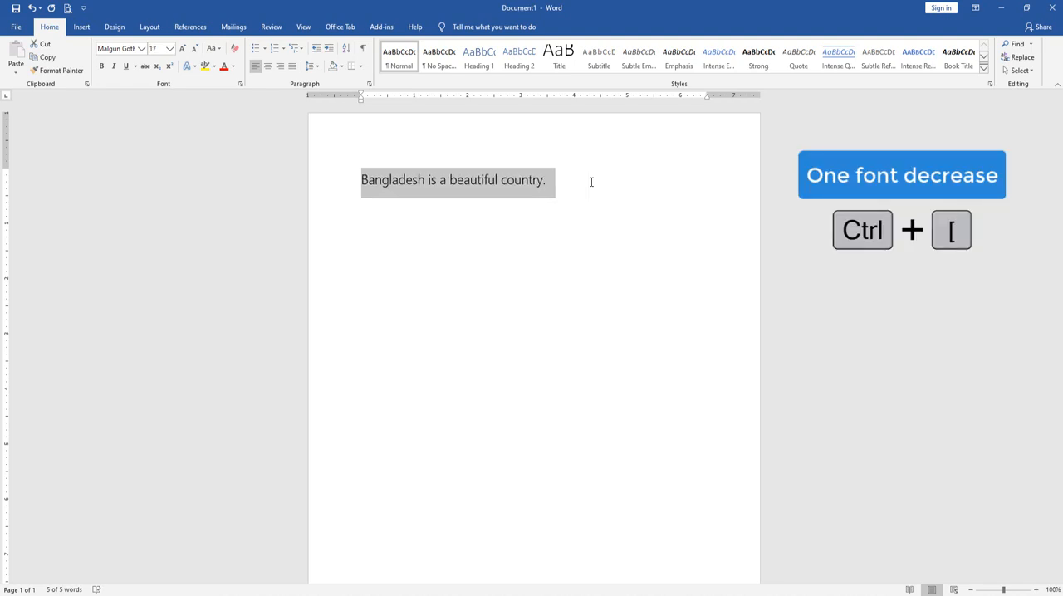
key(ctrl+bracketleft)
key(ctrl+bracketleft)
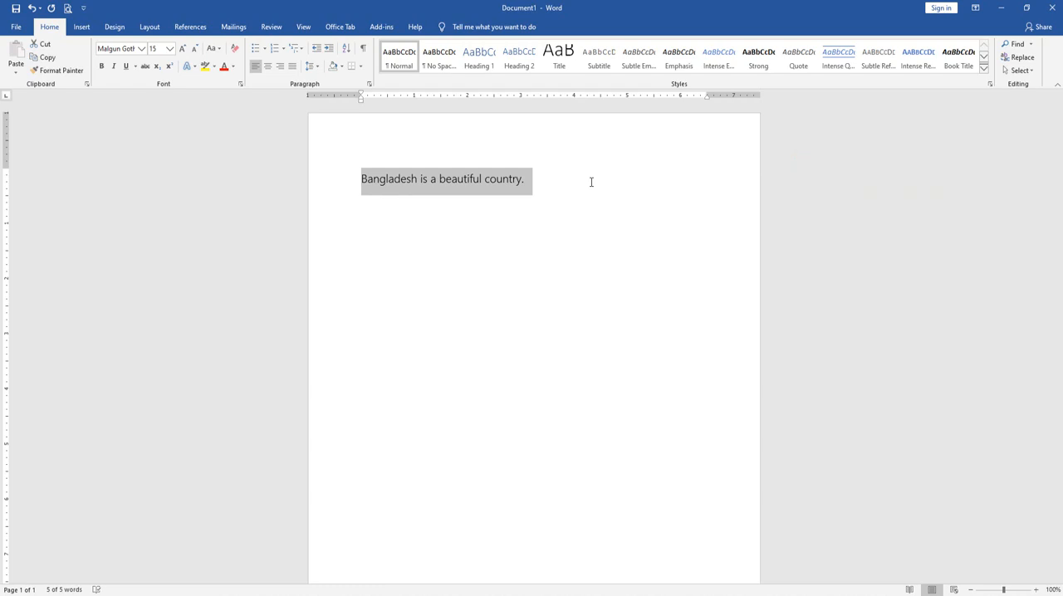
Set the sentence's font size to 8
click(170, 48)
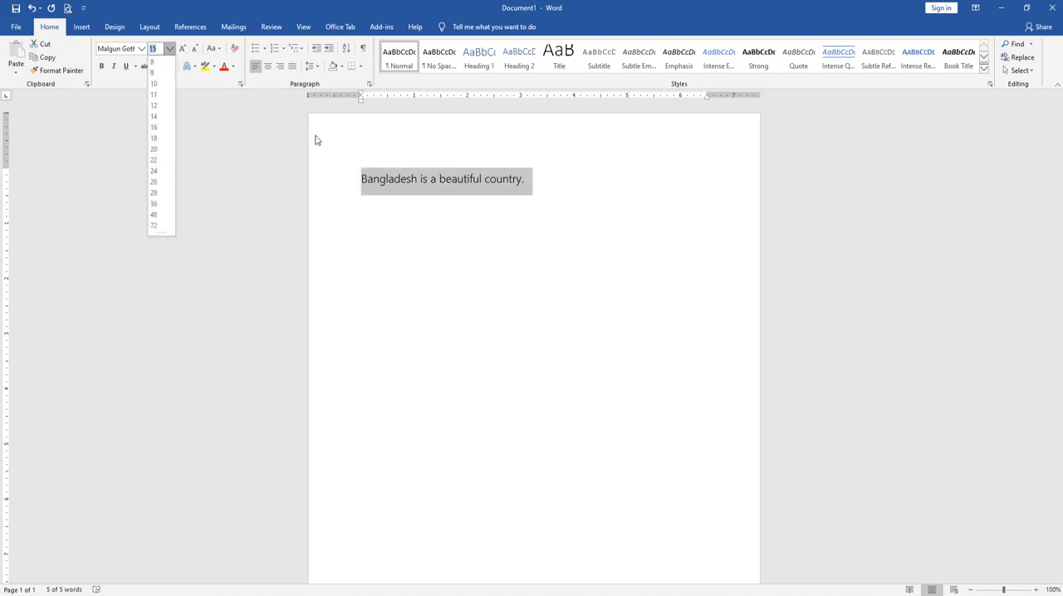
click(153, 63)
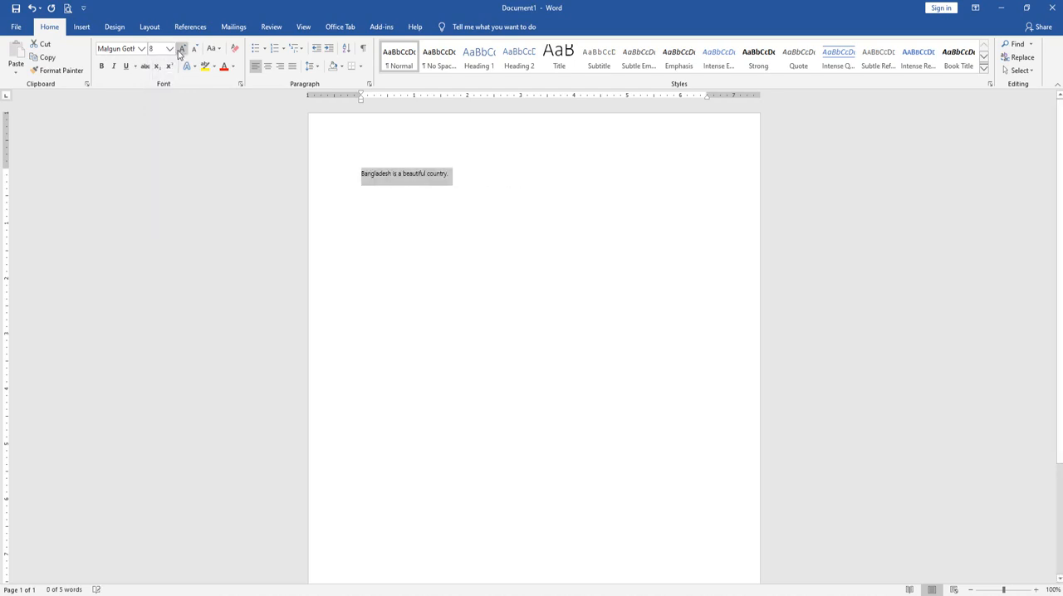
click(169, 48)
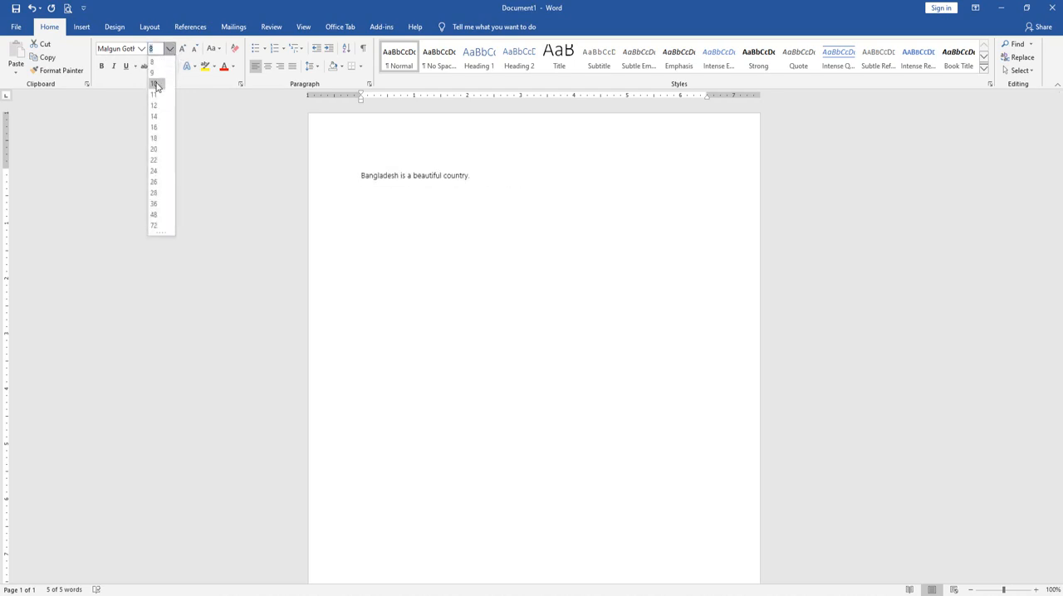
click(182, 50)
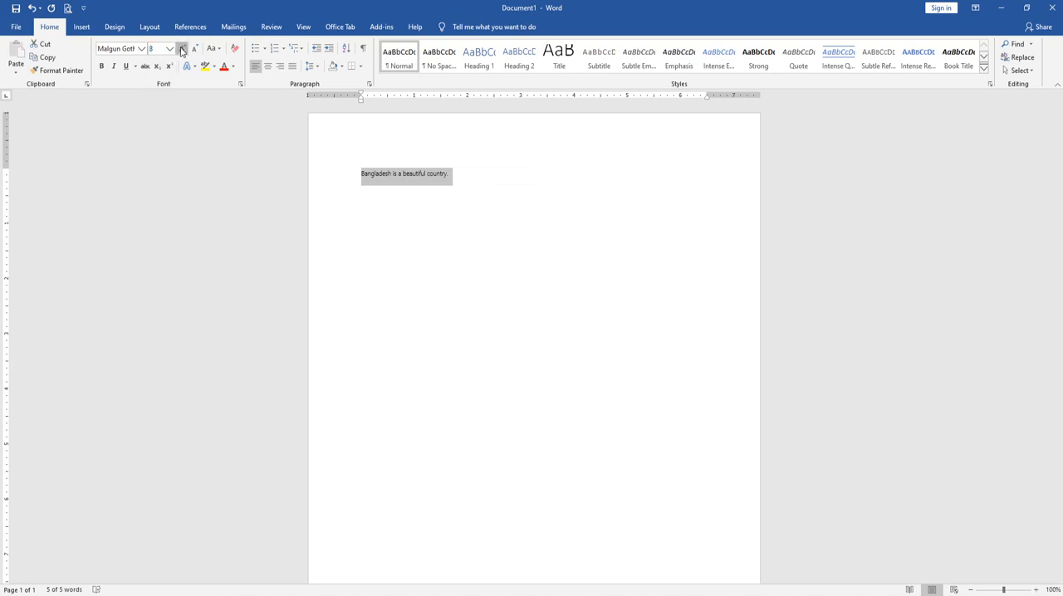
Increase the sentence's font size increment by increment up to 26
click(182, 50)
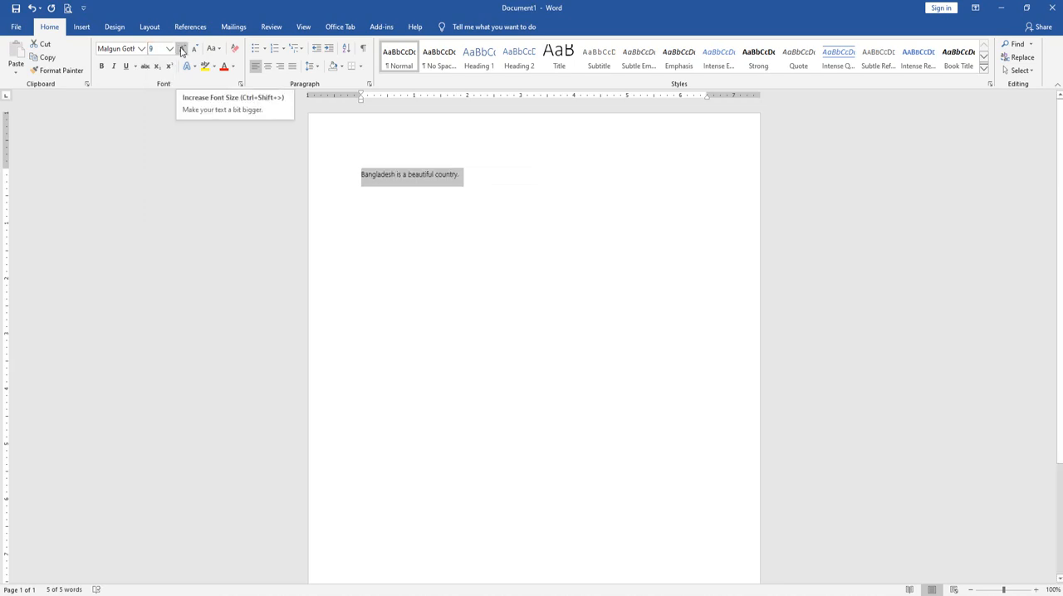
click(182, 50)
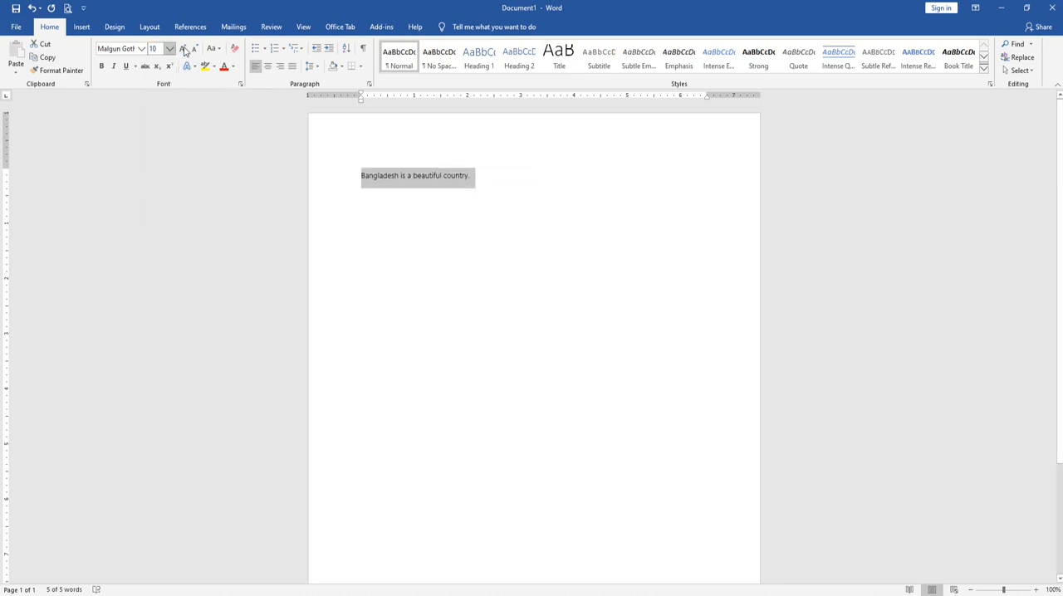
click(184, 50)
click(183, 50)
click(182, 50)
click(183, 49)
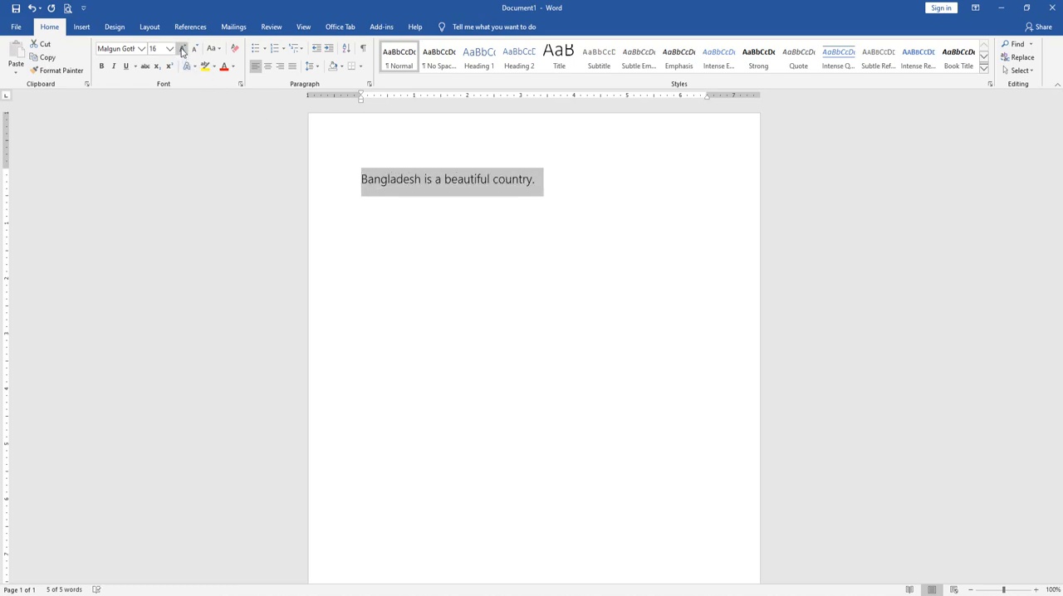
key(ctrl+shift+period)
key(ctrl+shift+period)
key(ctrl+shift+period)
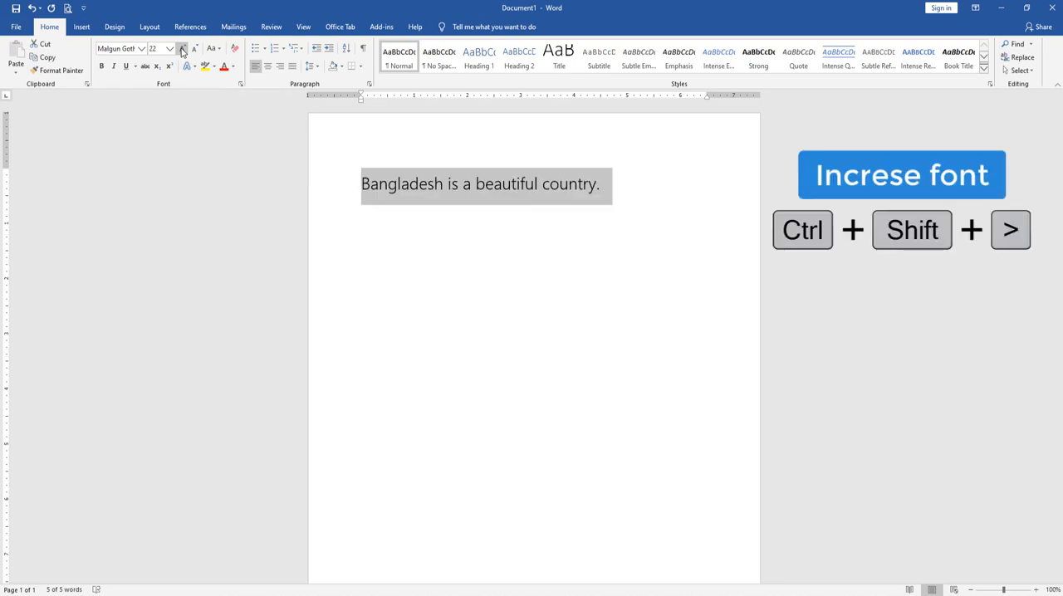
key(ctrl+shift+period)
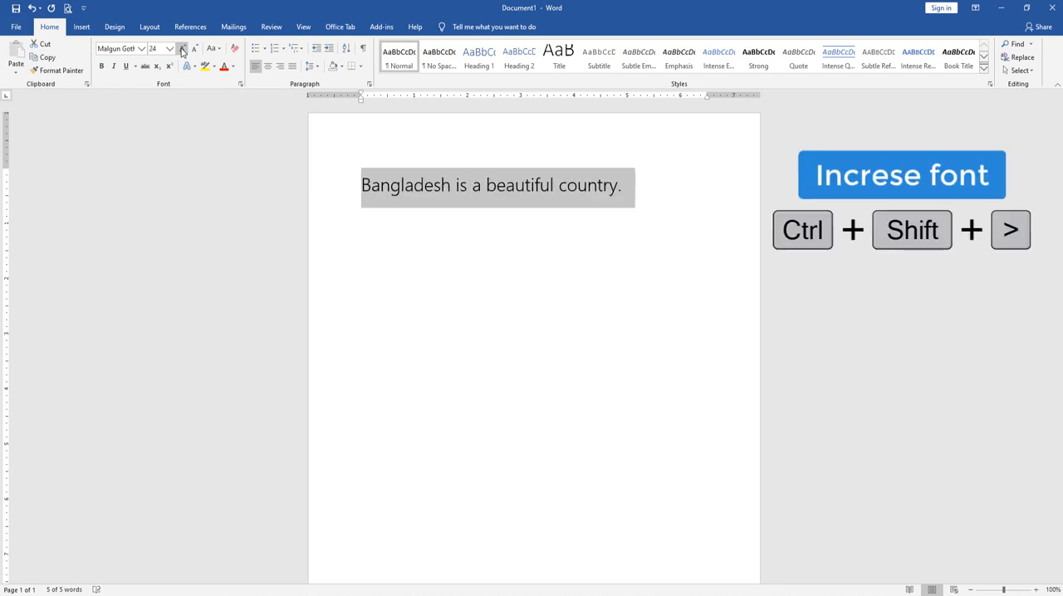
key(ctrl+shift+period)
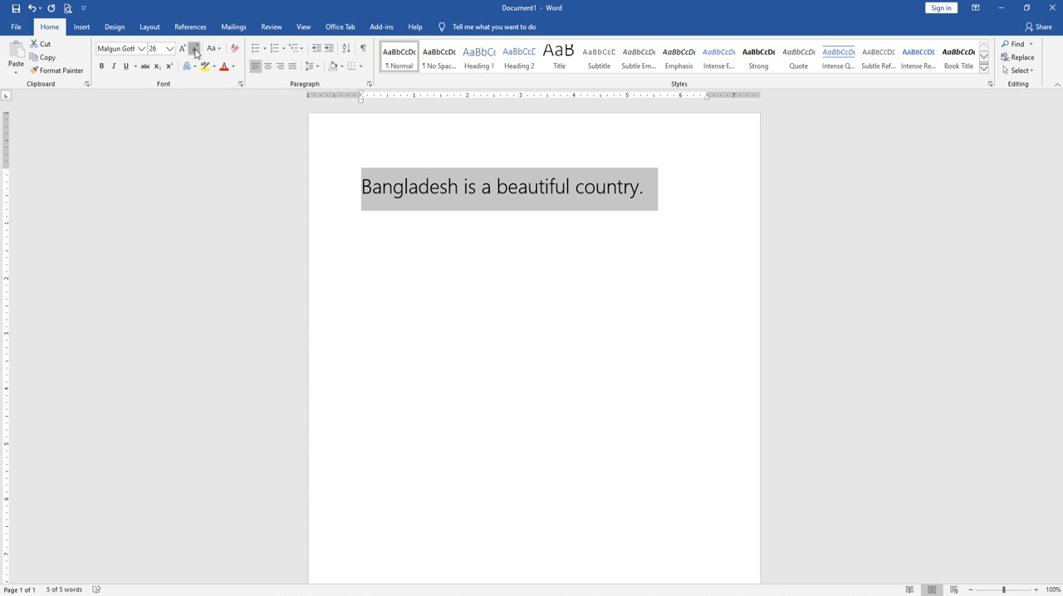
Decrease the sentence's font size increment by increment down to 12
triple_click(197, 50)
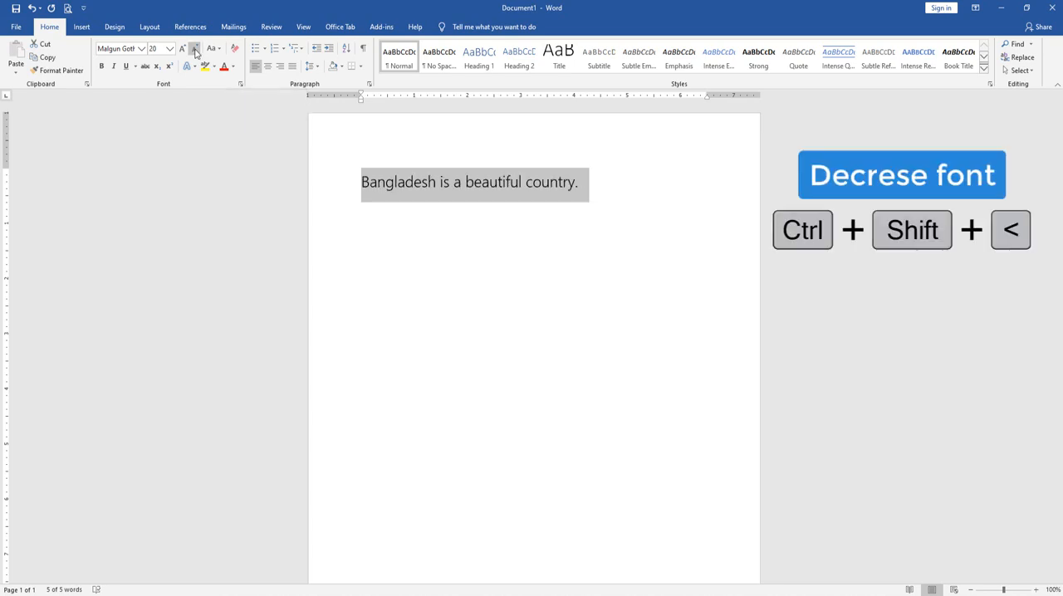
key(ctrl+shift+less)
key(ctrl+shift+less)
key(ctrl+shift+less)
key(ctrl+shift+less)
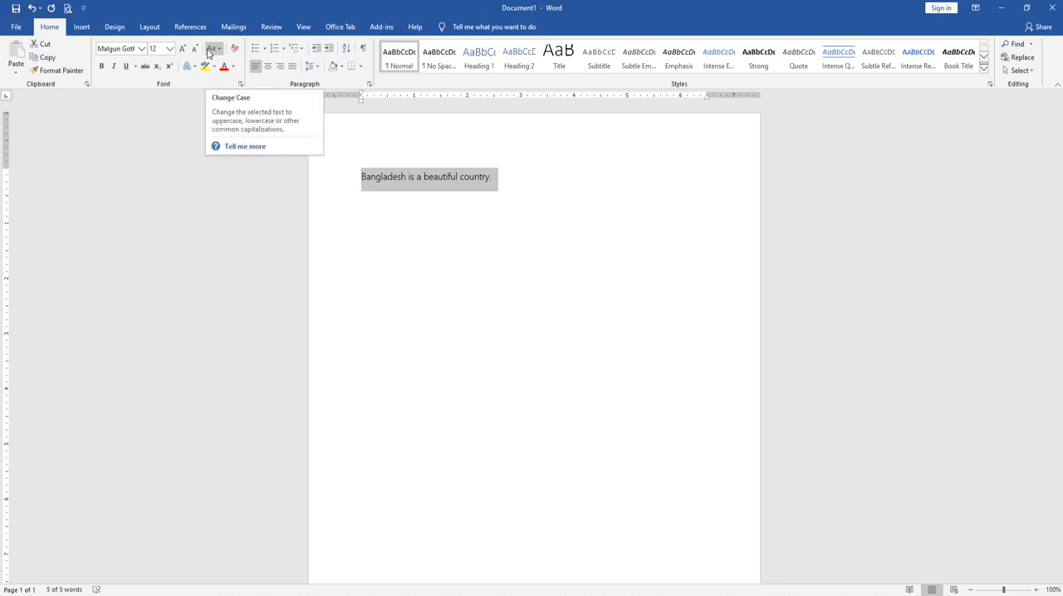
Reselect the whole sentence and change its case to lowercase and to UPPERCASE
click(362, 179)
drag(362, 178, 367, 179)
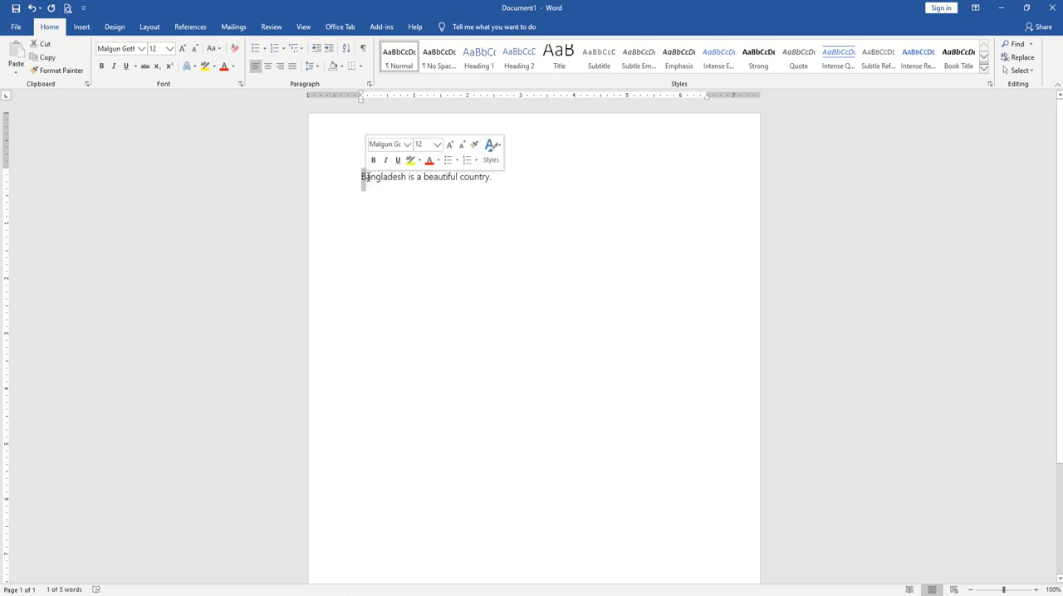
drag(366, 177, 509, 180)
click(375, 179)
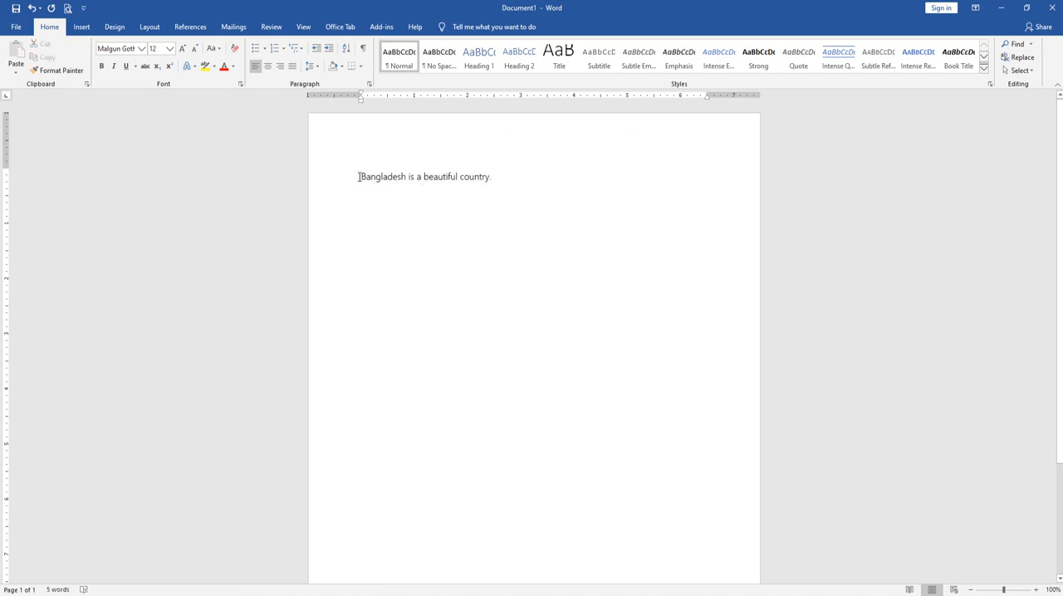
drag(361, 178, 565, 178)
click(368, 178)
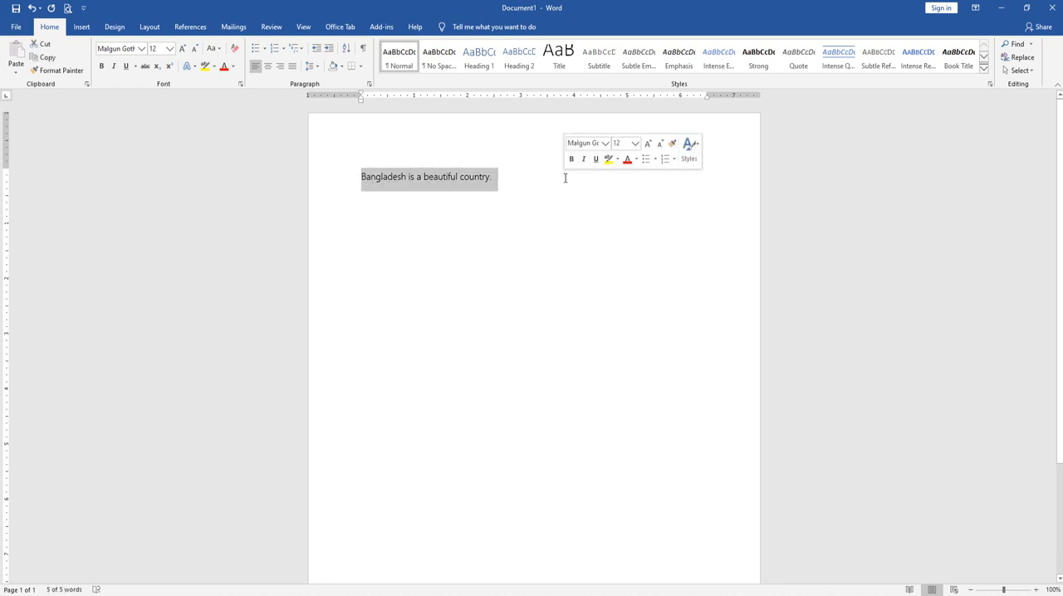
click(212, 50)
click(223, 77)
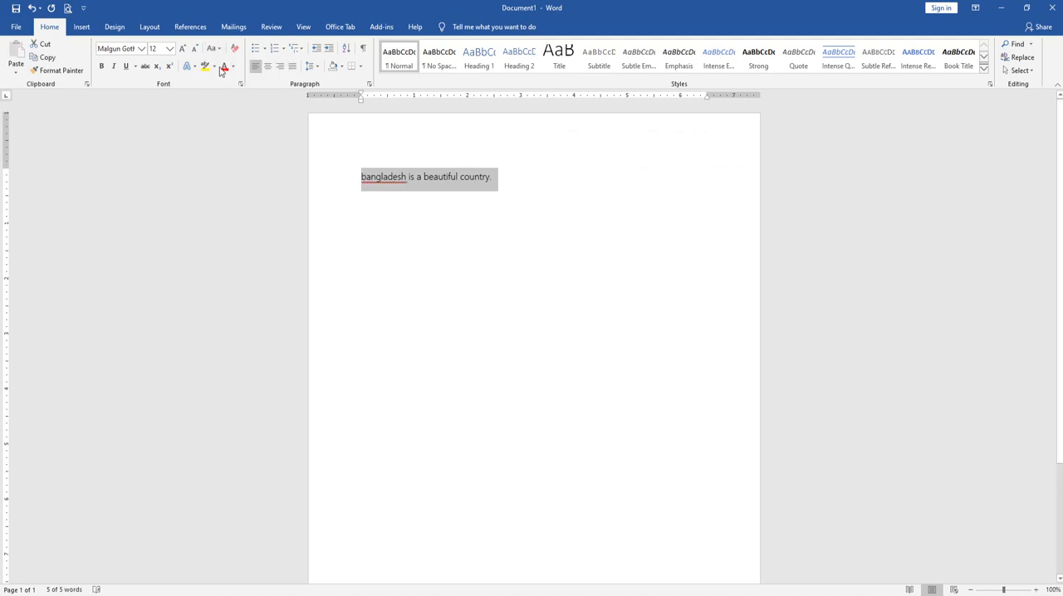
click(213, 48)
click(226, 90)
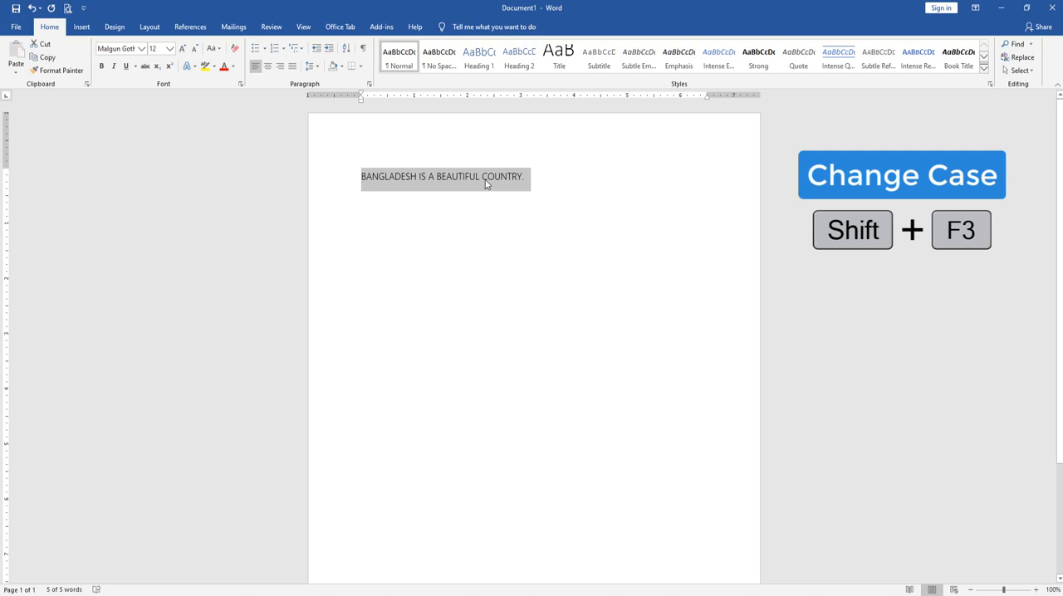
Cycle the selected sentence through the letter cases, including lowercase and UPPERCASE, and end on sentence case
key(shift+F3)
key(shift+F3)
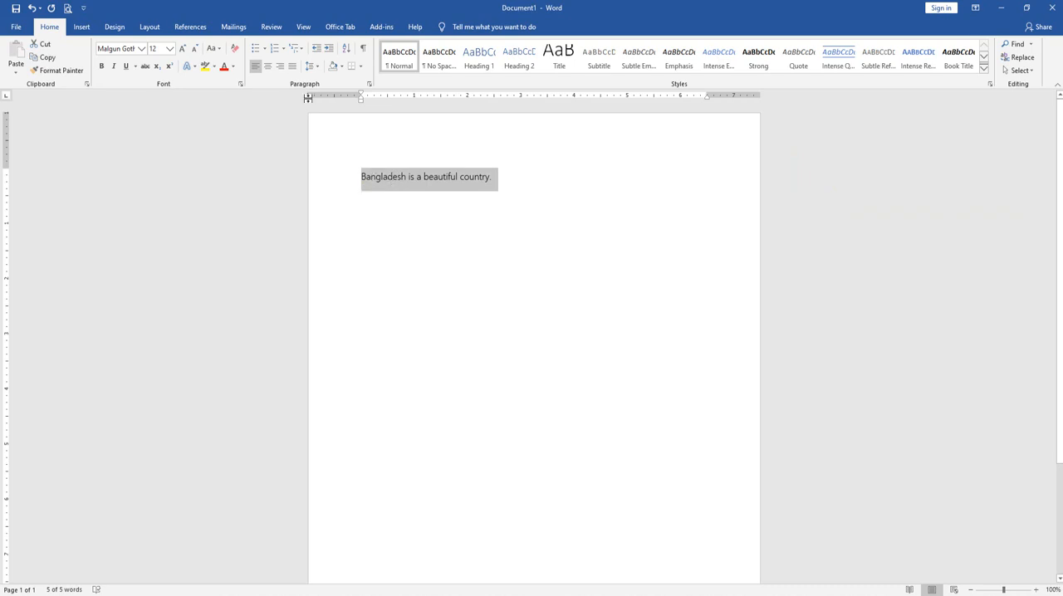
click(215, 49)
click(498, 187)
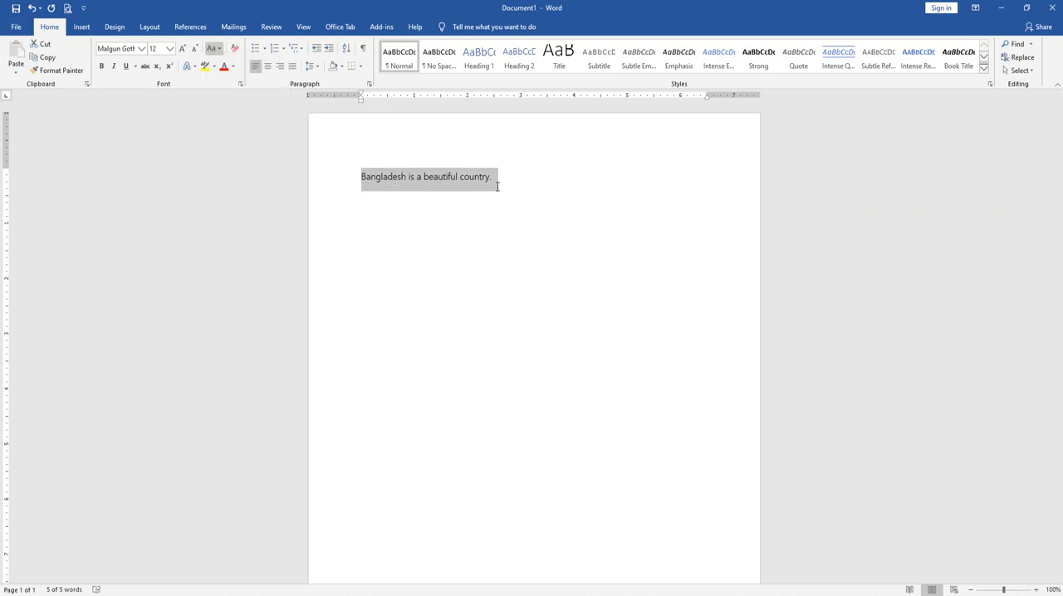
click(212, 48)
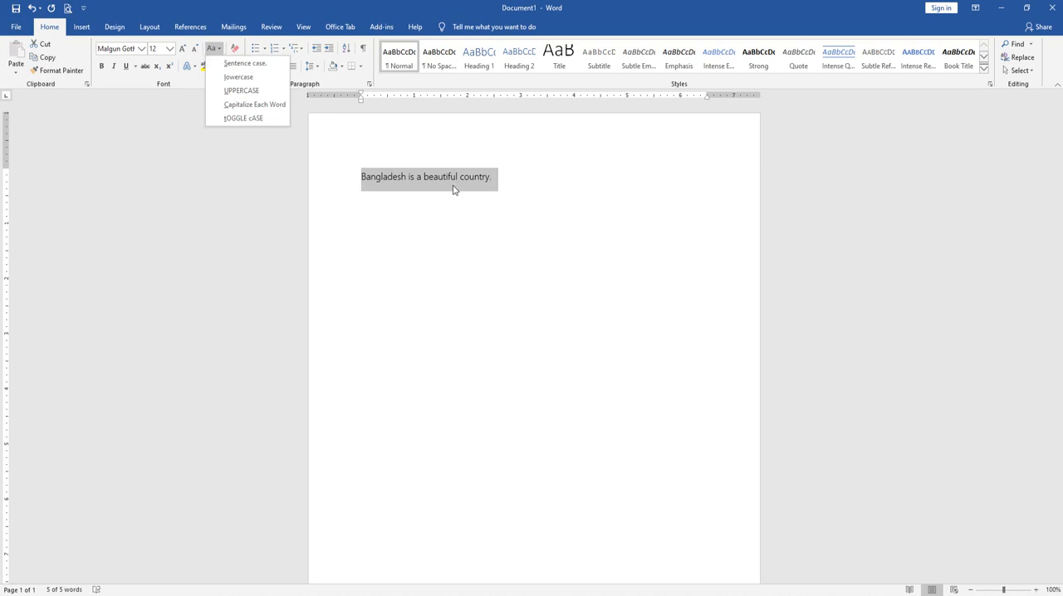
key(u)
key(shift+F3)
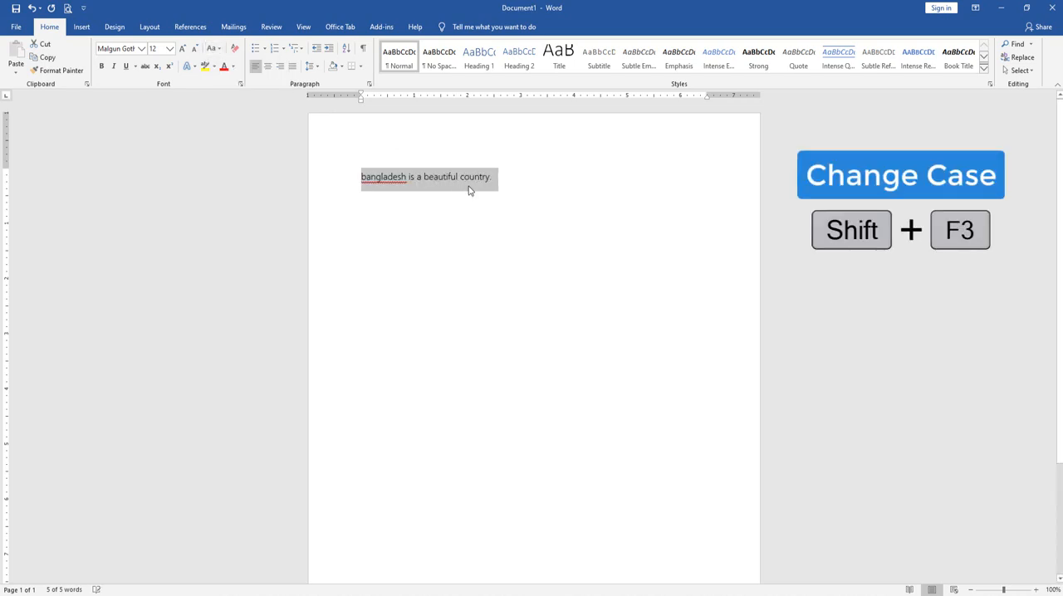
key(shift+F3)
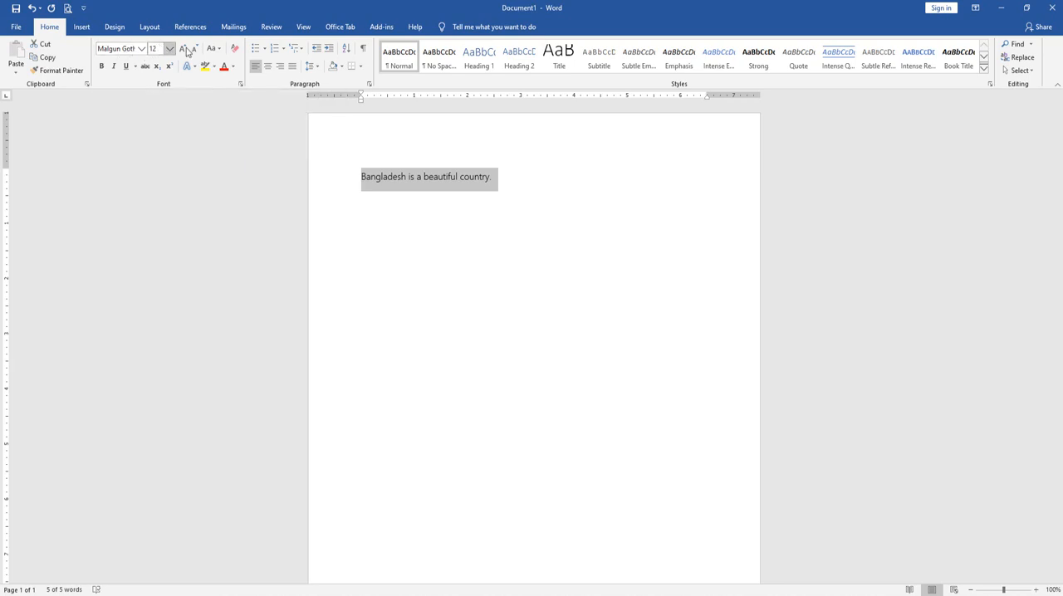
Clear all formatting from the sentence and set its font size to 28
click(233, 50)
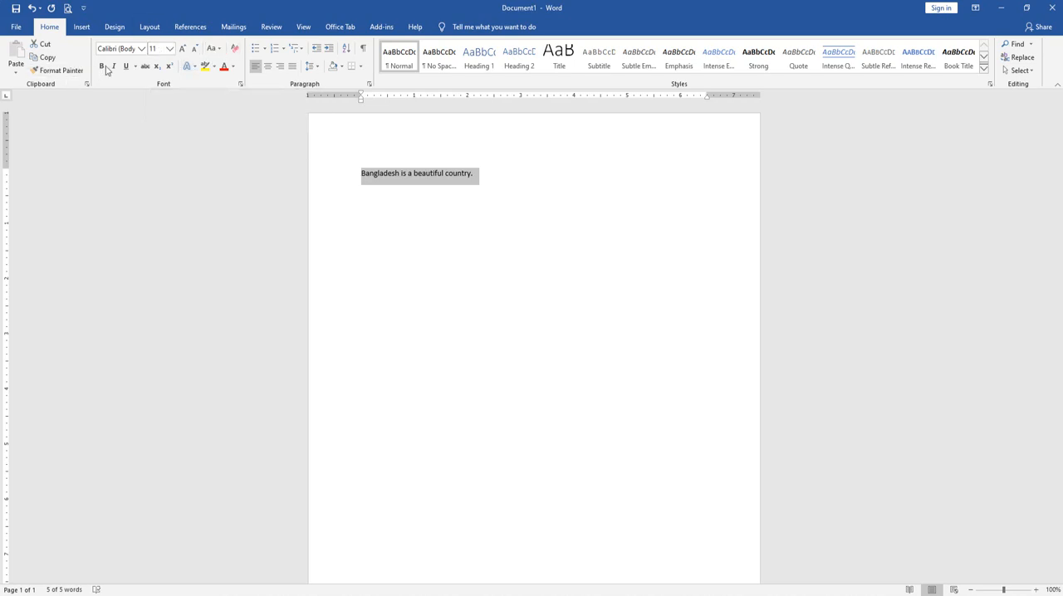
click(169, 48)
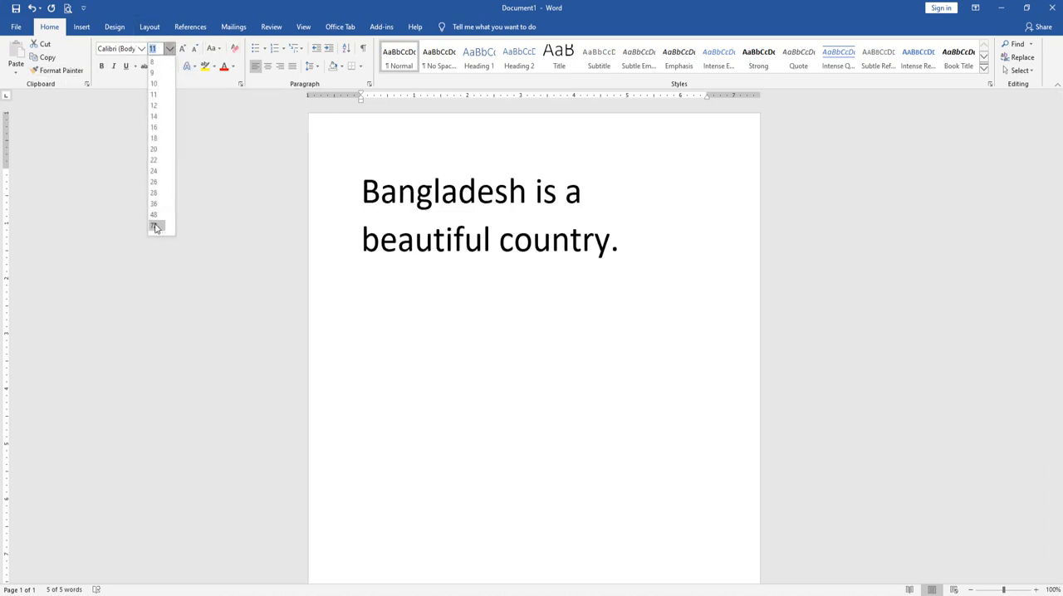
click(154, 193)
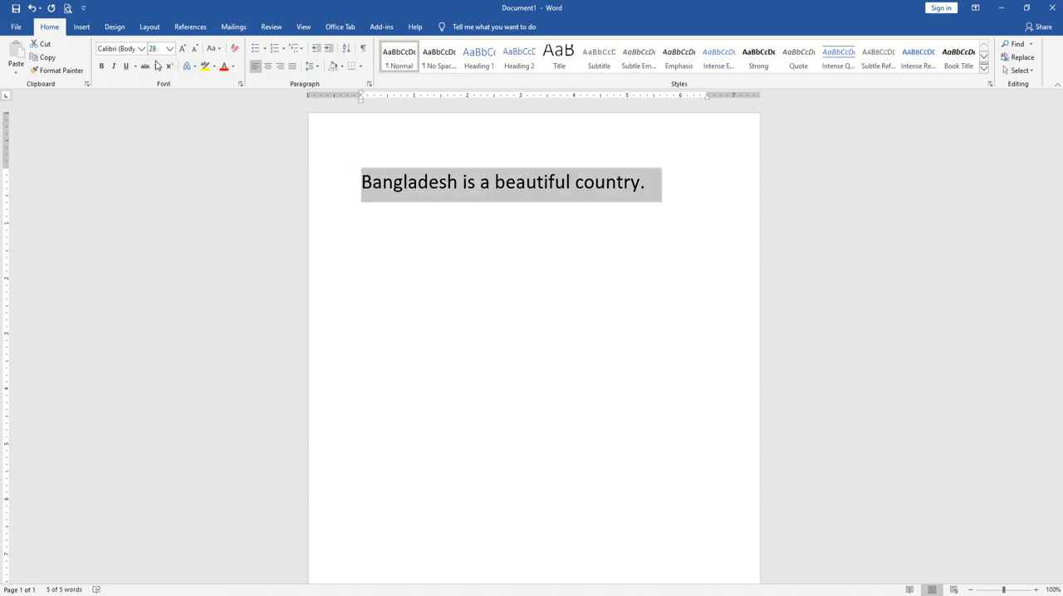
Select only "country." at the end of the sentence, make it bold, and remove the bold again
click(449, 189)
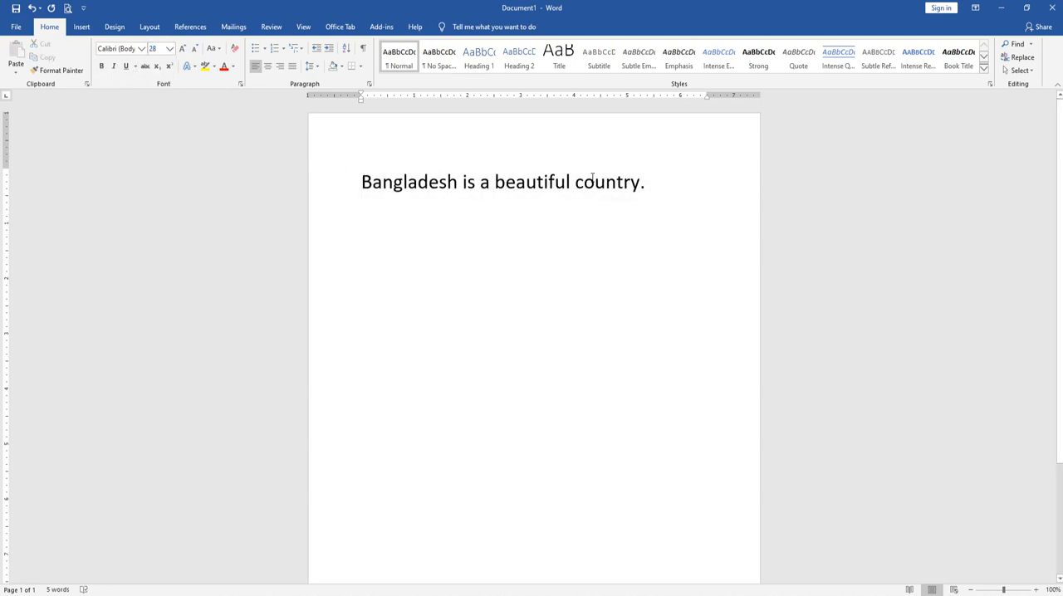
drag(576, 182, 661, 184)
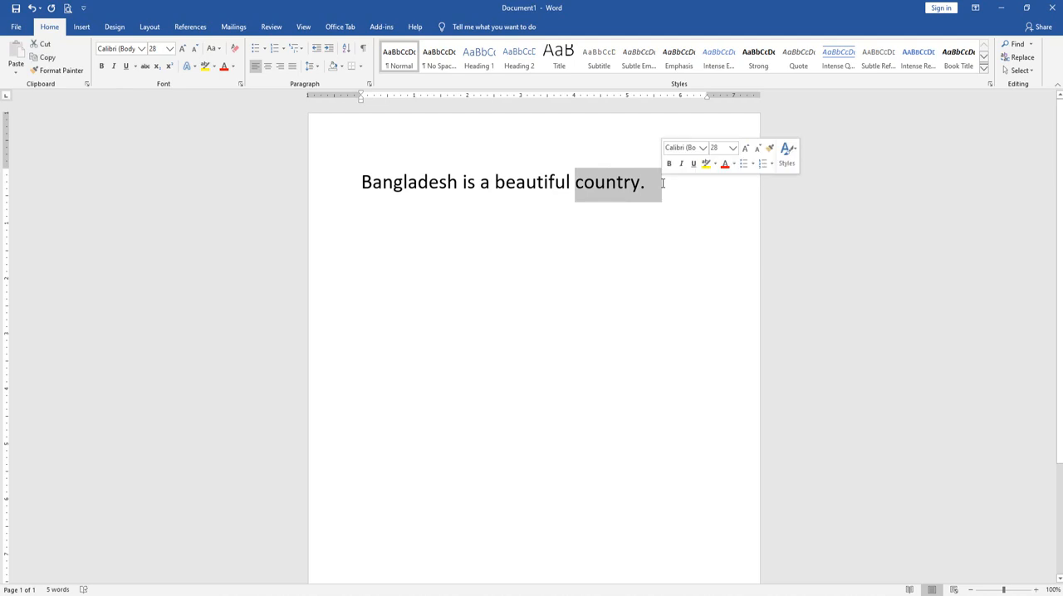
click(101, 66)
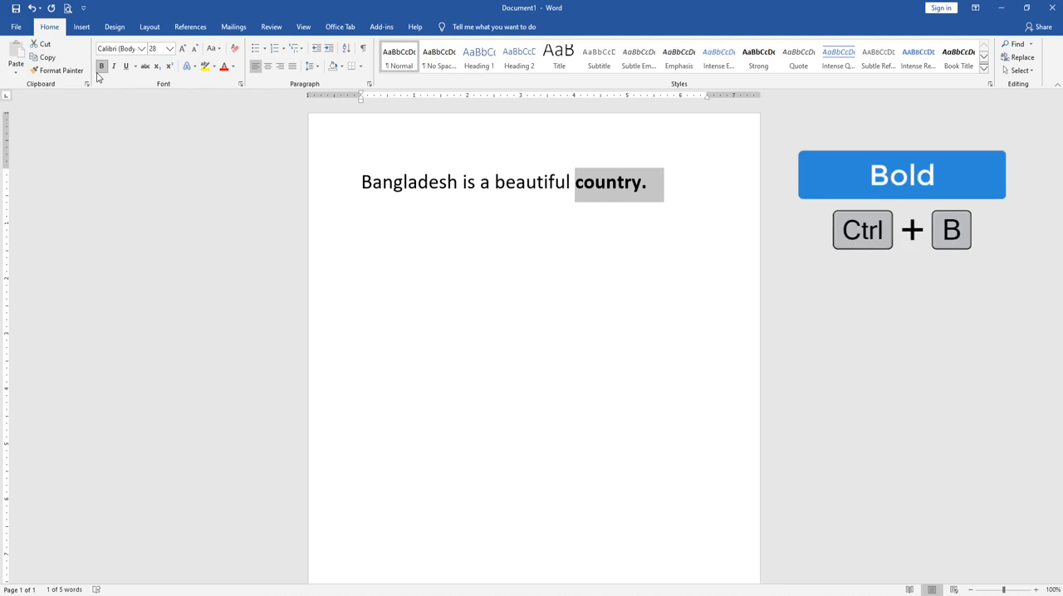
key(ctrl+b)
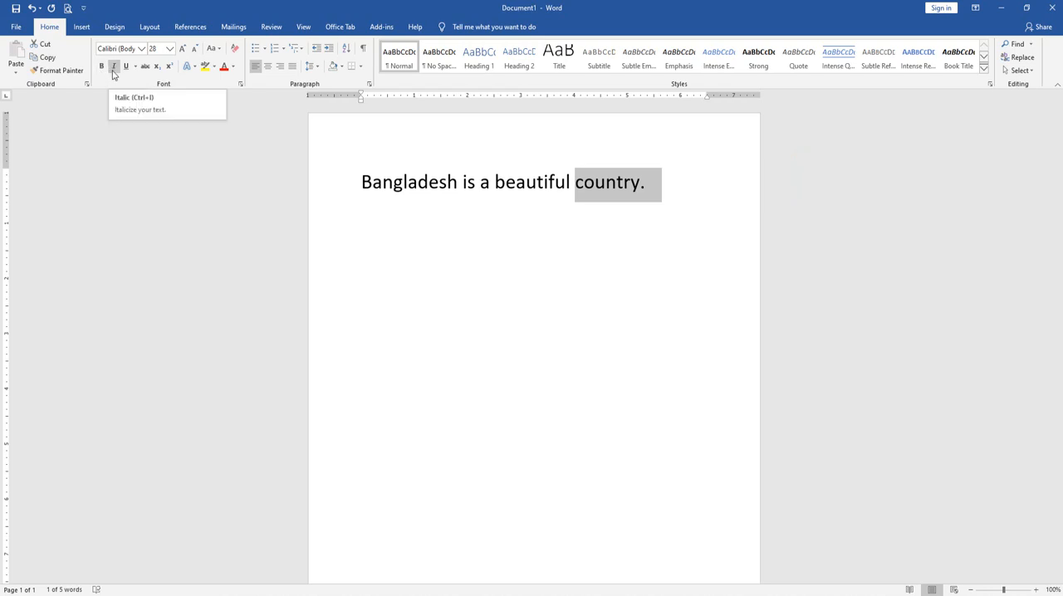
Apply and remove italic on "country.", and apply and remove a plain underline on it
click(114, 73)
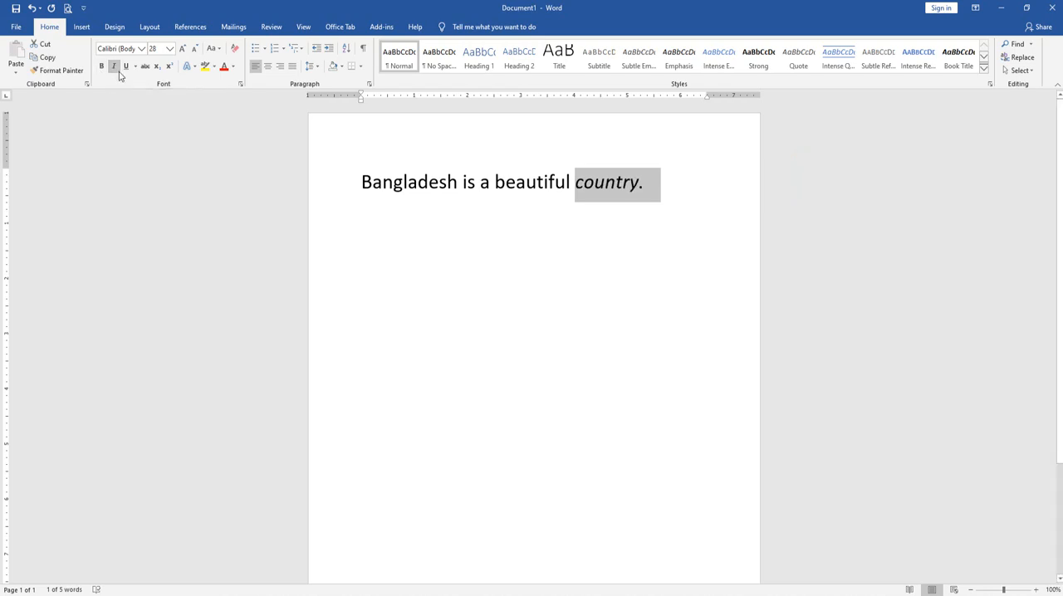
click(114, 66)
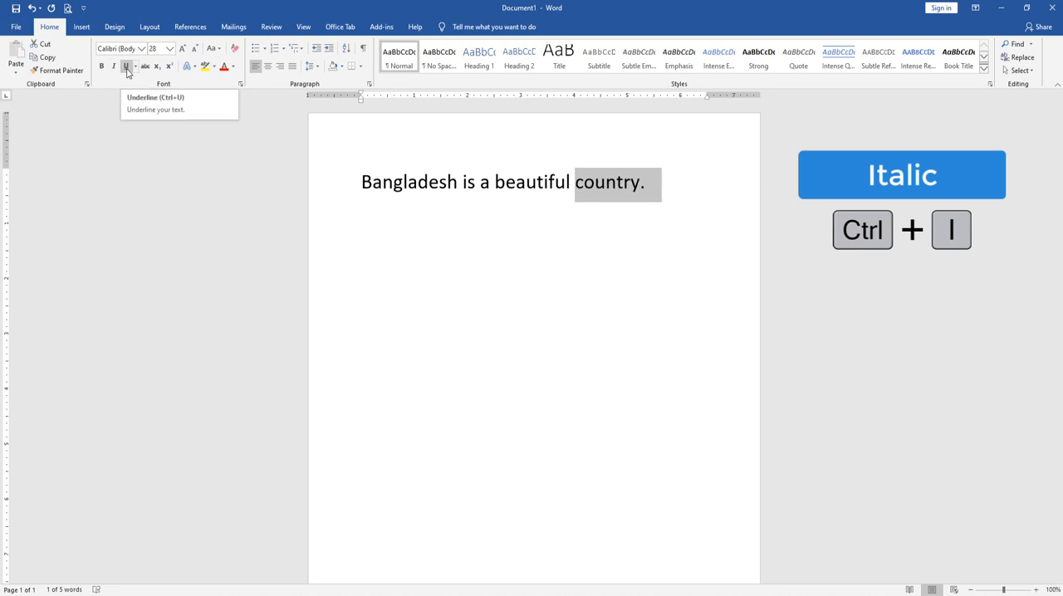
click(128, 70)
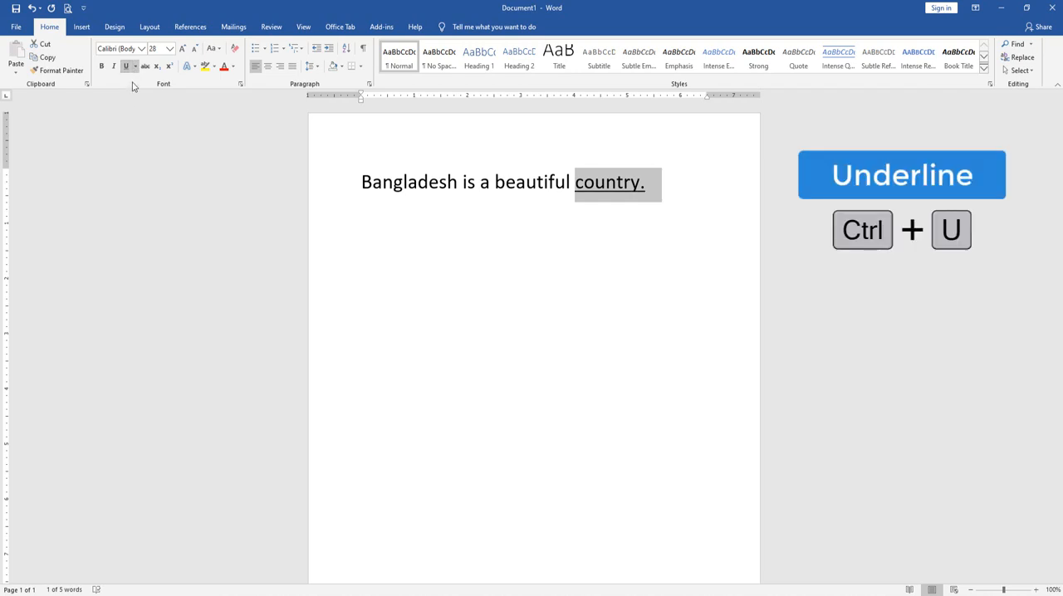
key(ctrl+u)
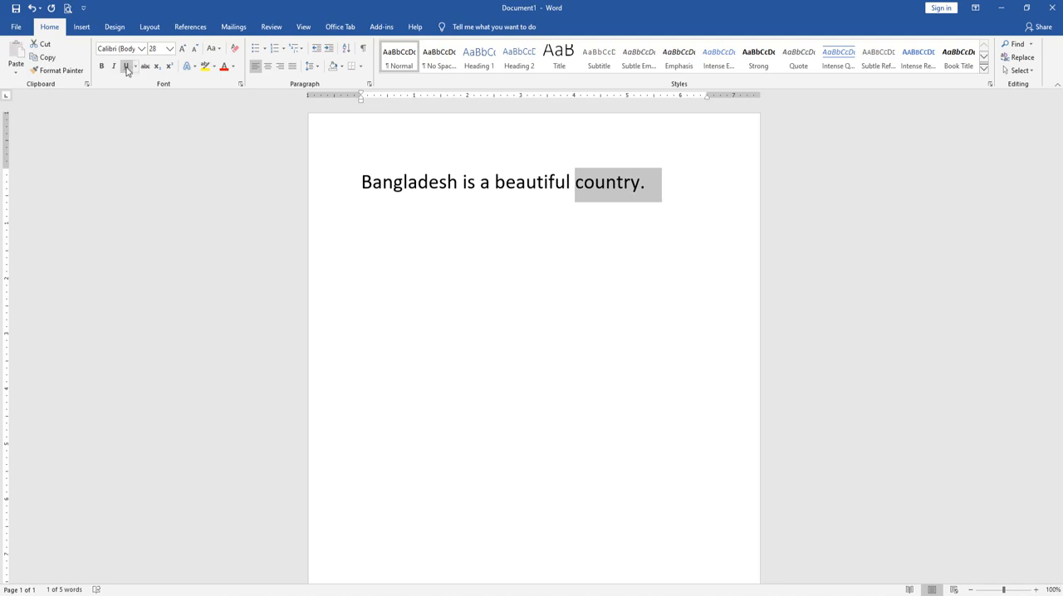
Underline "country." with a single line and change the underline style to dot-dot-dash
click(126, 69)
click(135, 67)
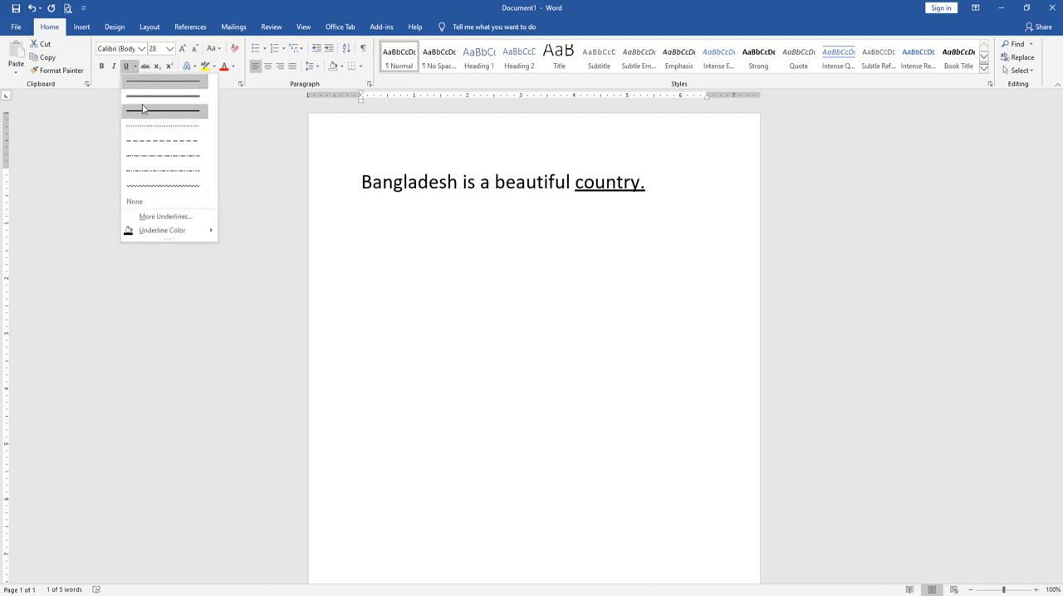
click(143, 81)
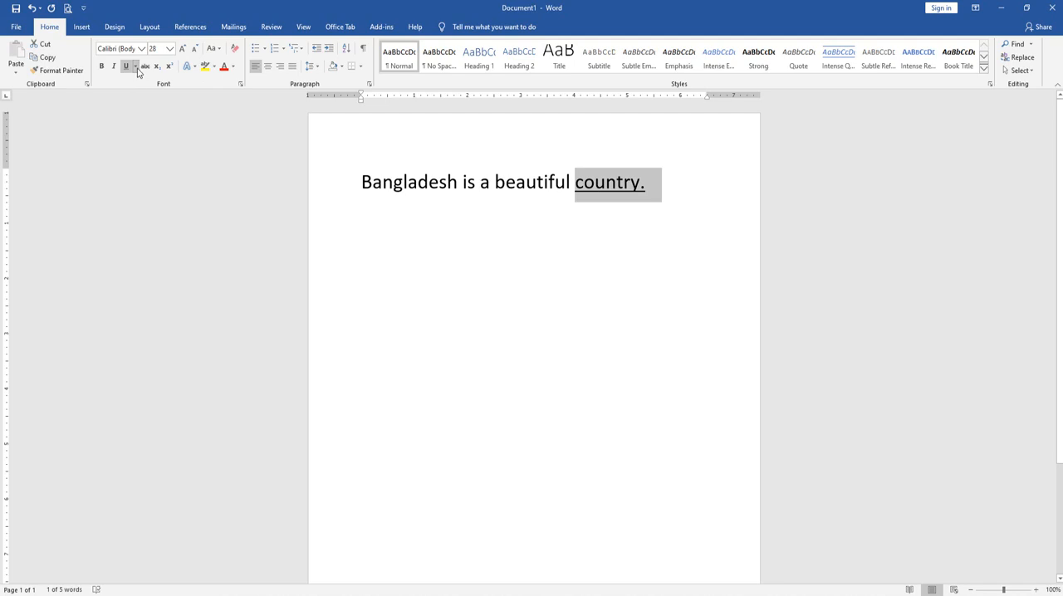
click(137, 69)
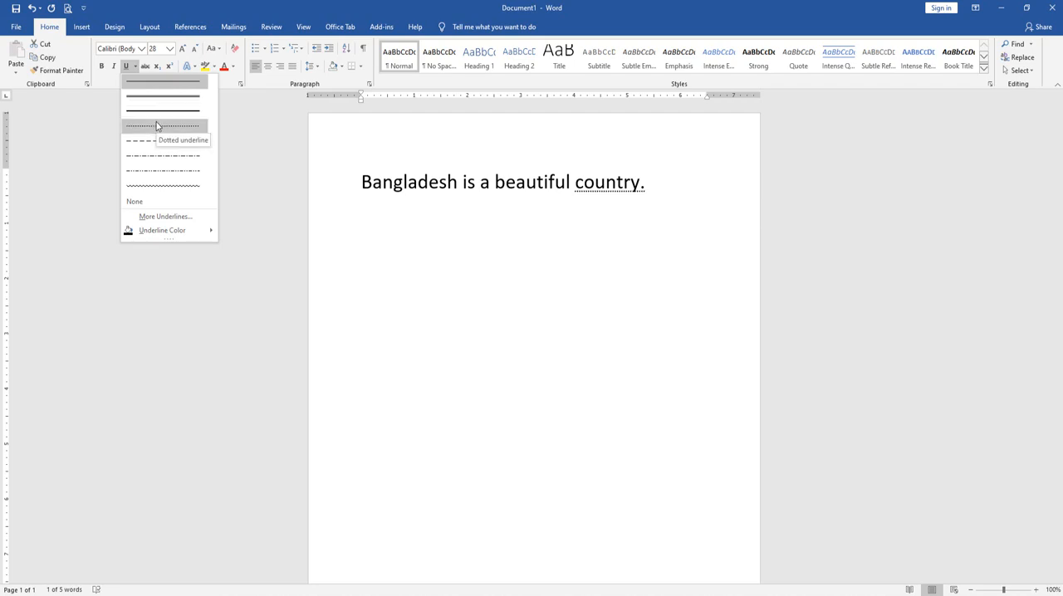
click(164, 171)
Set the underline color of "country." to the standard light blue
click(136, 68)
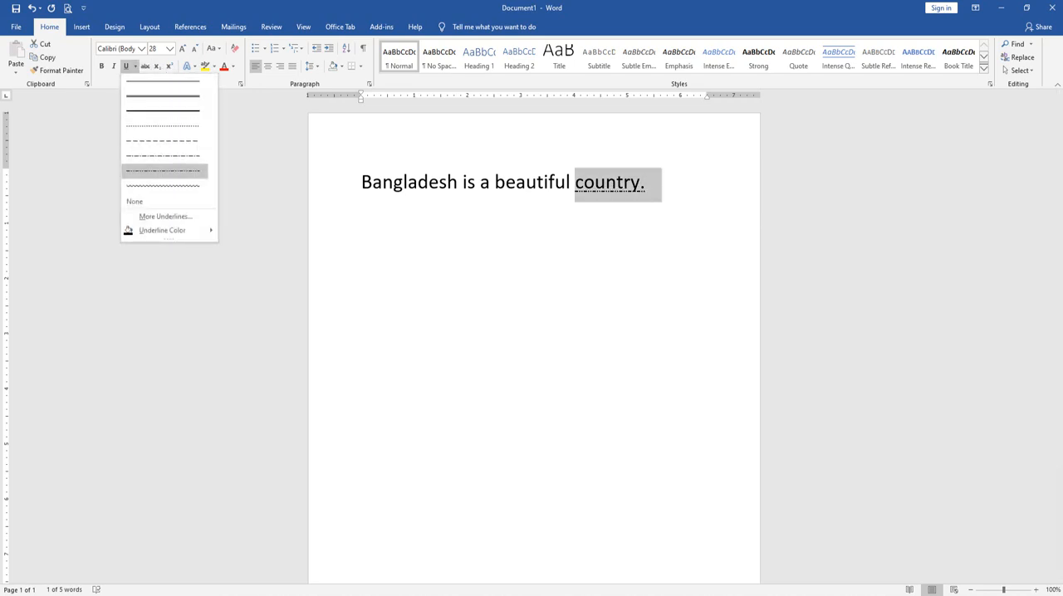
mouse_move(196, 232)
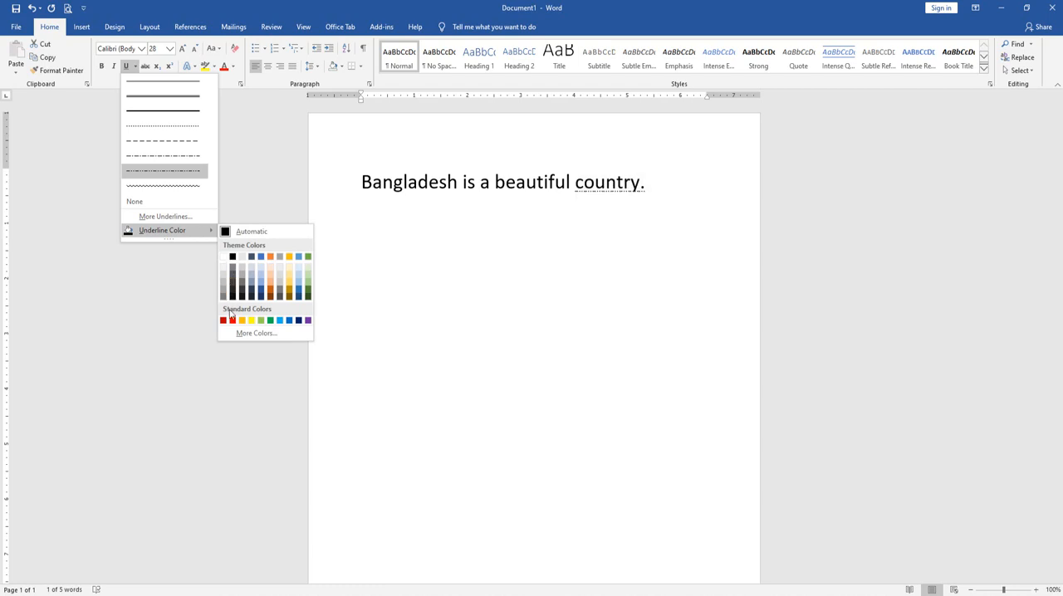
click(281, 320)
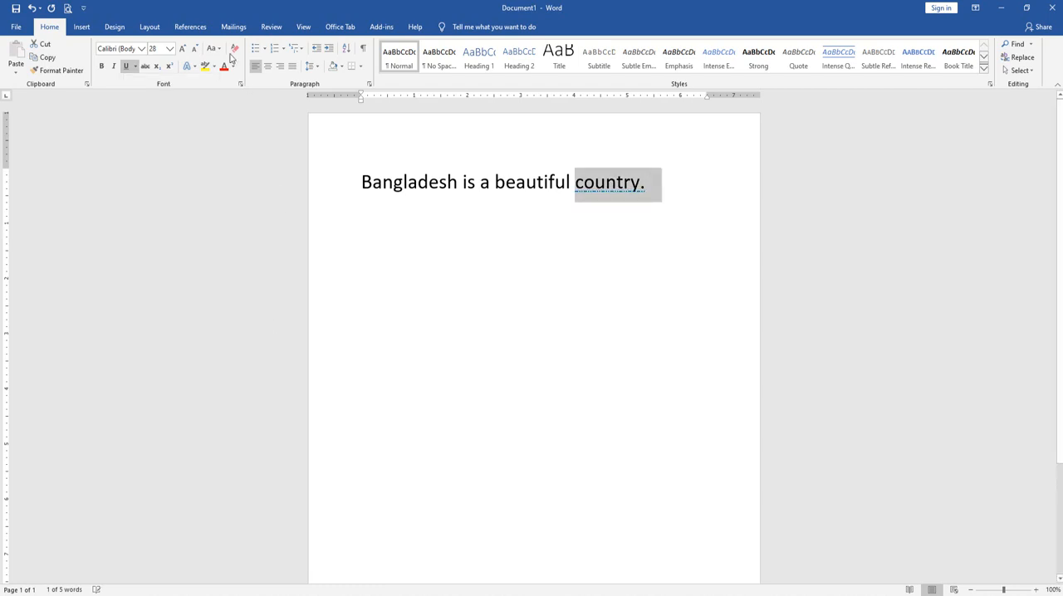
Try a wavy underline style for "country." in the detailed font settings, and change it to a double line
click(135, 66)
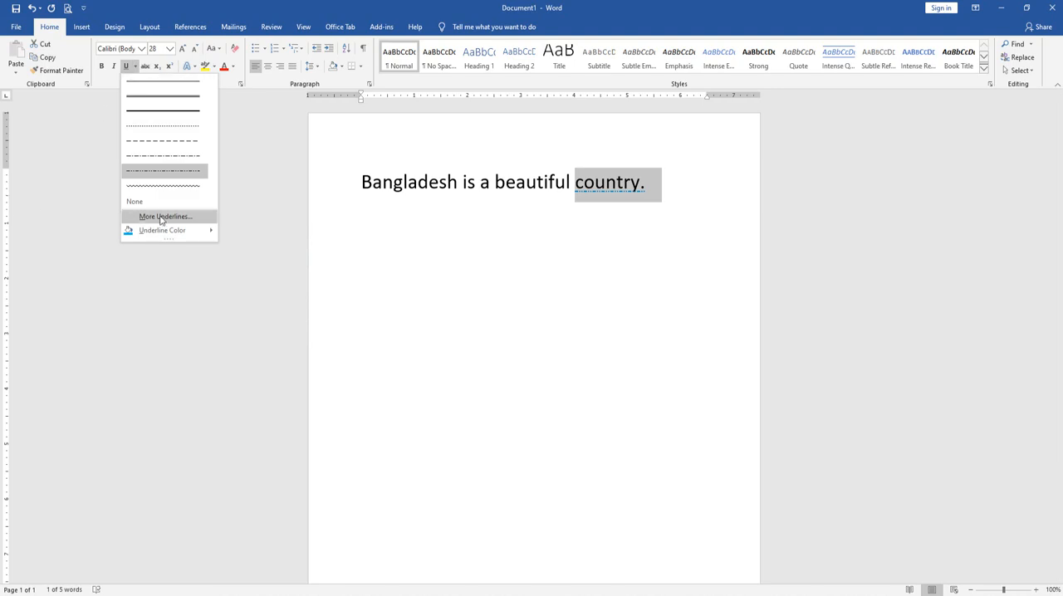
click(162, 217)
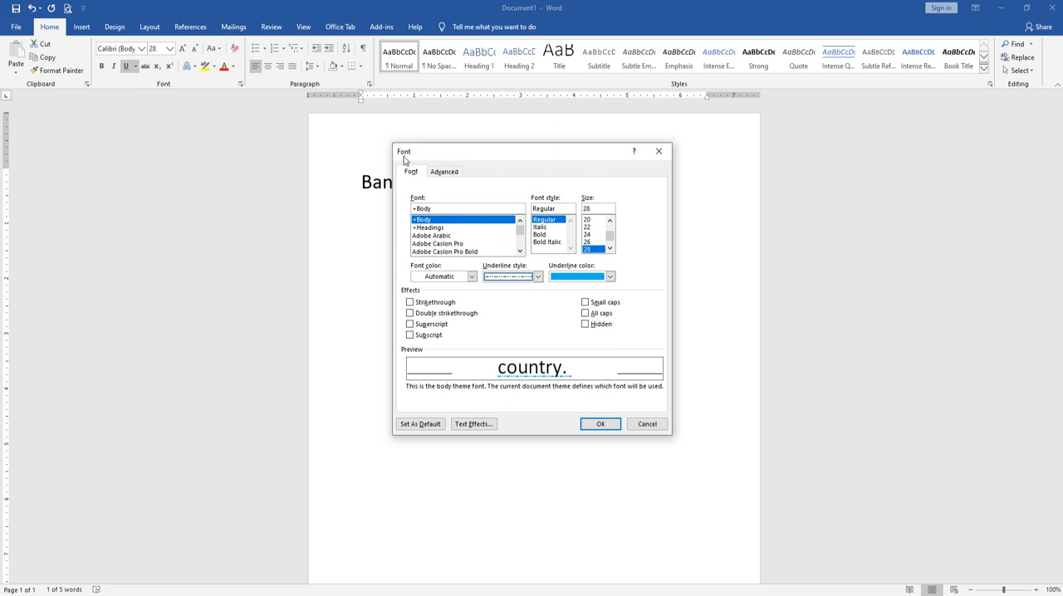
click(538, 277)
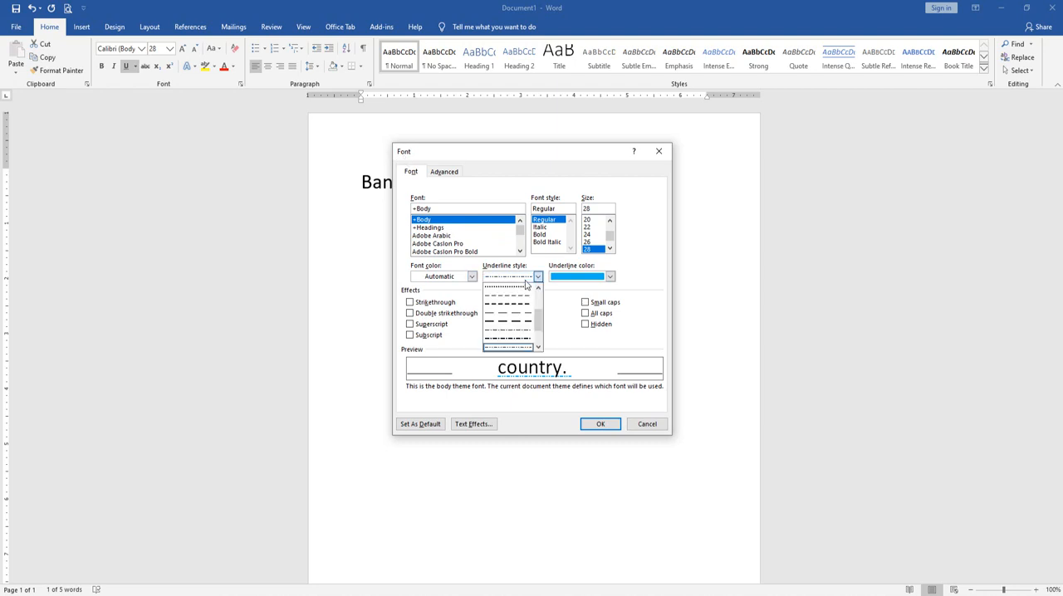
scroll(537, 313, down, 2)
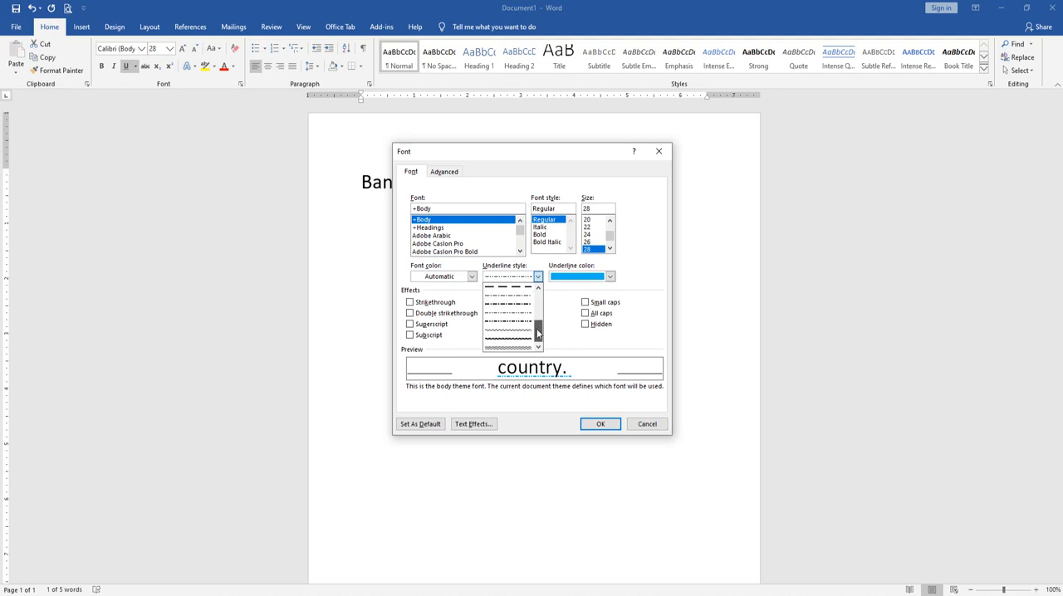
click(515, 331)
click(537, 276)
scroll(511, 315, up, 3)
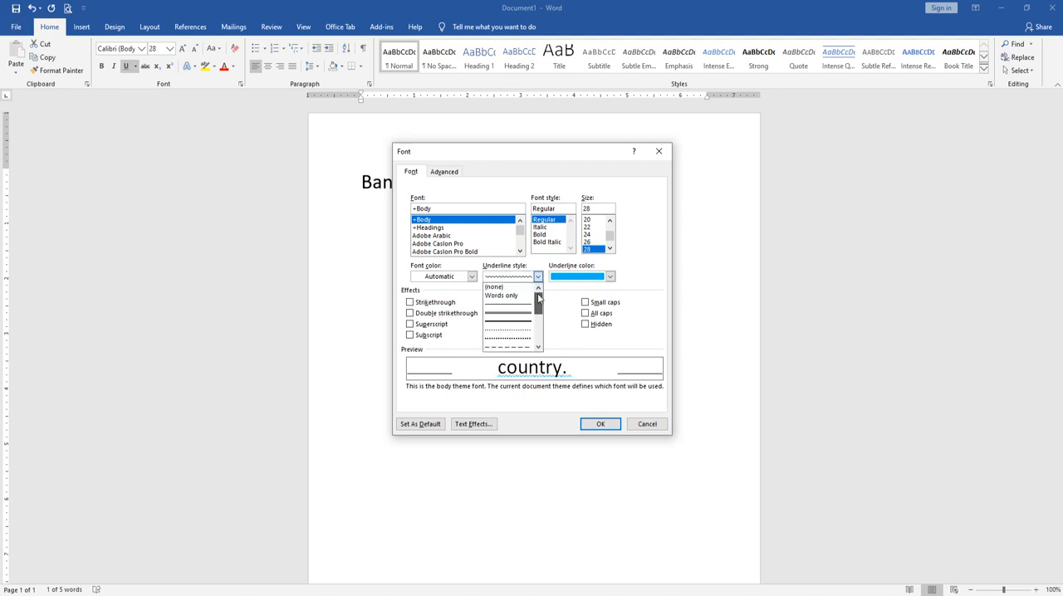
click(520, 316)
Set the underline color of "country." to standard red and apply the font settings
click(593, 279)
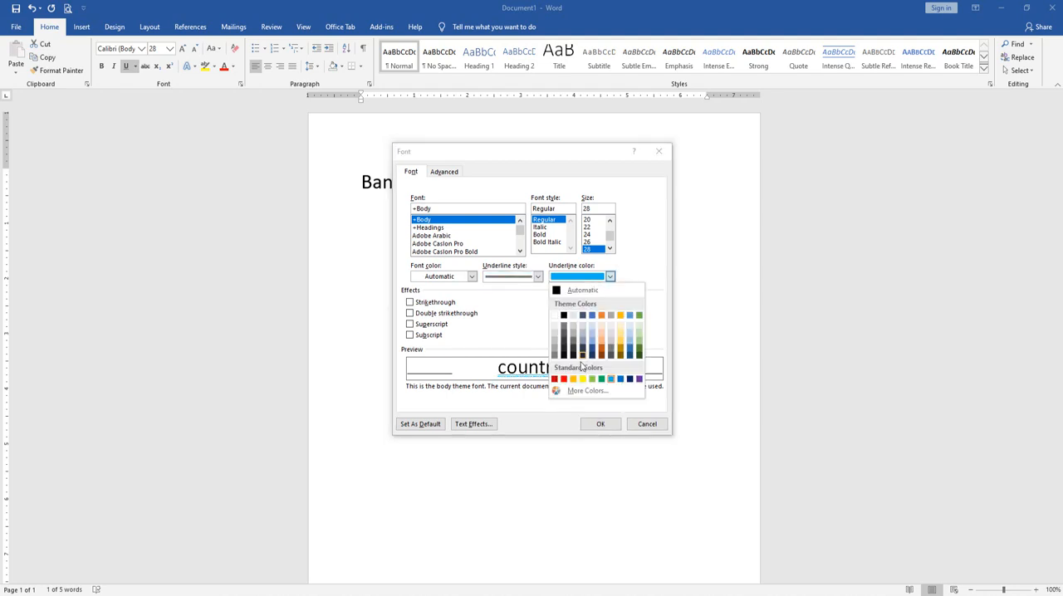
click(571, 376)
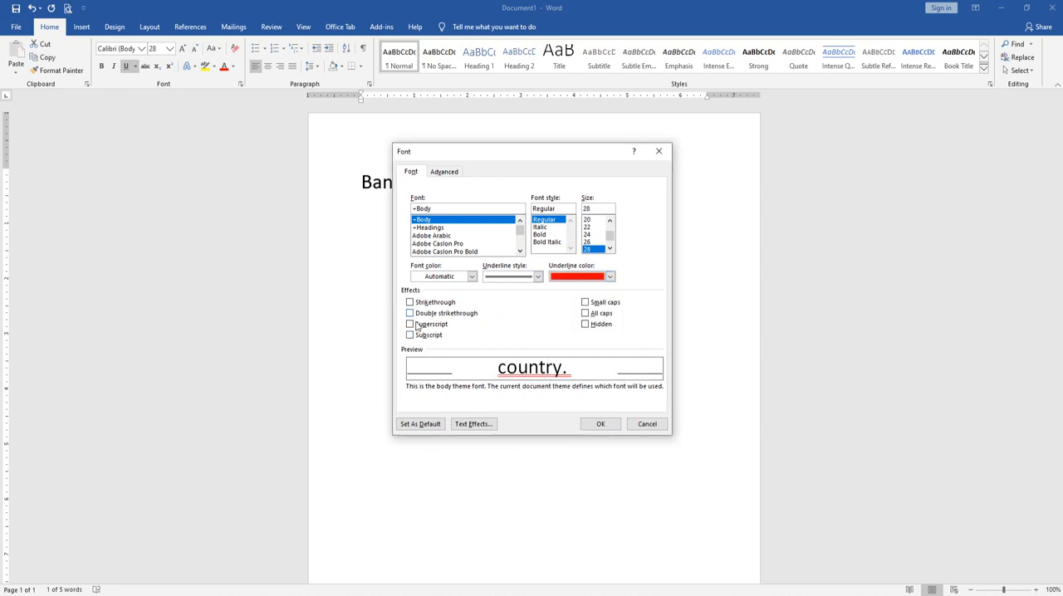
click(601, 425)
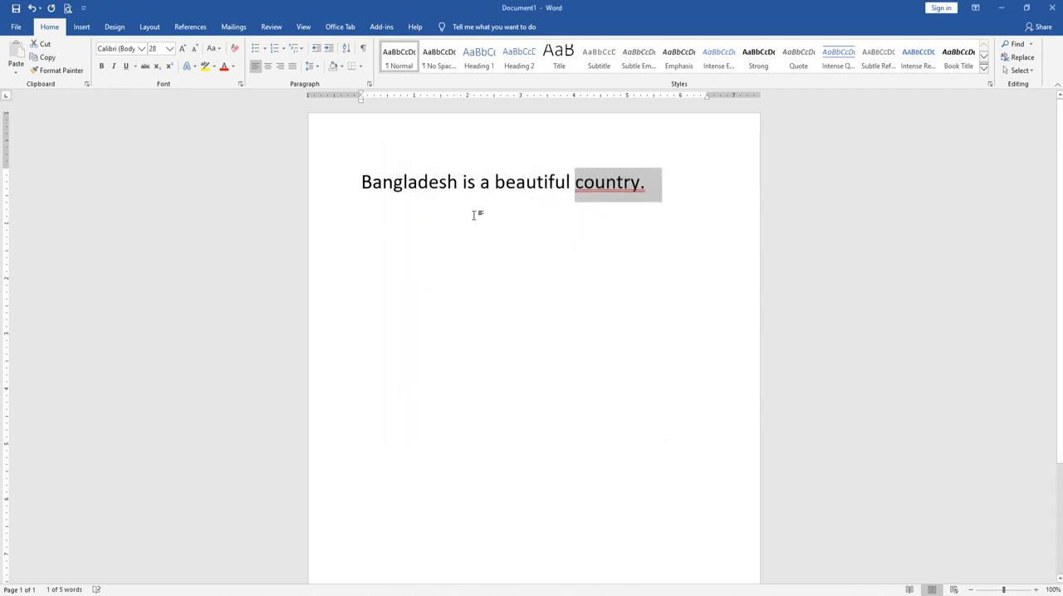
Select "country." again and remove its underline
click(662, 191)
drag(662, 191, 575, 190)
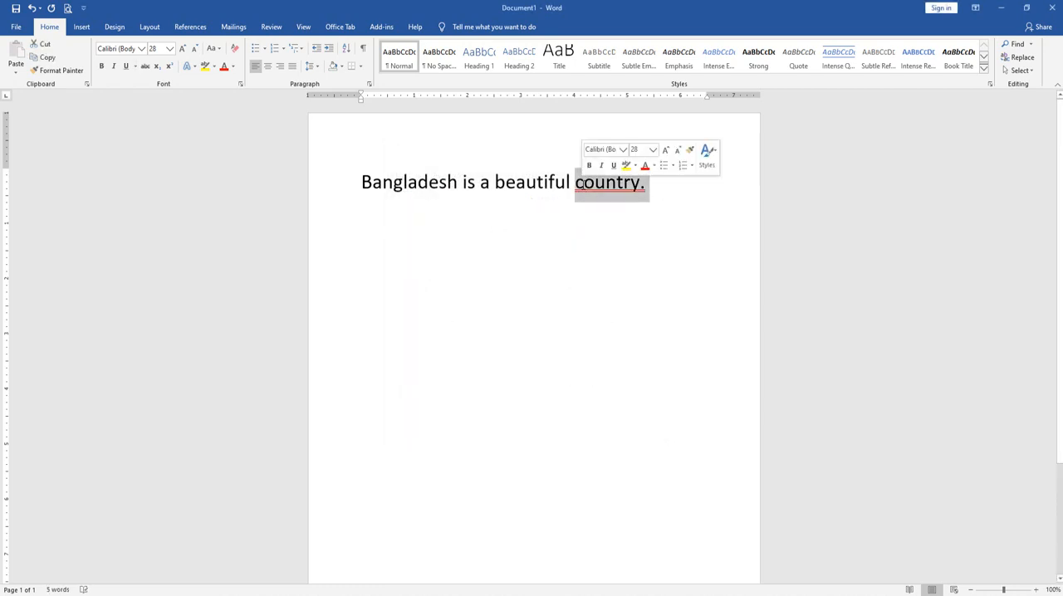
click(127, 66)
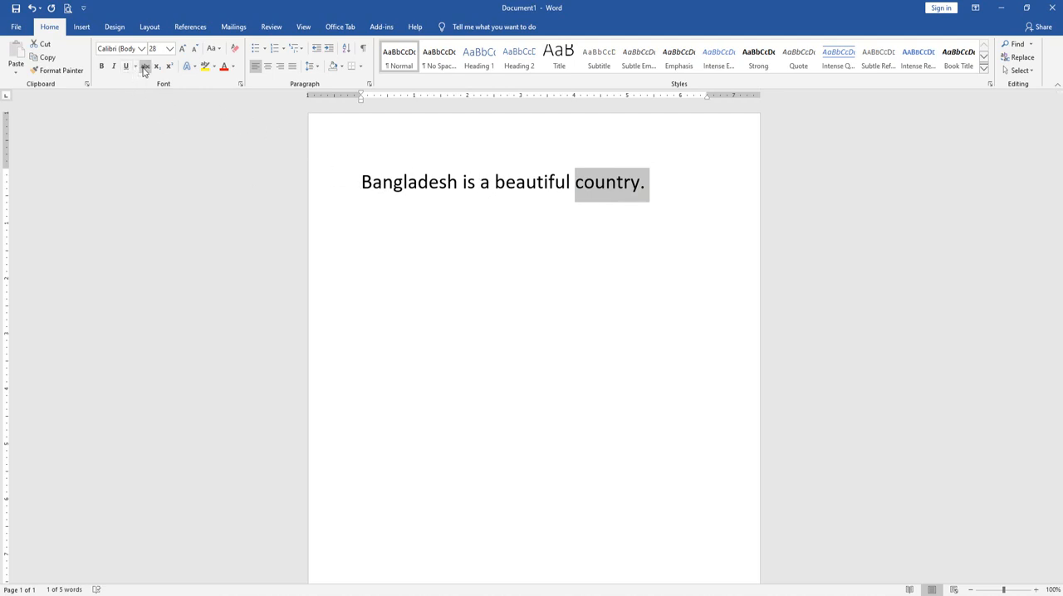
Select only the word "beautiful", apply strikethrough to it, and remove the strikethrough again
triple_click(373, 184)
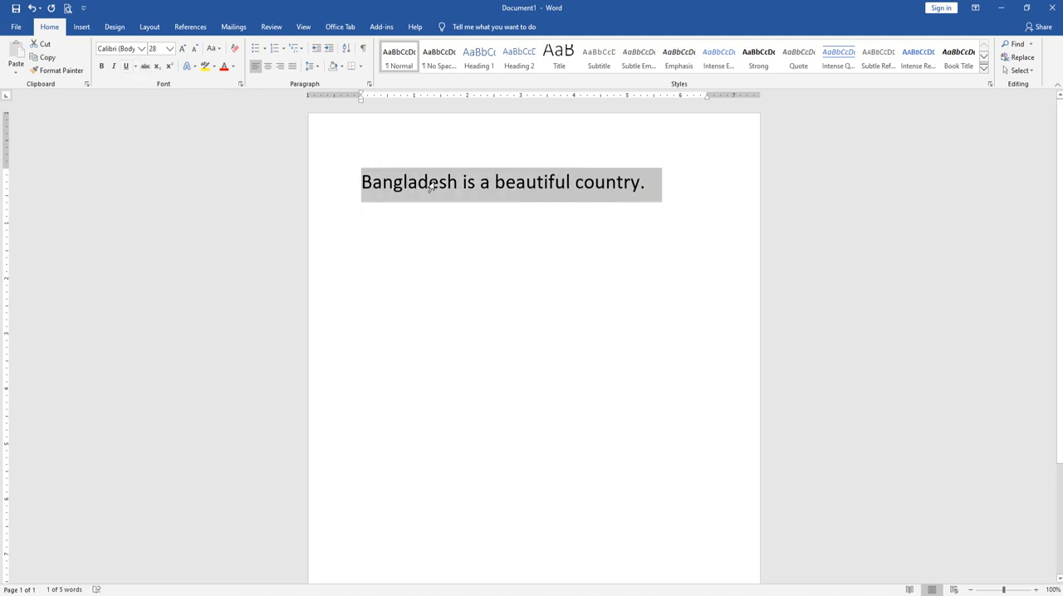
click(373, 184)
drag(363, 183, 575, 183)
click(488, 183)
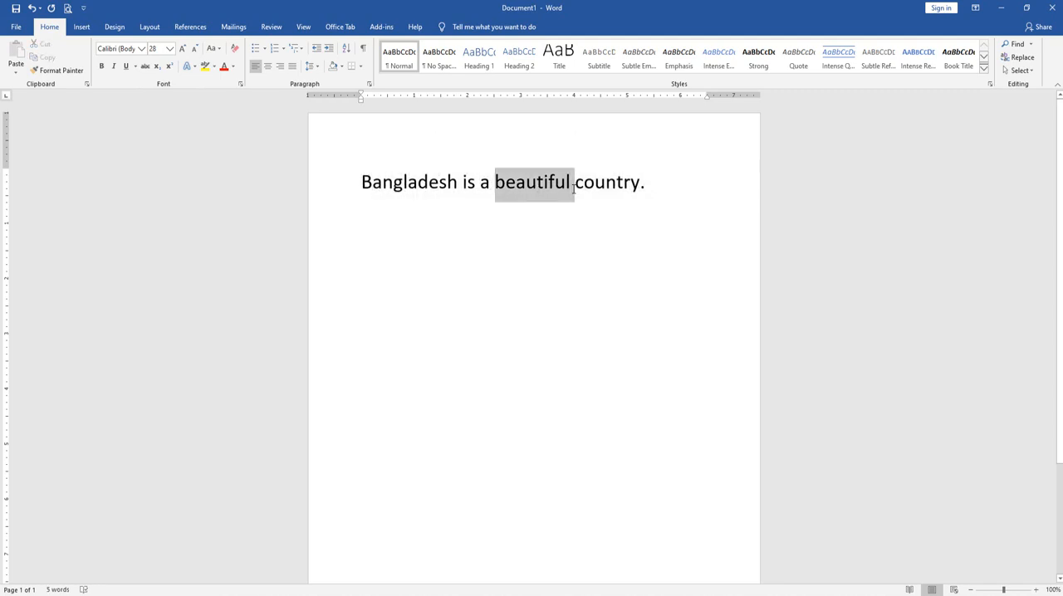
click(148, 66)
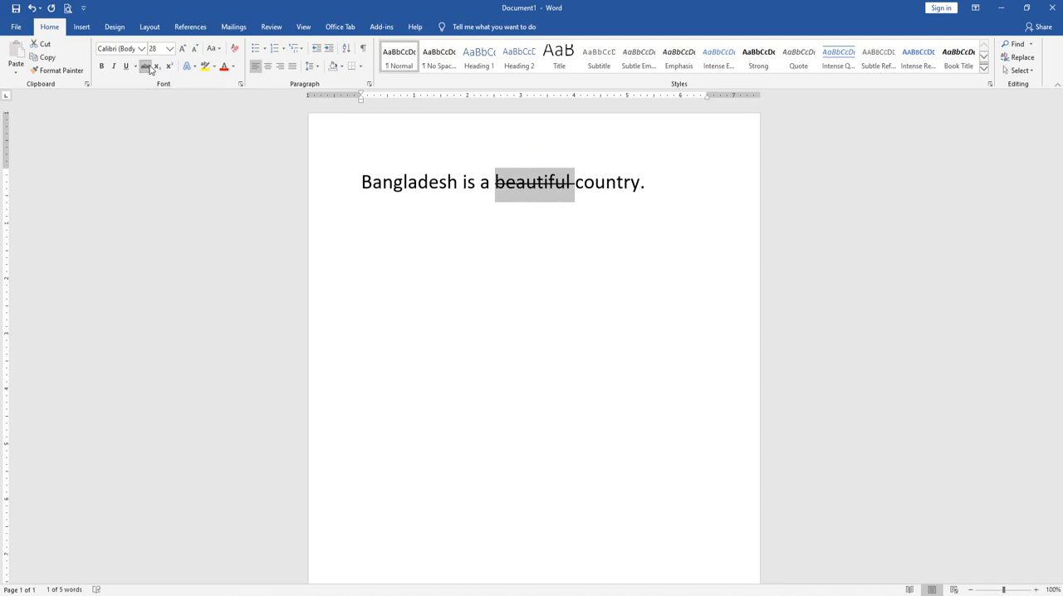
click(148, 67)
Add a new line below the sentence reading "H2O"
click(659, 174)
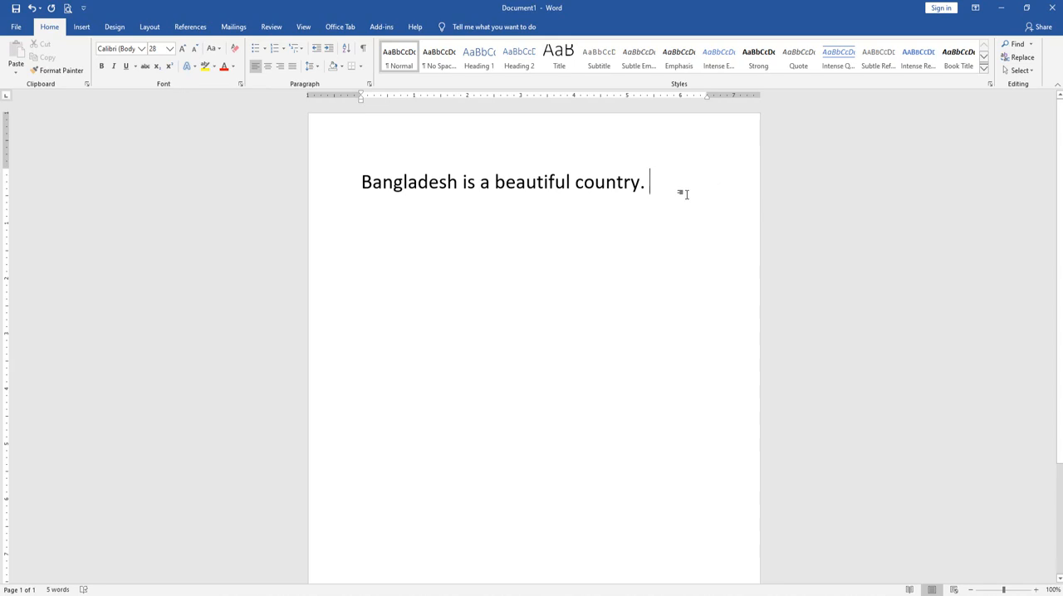
key(Return)
text(H)
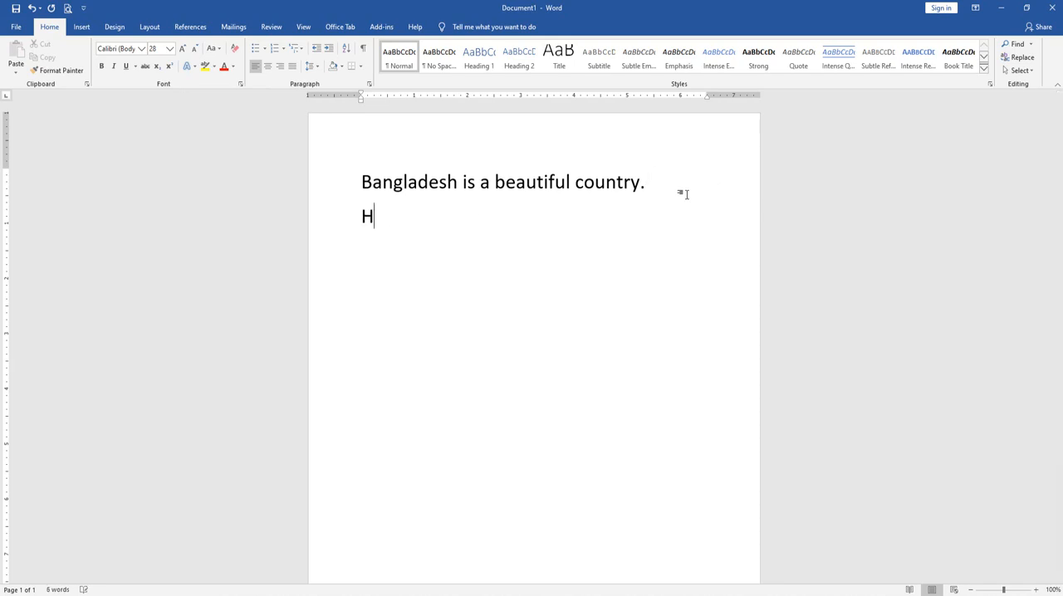
text(1)
key(BackSpace)
text(2O)
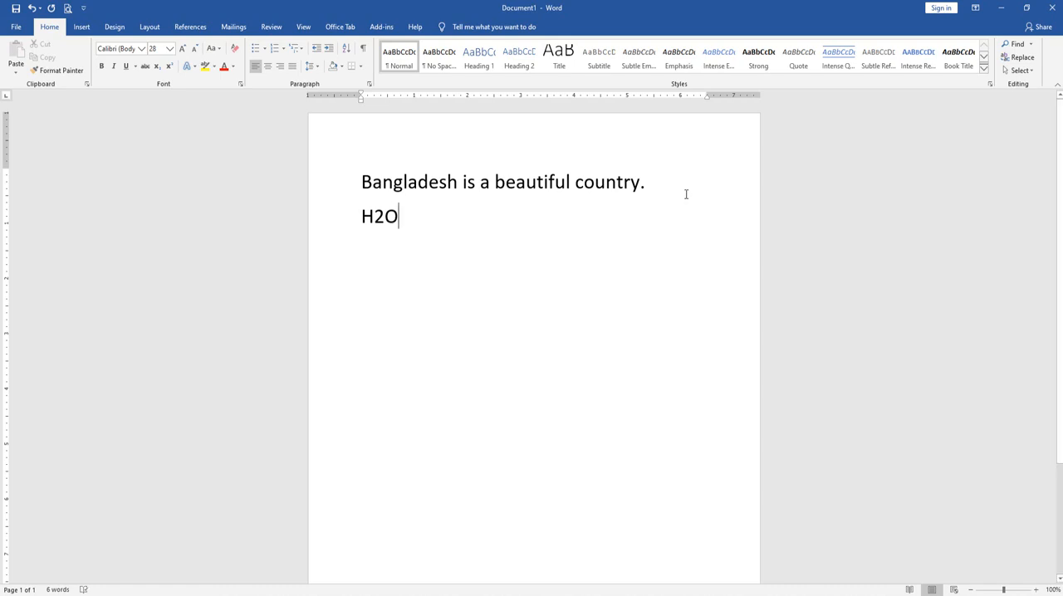
Format the 2 in "H2O" as subscript
drag(374, 217, 385, 218)
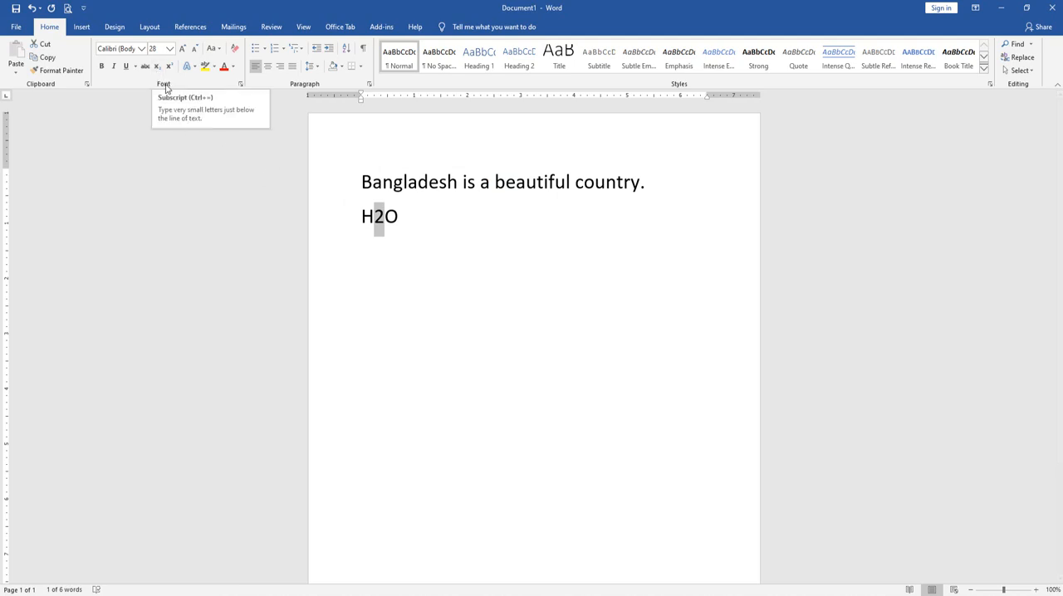
click(158, 66)
click(159, 66)
click(408, 216)
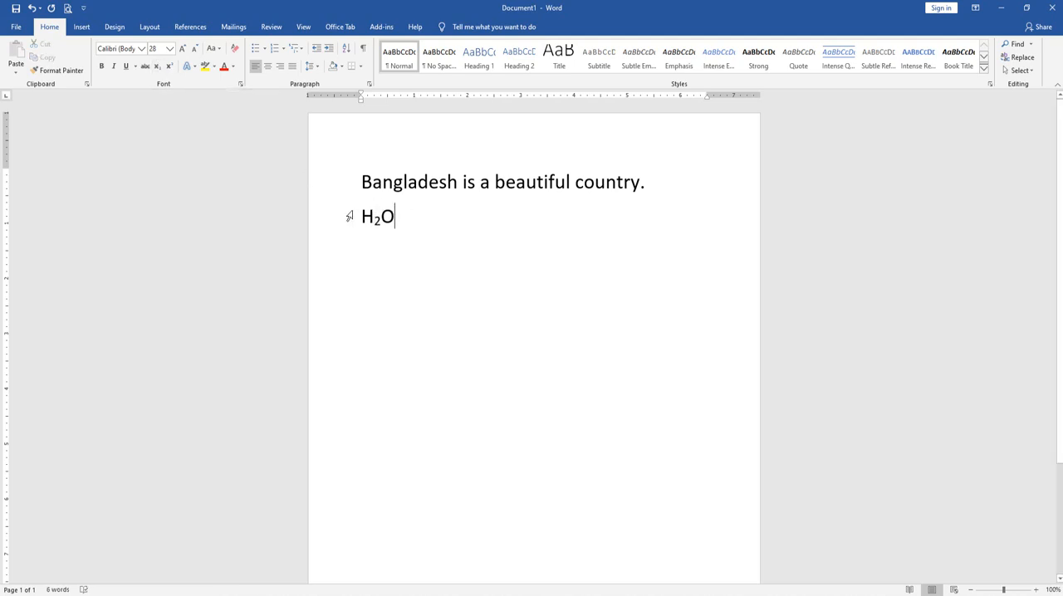
Switch the 2 in "H2O" to superscript, and toggle subscript on it repeatedly, leaving it as subscript
drag(374, 218, 381, 218)
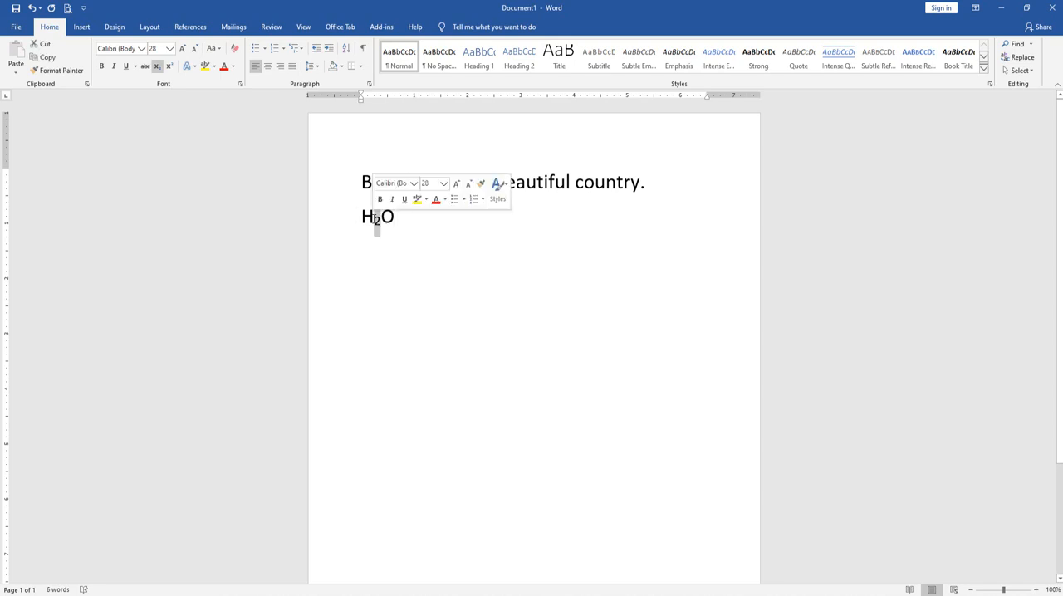
key(ctrl+shift+equal)
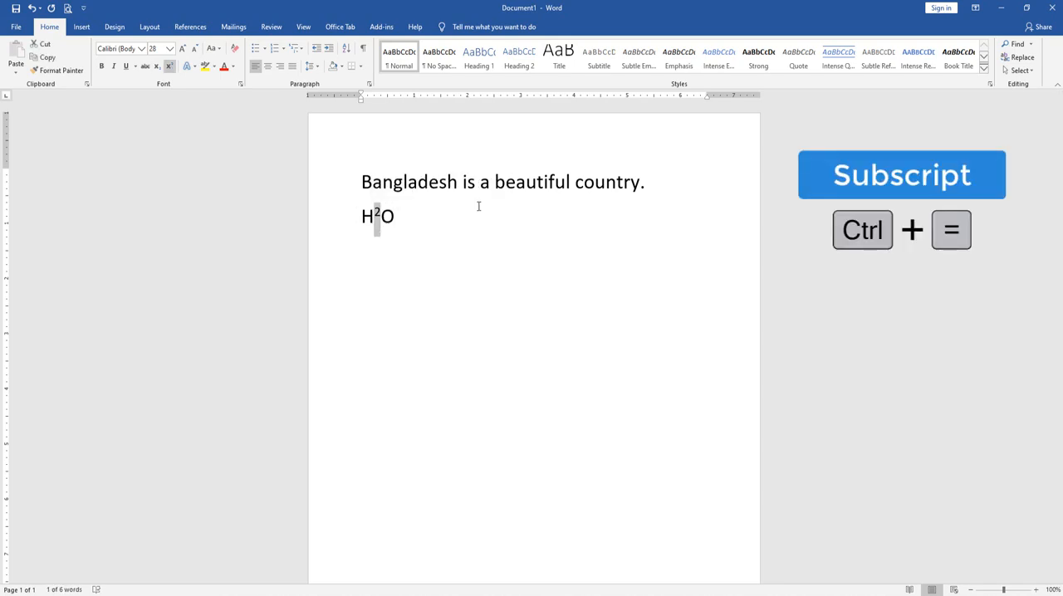
key(ctrl+equal)
key(ctrl+equal)
key(ctrl+equal)
key(ctrl+equal)
key(ctrl+equal)
click(478, 206)
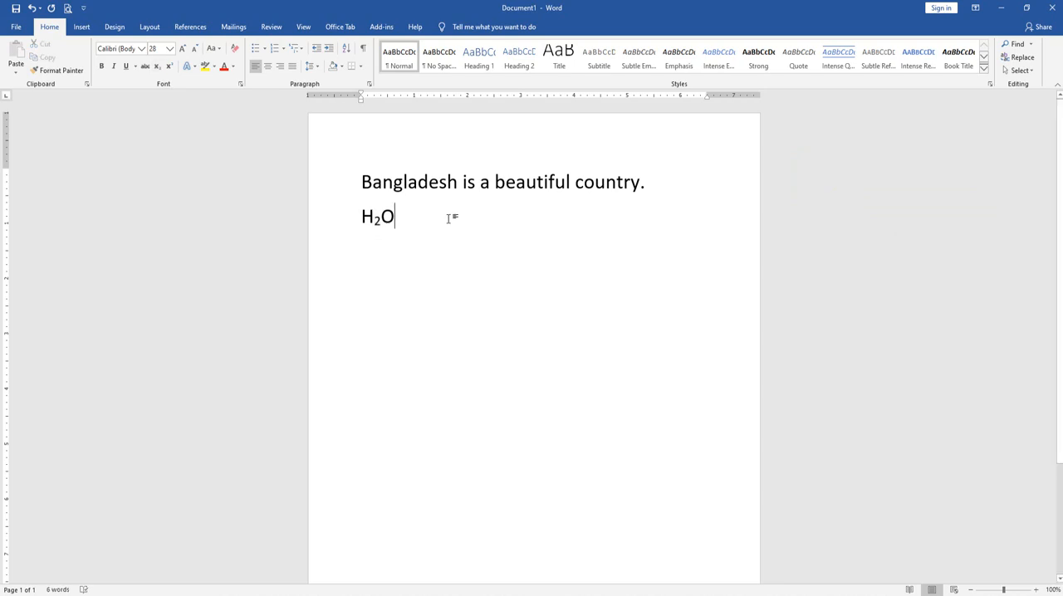
Add a new line below "H2O" with the formula "(a+b)2 = a2+ 2ab+b2"
key(Return)
text(O()
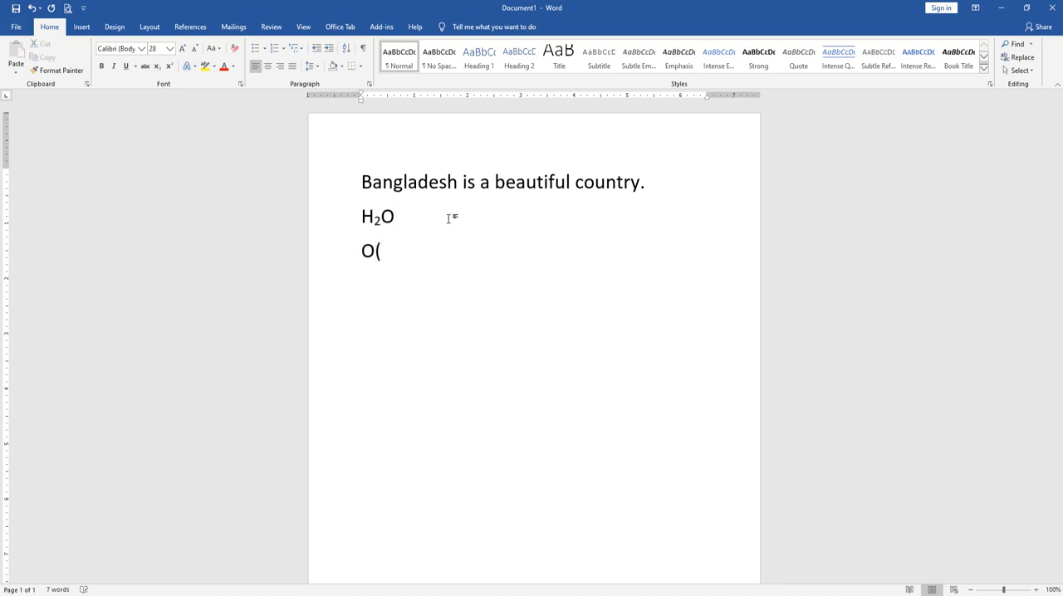
key(BackSpace)
text(a)
key(BackSpace)
text((a+b)2 = )
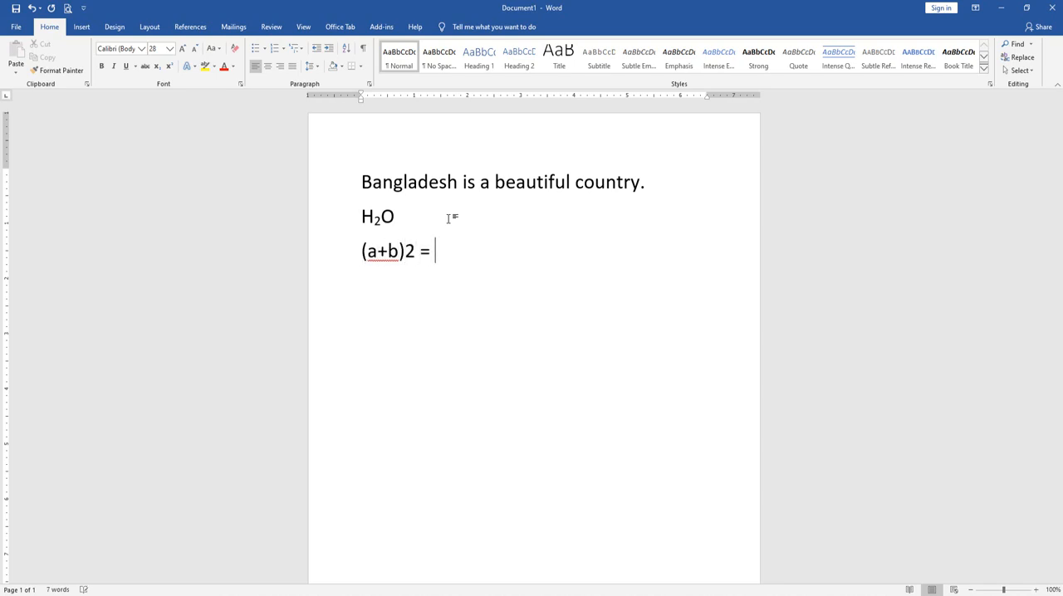
text(a2+ 2ab+b2)
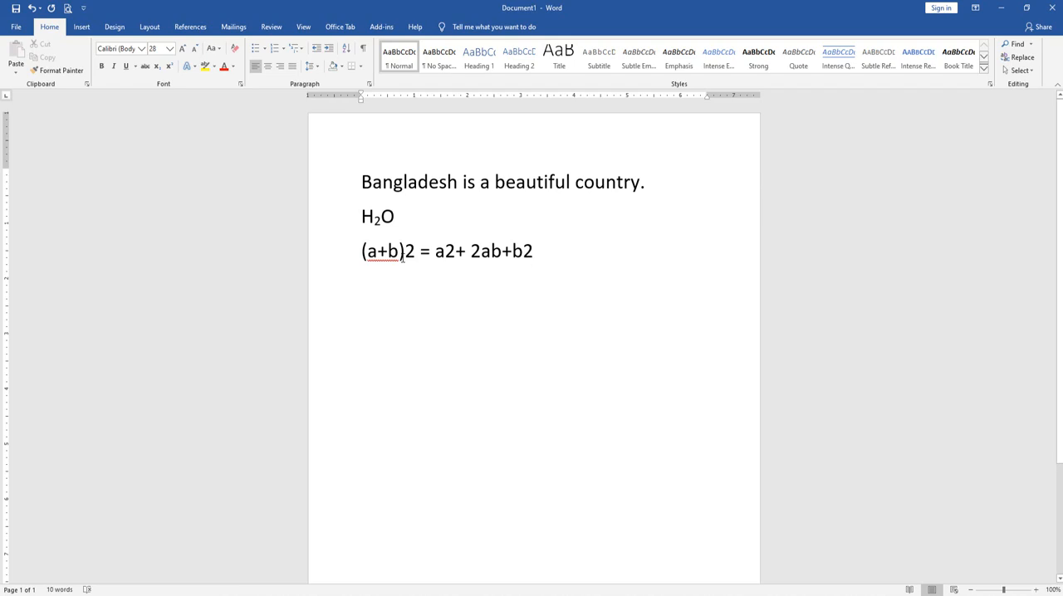
Format the final 2 after b and the 2 after a in the formula's right-hand side as superscript
drag(535, 252, 524, 252)
click(170, 66)
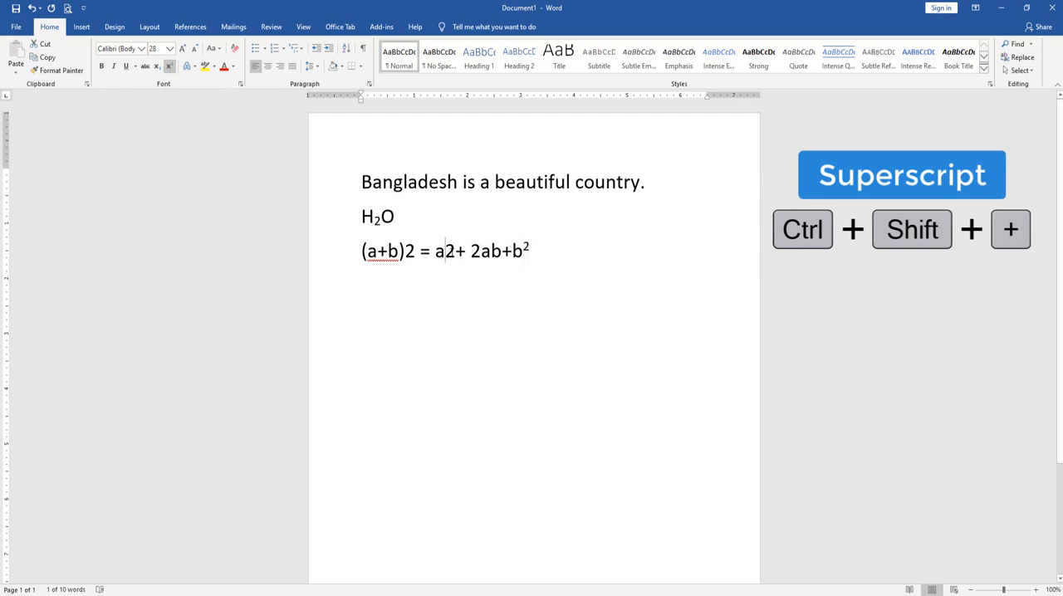
drag(446, 251, 456, 250)
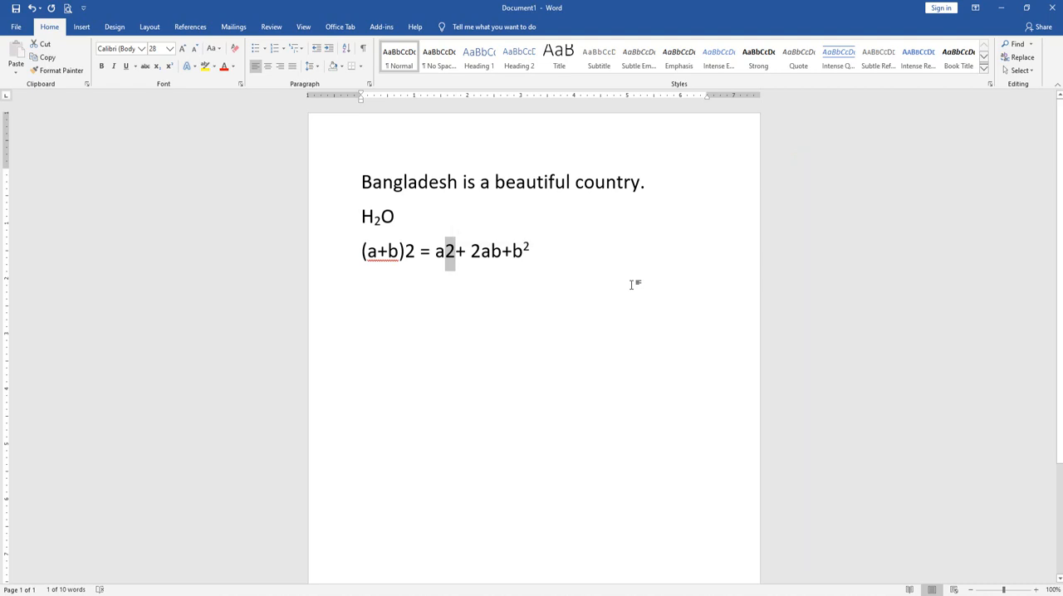
key(ctrl+shift+plus)
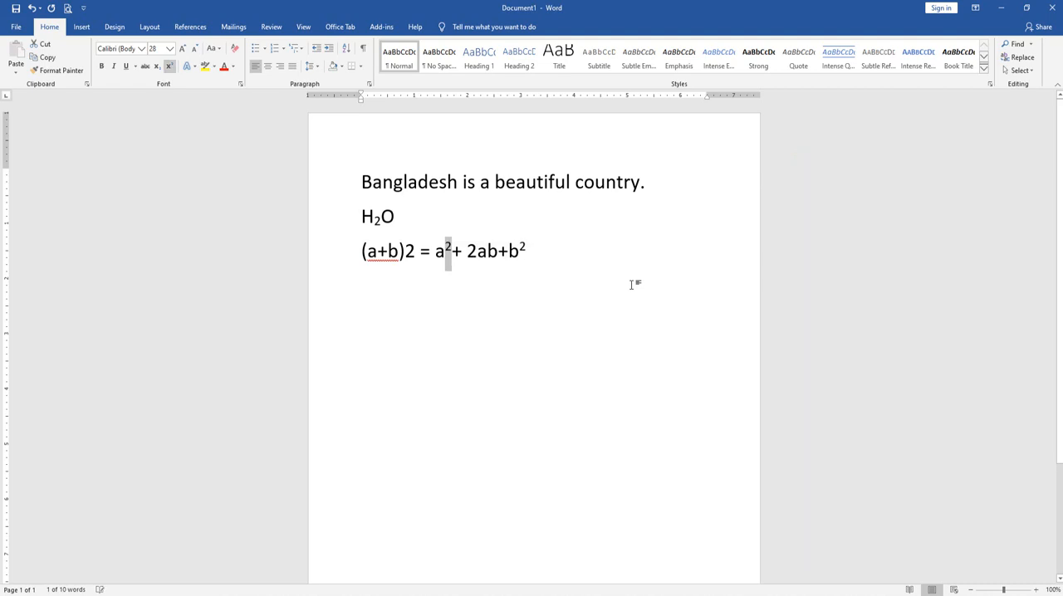
Select all three exponent 2s in the formula together, make them superscript, and turn superscript off on a new line below
click(526, 249)
drag(528, 249, 520, 249)
drag(453, 247, 404, 254)
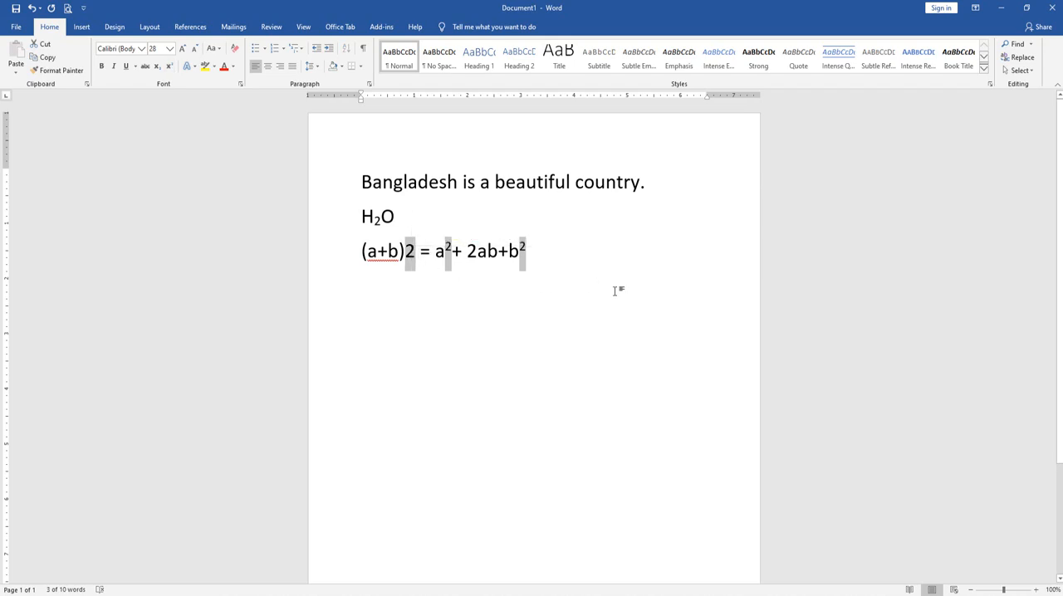
key(ctrl+shift+equal)
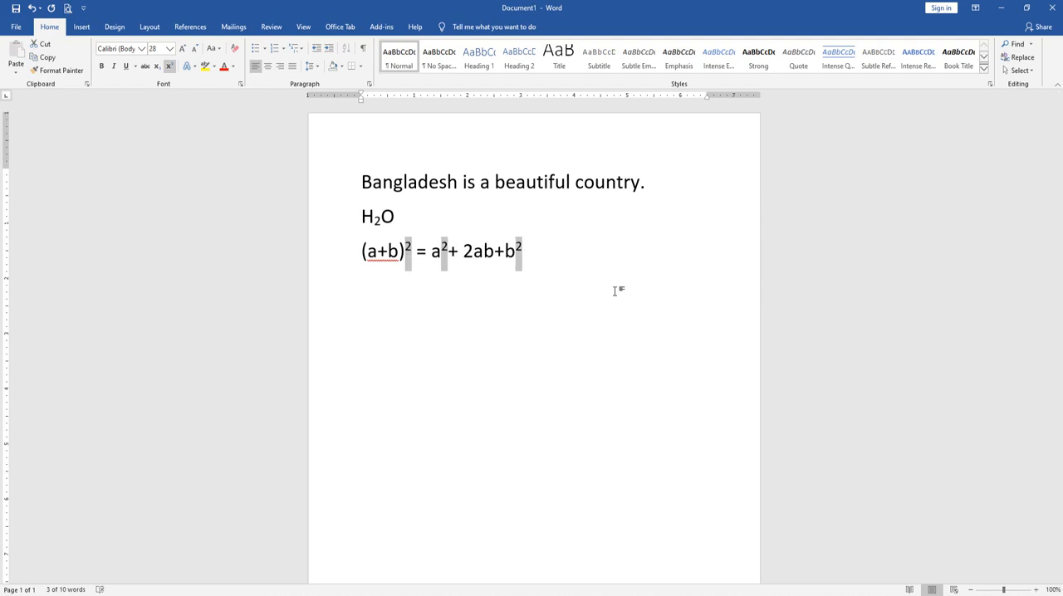
key(ctrl+shift+equal)
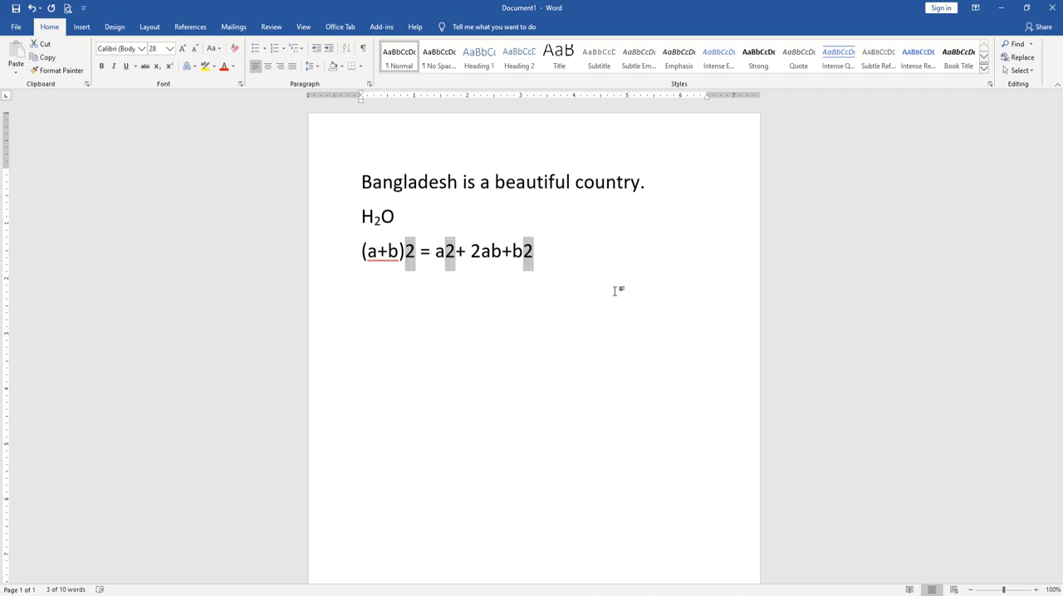
key(ctrl+shift+equal)
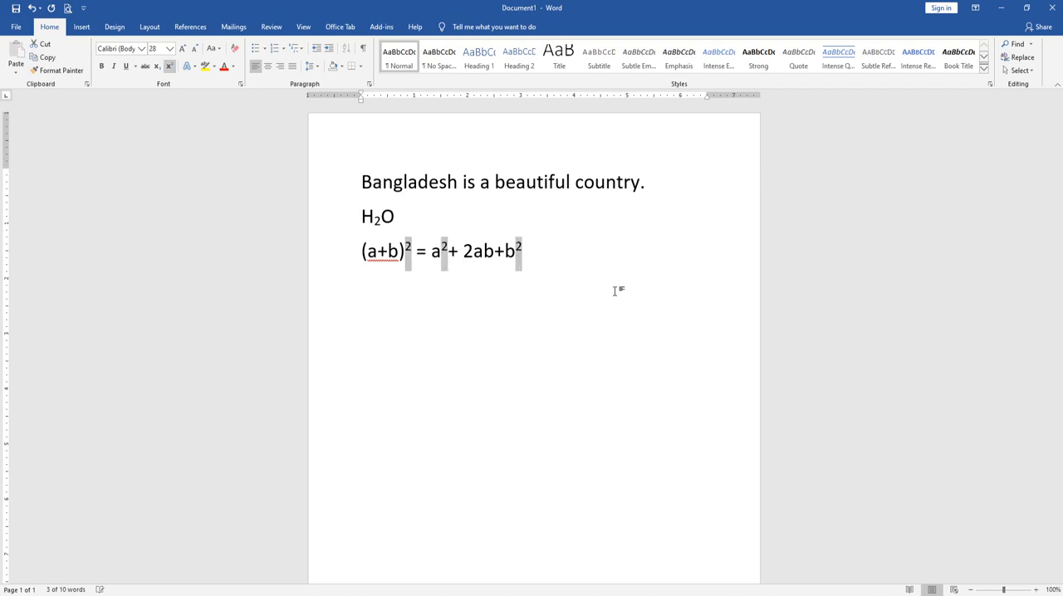
click(615, 291)
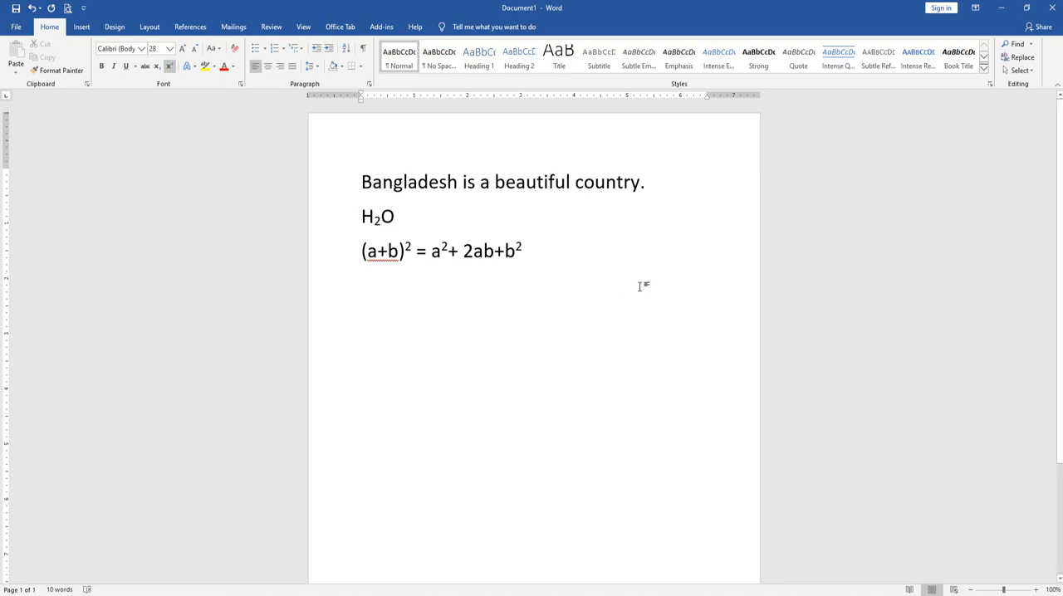
click(171, 69)
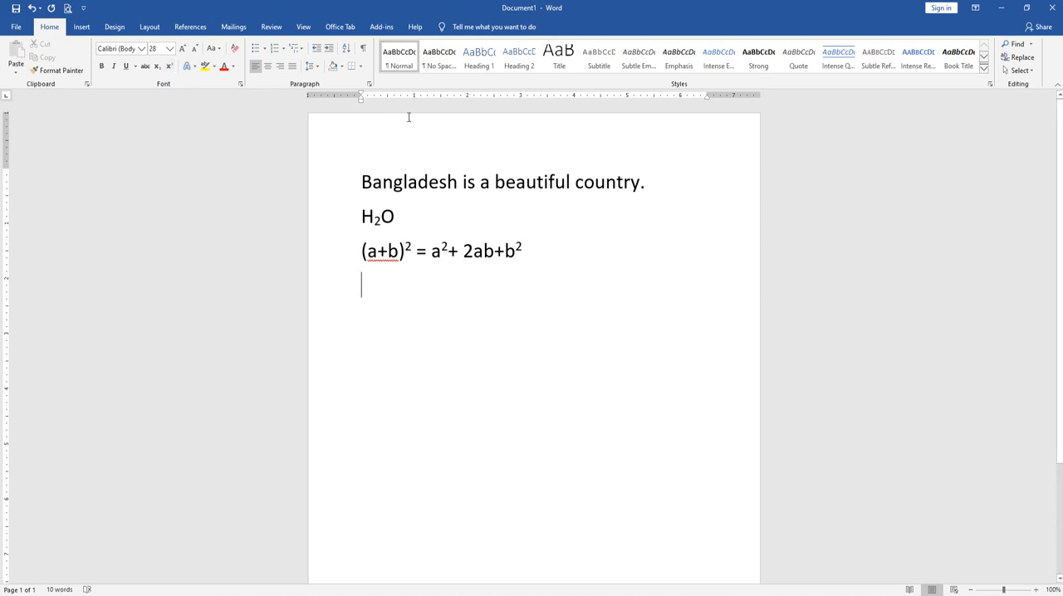
Apply the "Gradient Fill: Gold, Accent color 4; Outline: Gold, Accent color 4" text effect to the sentence "Bangladesh is a beautiful country."
drag(359, 178, 638, 183)
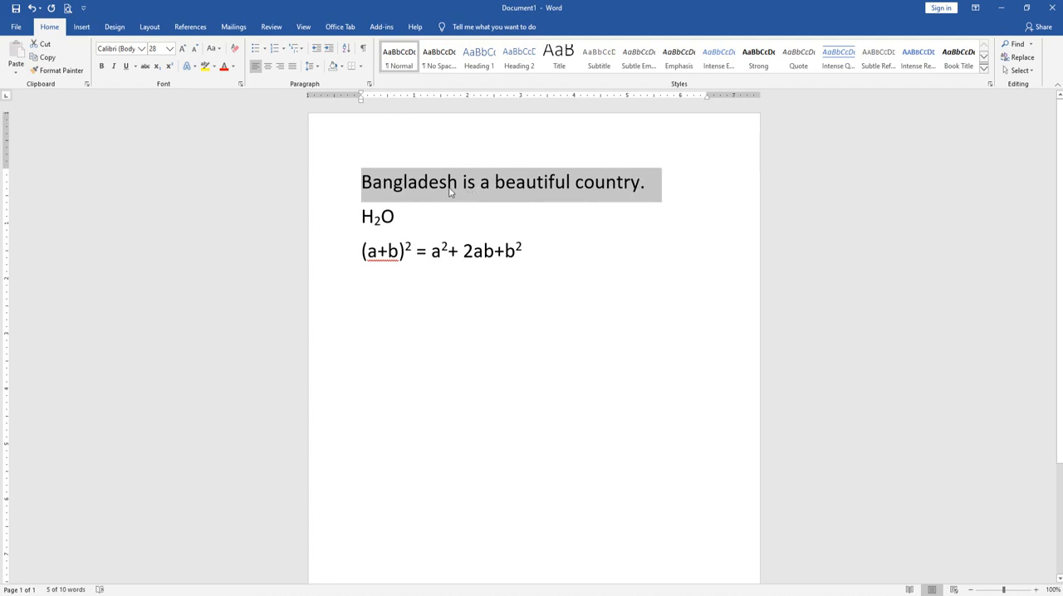
click(193, 69)
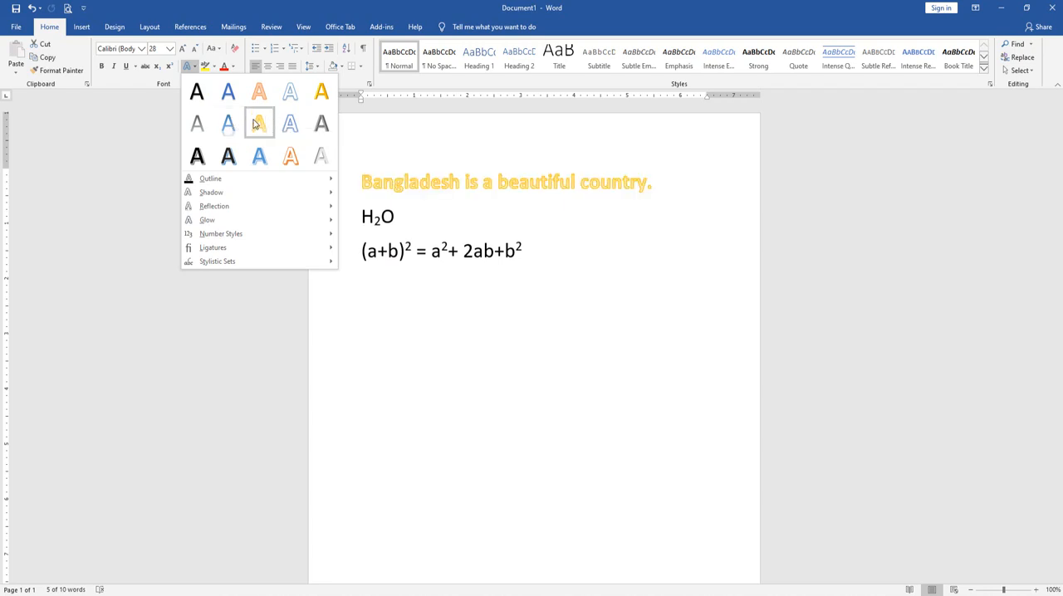
click(251, 124)
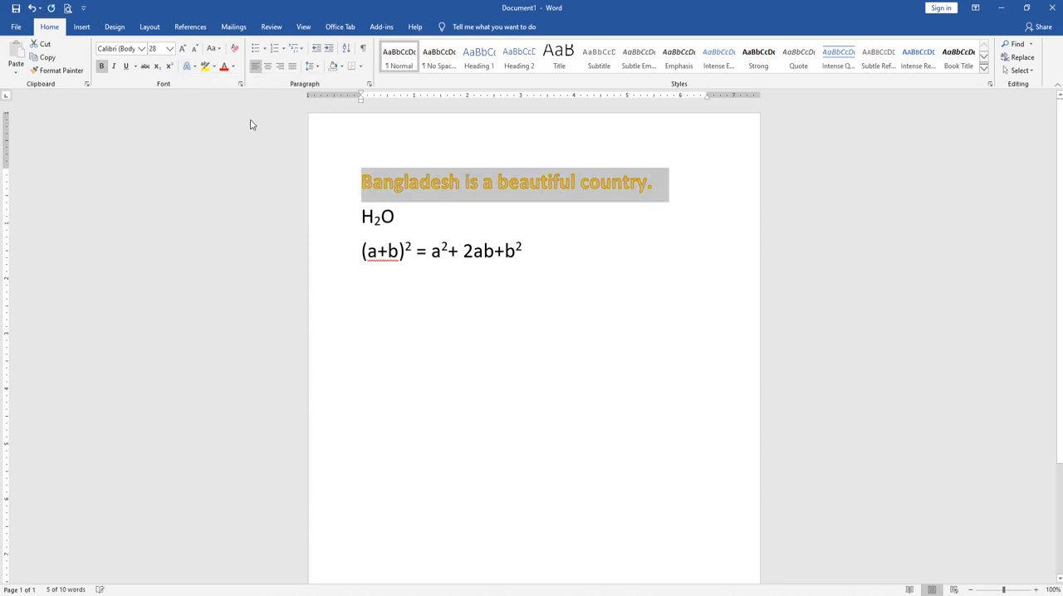
Give the Bangladesh sentence's text an outline in Black, Text 1
click(191, 70)
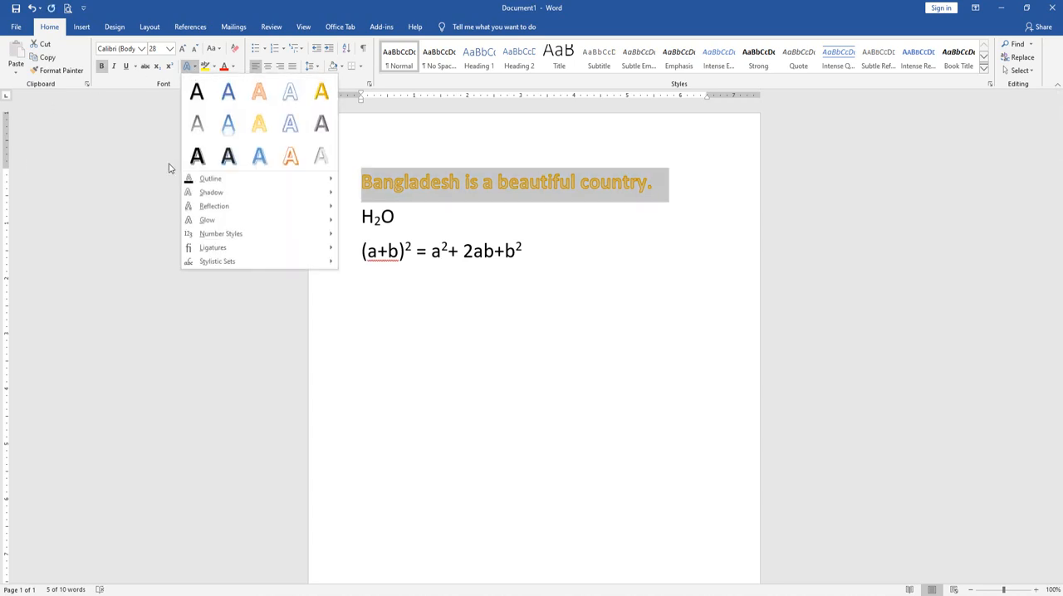
mouse_move(202, 178)
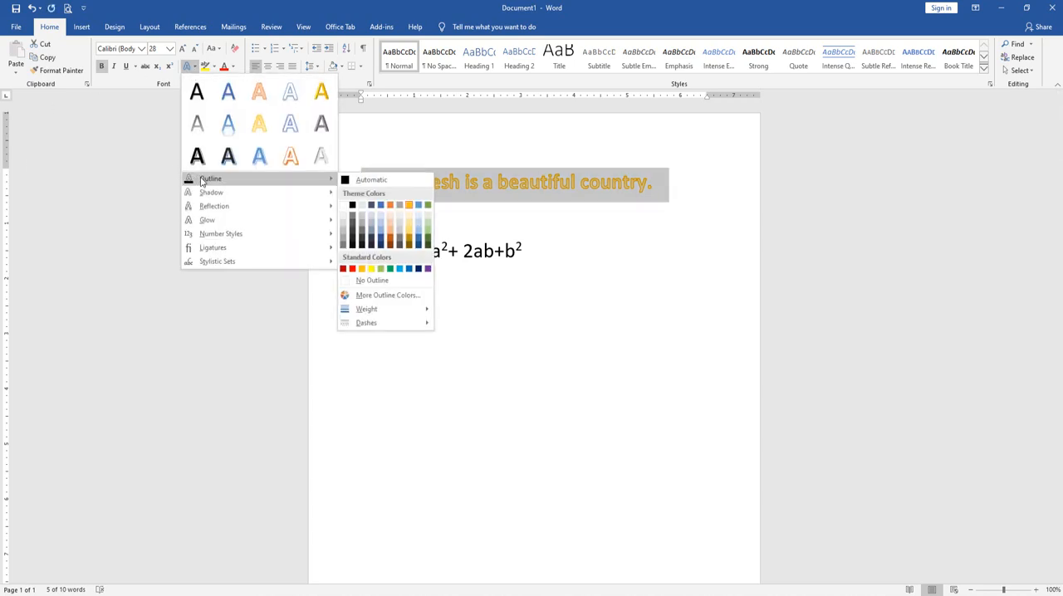
click(353, 206)
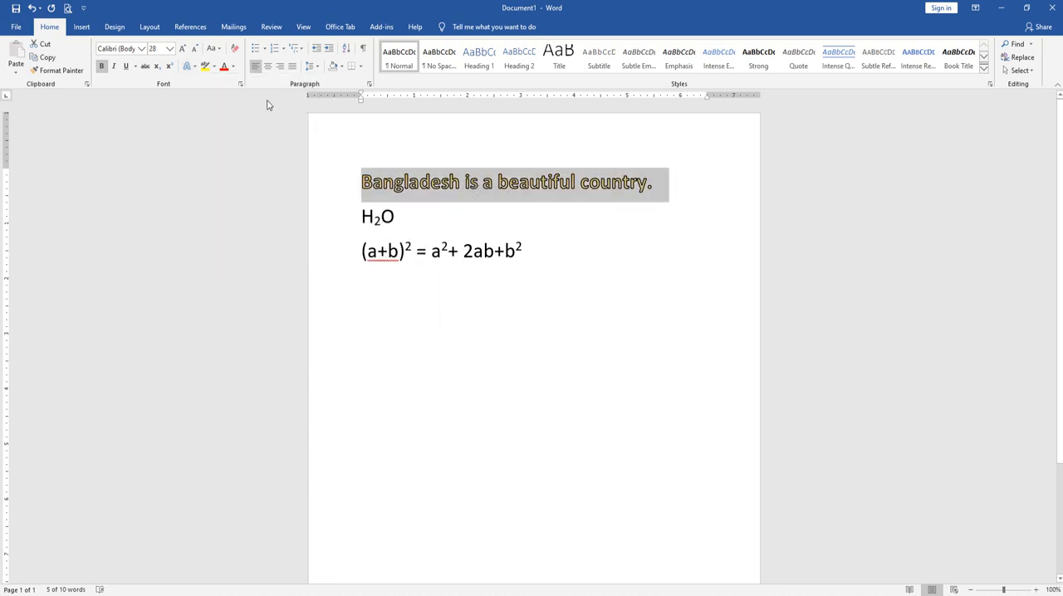
click(193, 66)
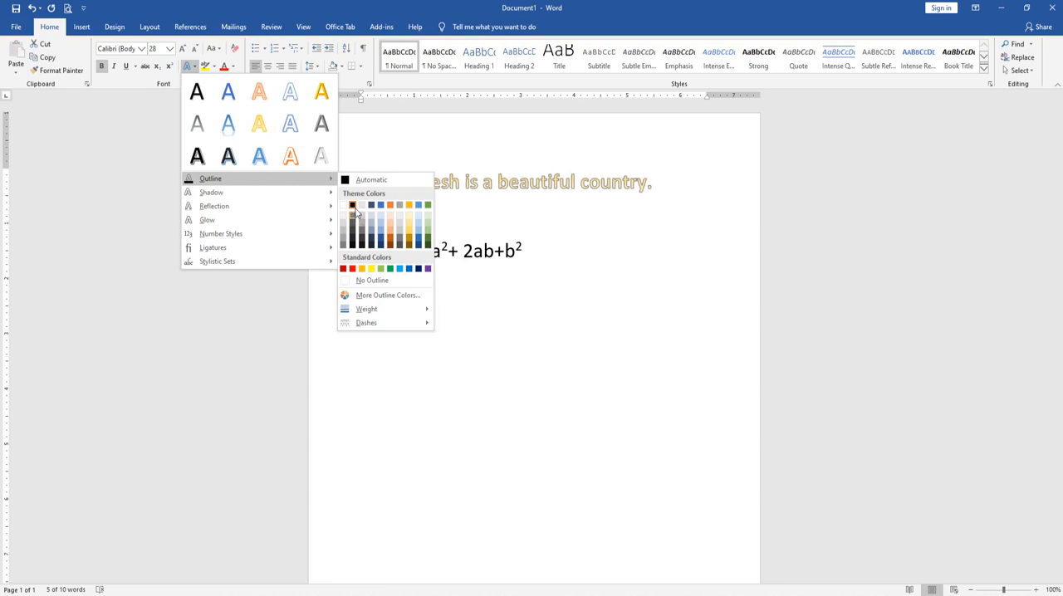
click(353, 237)
Set the text outline weight of the Bangladesh sentence to 2¼ pt
click(193, 67)
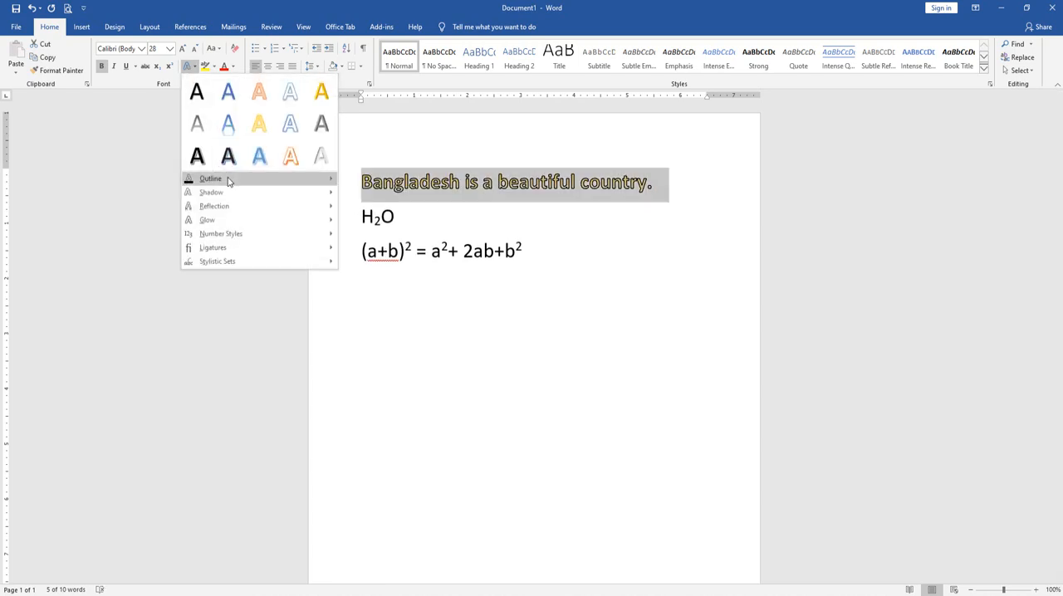
mouse_move(379, 312)
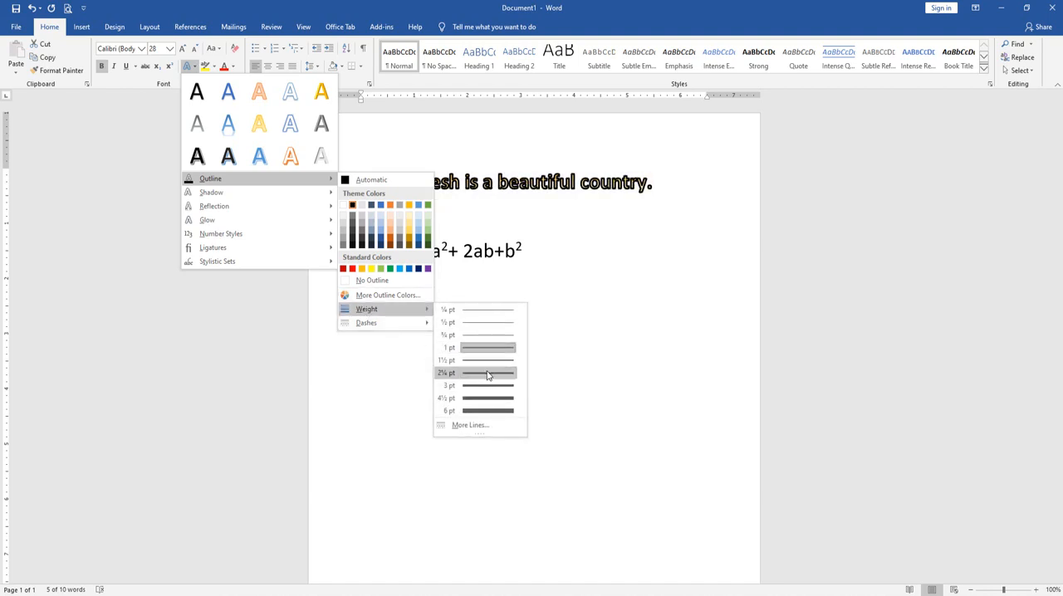
click(487, 373)
Remove the text outline from the Bangladesh sentence
click(190, 67)
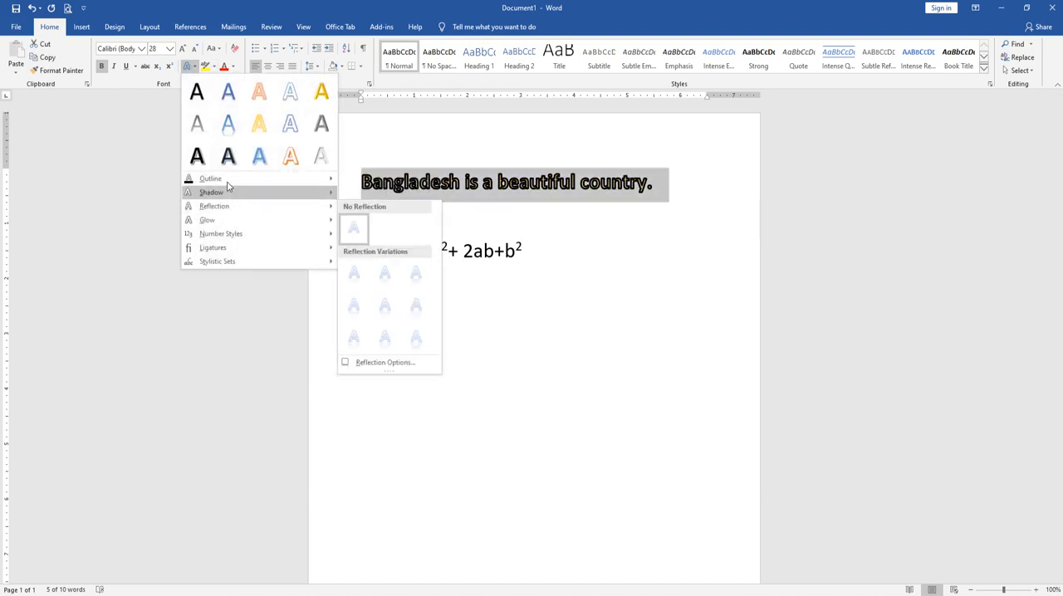
mouse_move(363, 323)
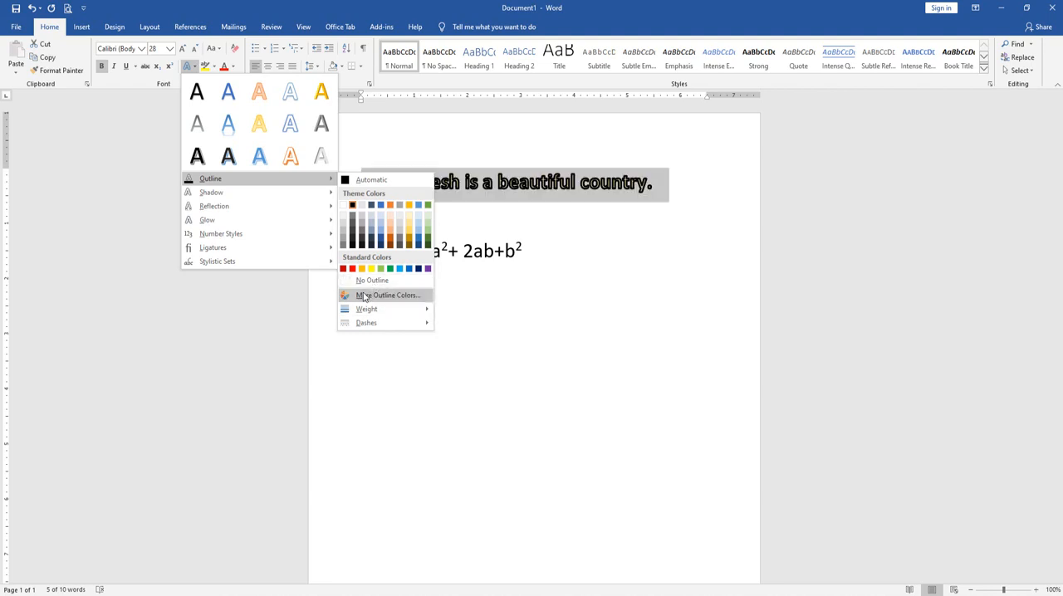
click(373, 281)
Apply the outer shadow "Offset: Bottom Right" to the Bangladesh sentence and deselect the text
click(189, 66)
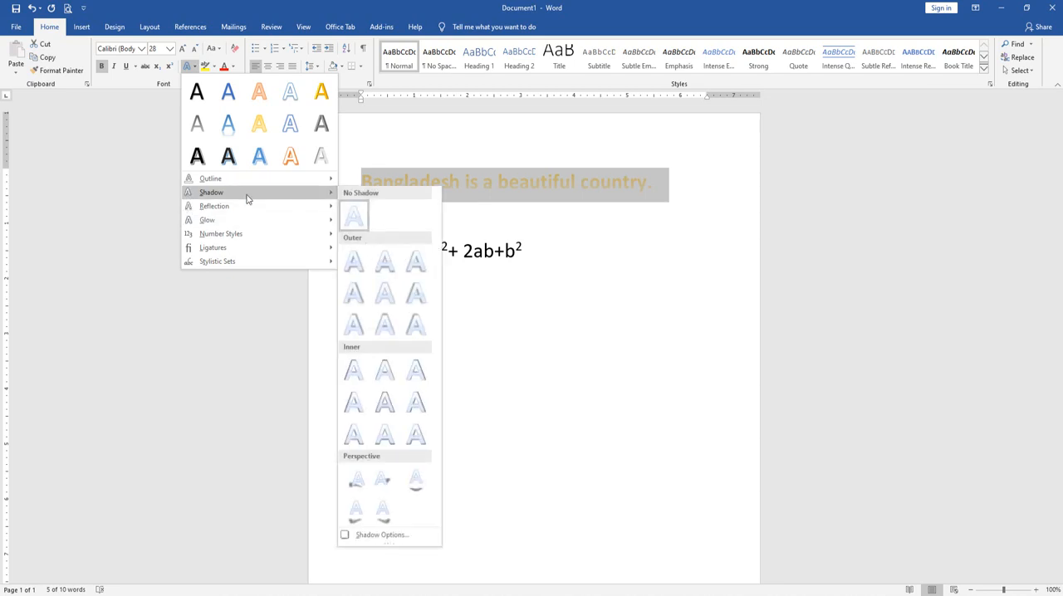
click(357, 264)
drag(368, 181, 600, 198)
click(600, 196)
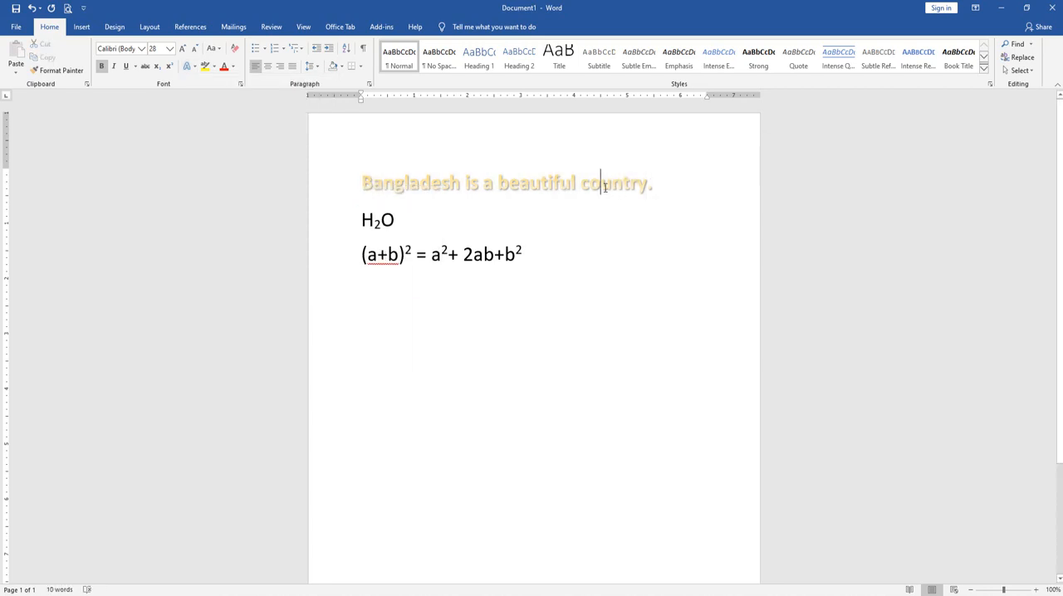
Reselect the Bangladesh sentence and change its outer shadow to "Offset: Right"
drag(357, 188, 775, 192)
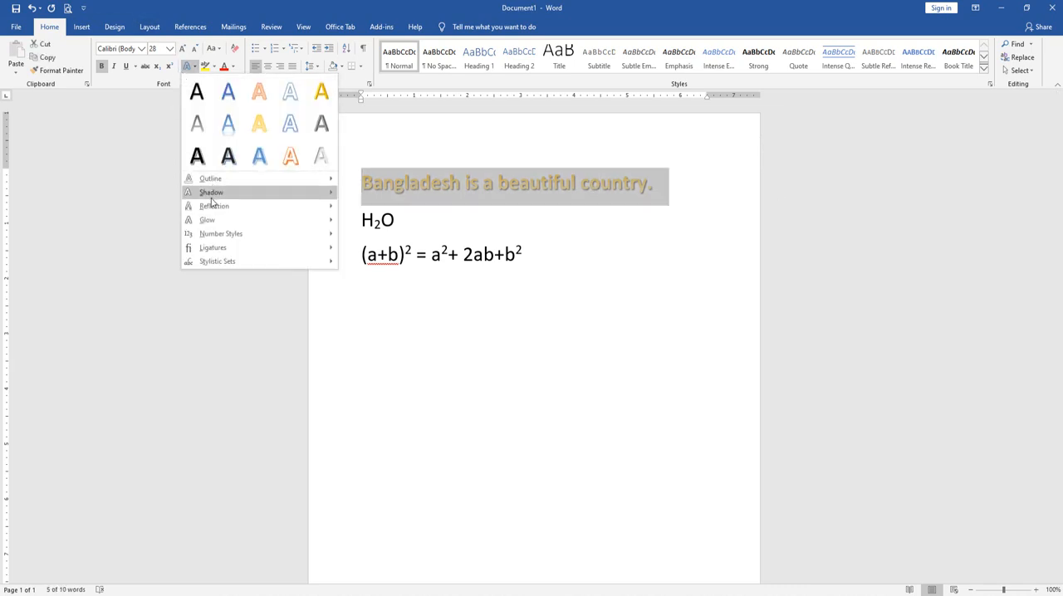
mouse_move(213, 195)
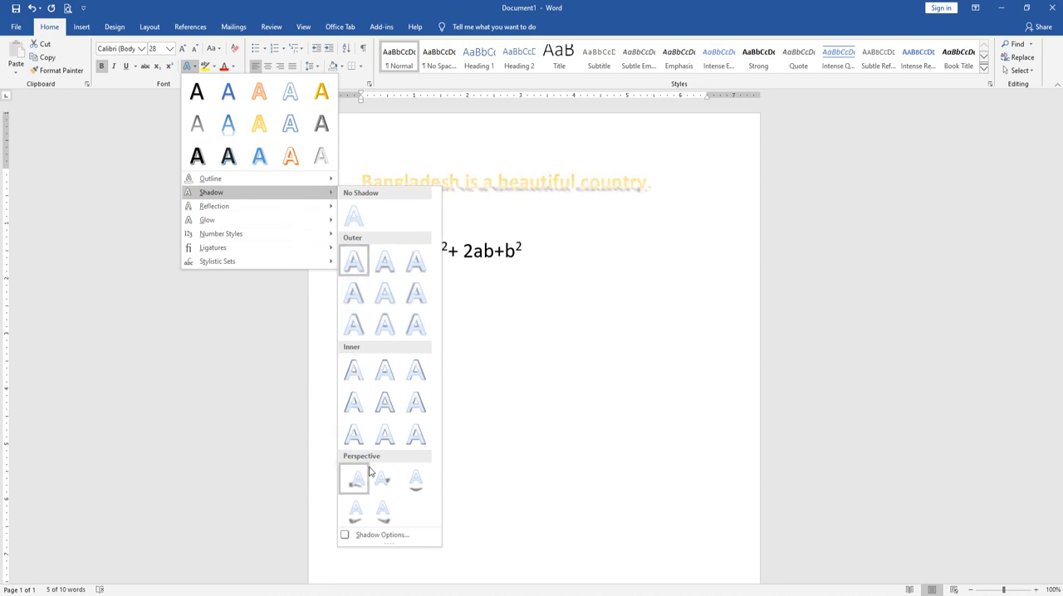
click(355, 306)
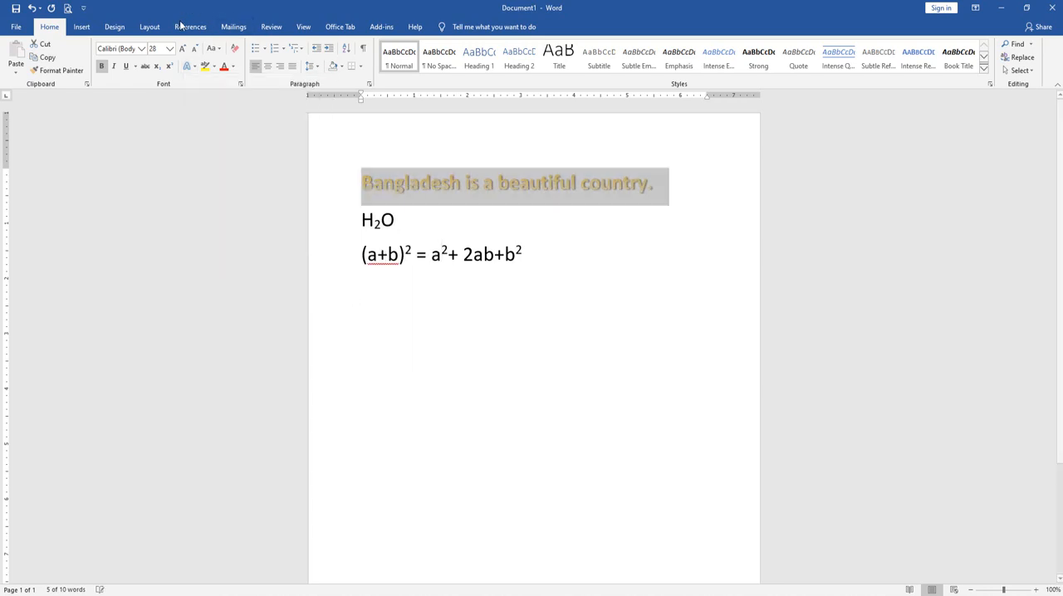
Customize the sentence's shadow with a green color, size 109%, blur 16 pt, angle 359° and distance 0 pt
click(190, 66)
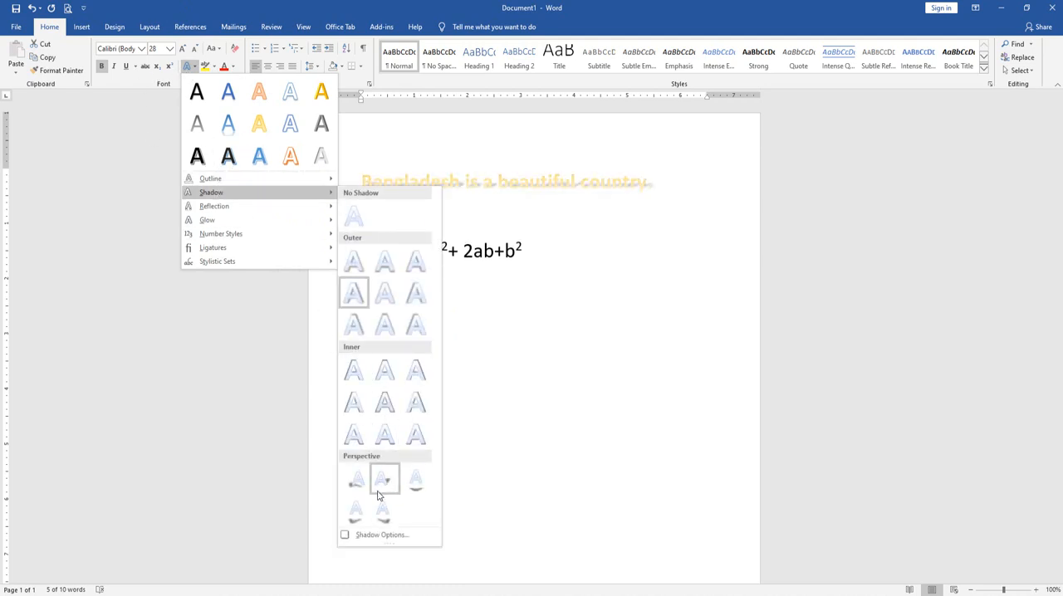
click(374, 536)
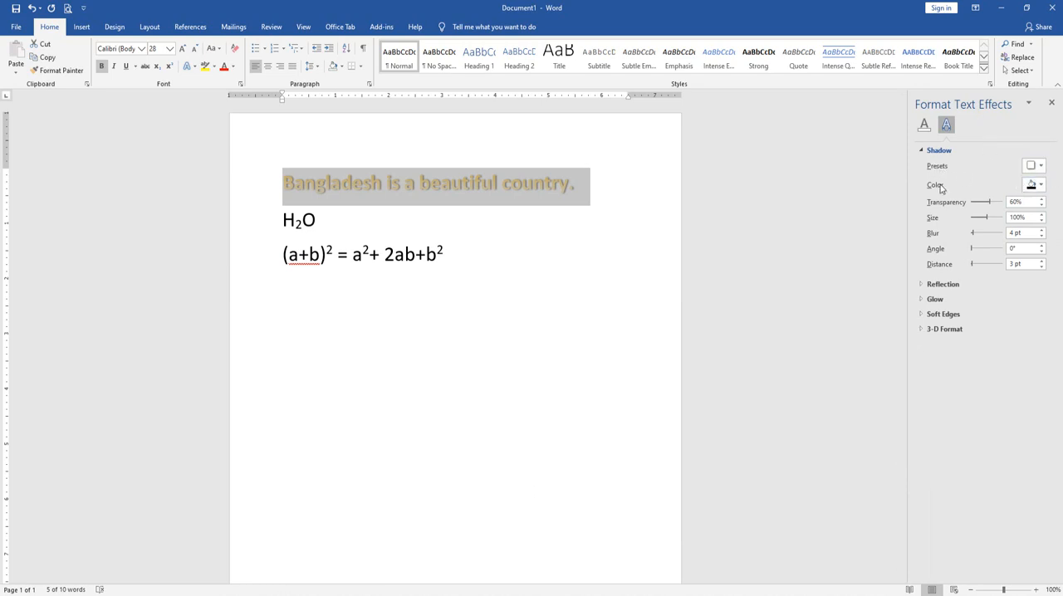
click(1041, 185)
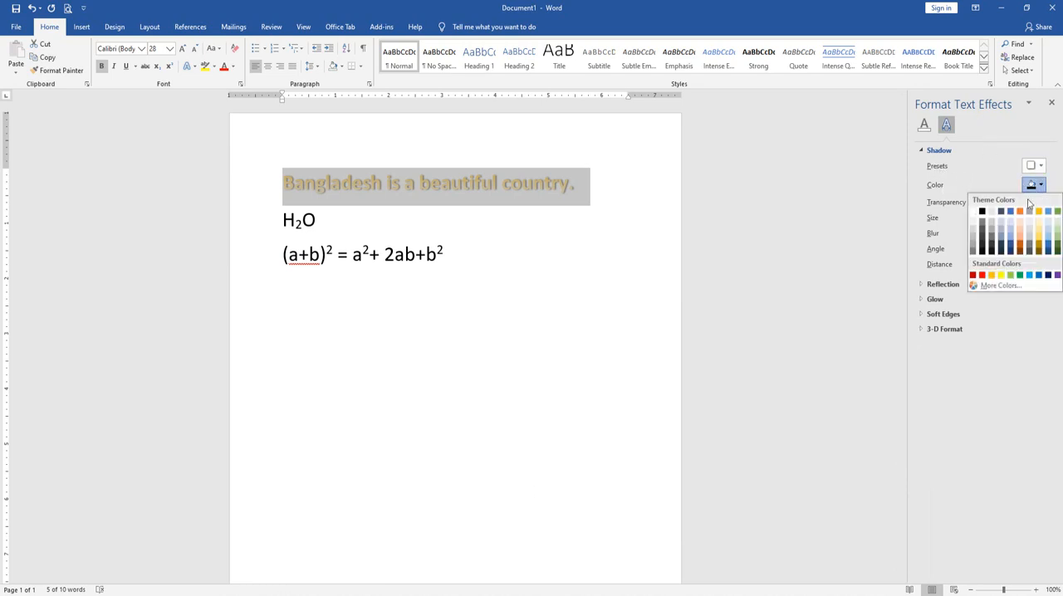
click(1021, 276)
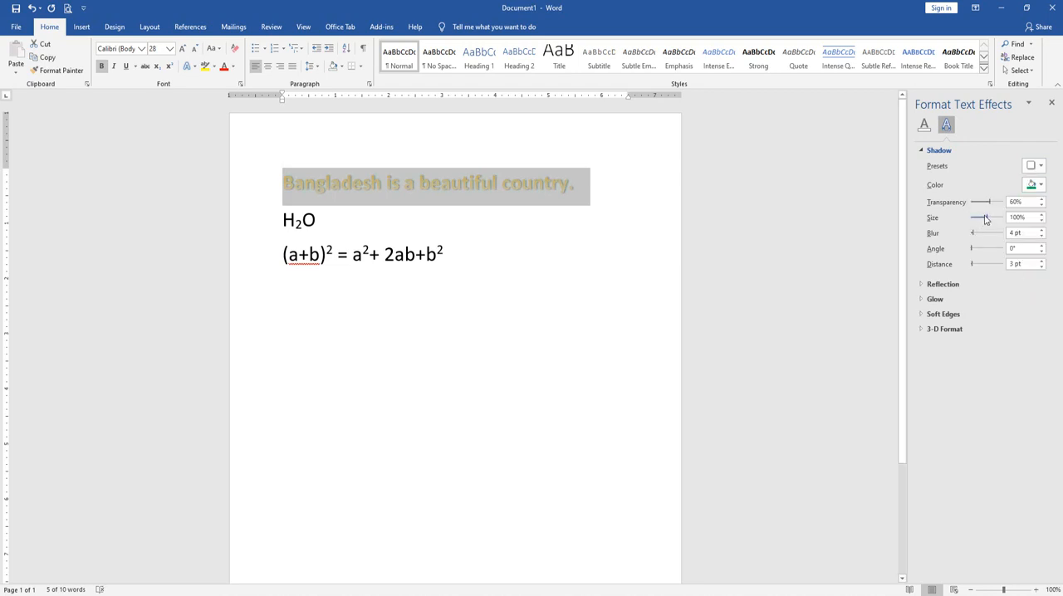
drag(989, 221, 960, 267)
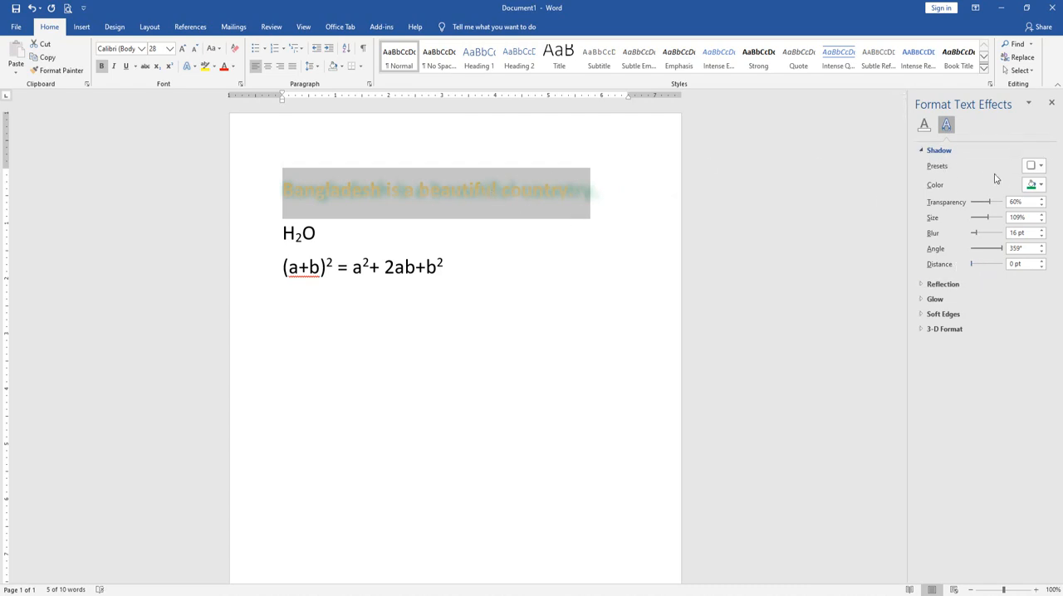
Remove the shadow from the Bangladesh sentence
click(190, 66)
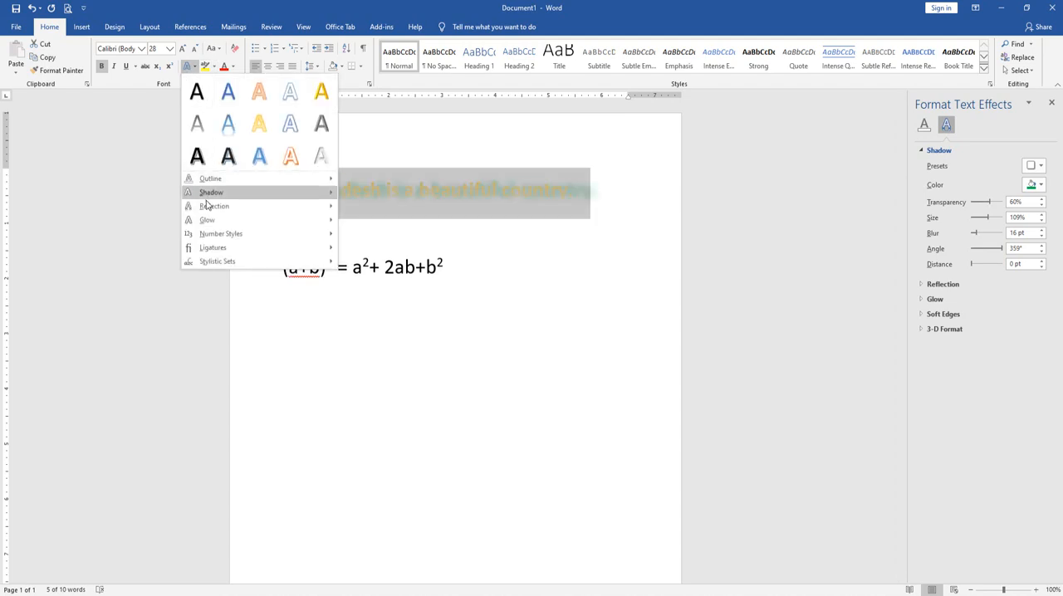
mouse_move(206, 192)
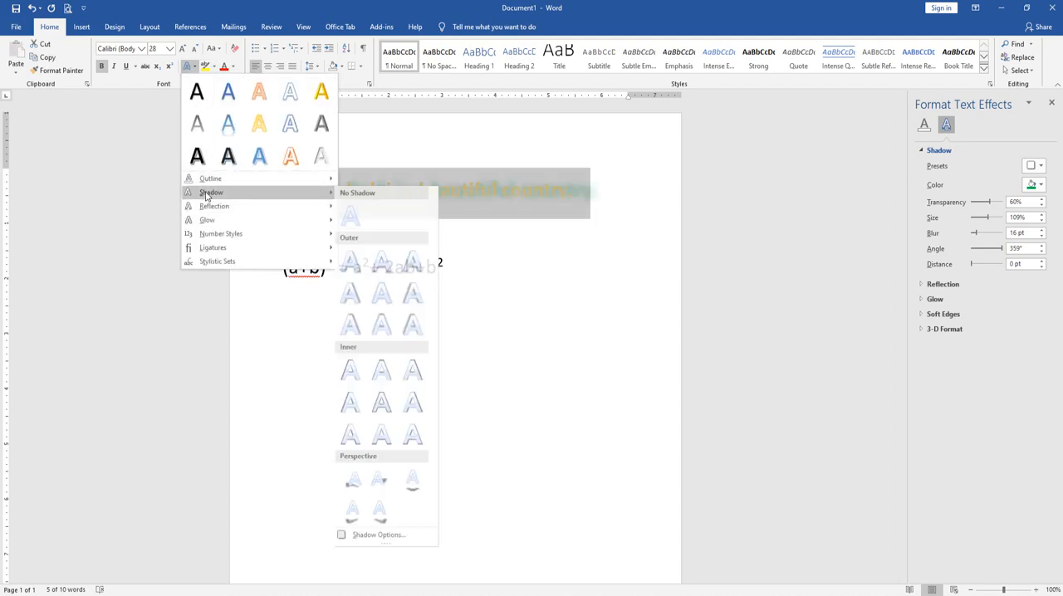
click(350, 220)
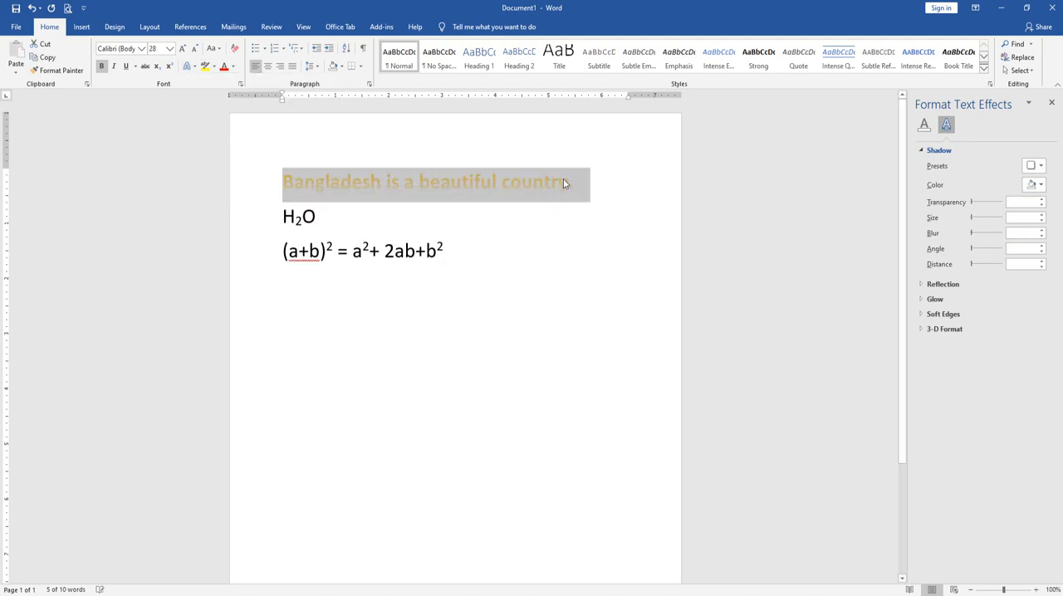
Apply the "Tight Reflection: Touching" effect to the Bangladesh sentence
drag(573, 184, 150, 149)
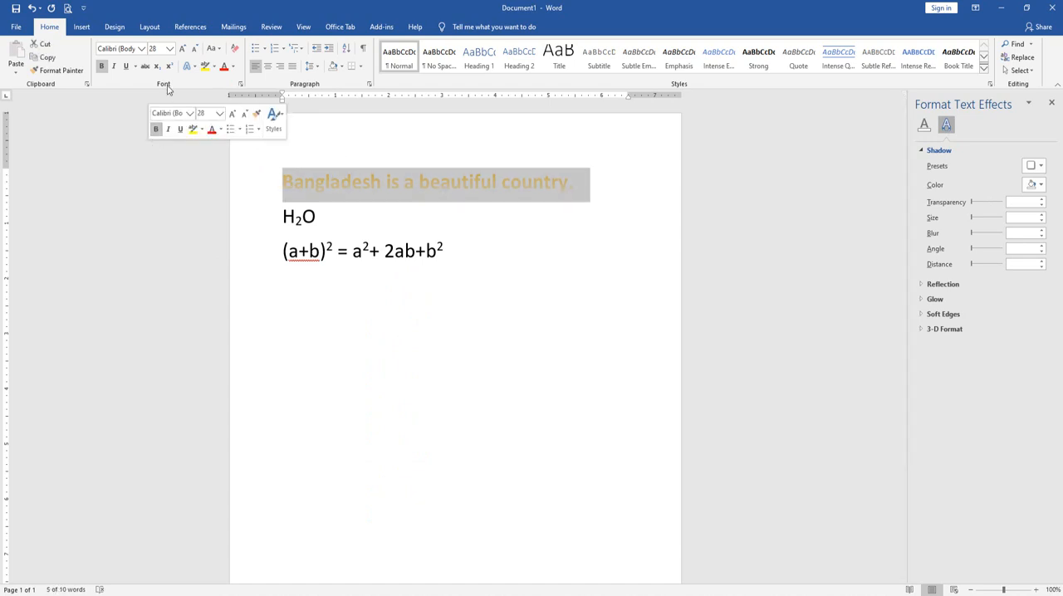
click(187, 67)
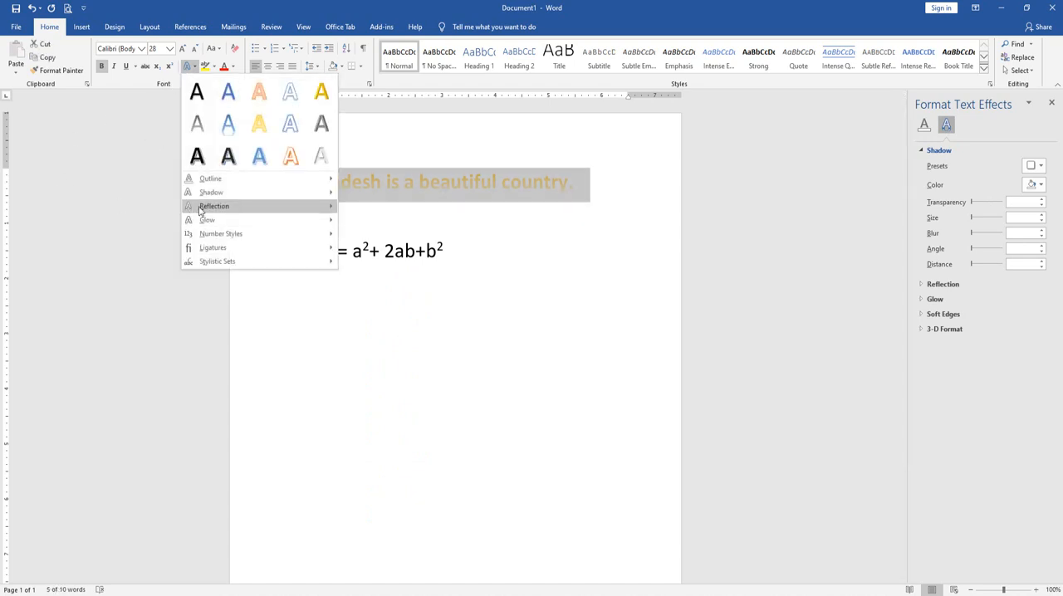
mouse_move(200, 211)
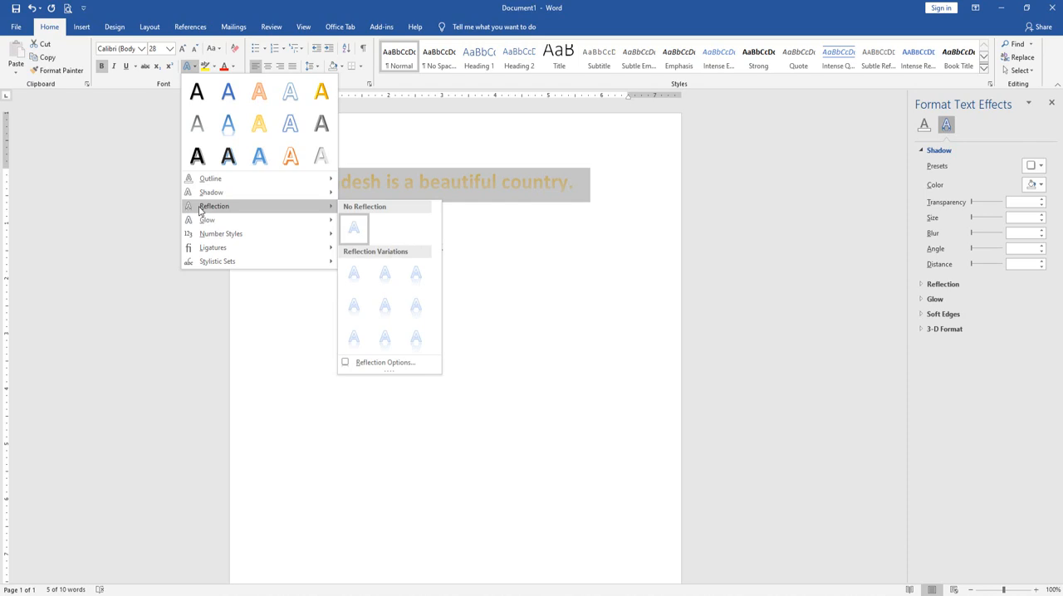
click(354, 277)
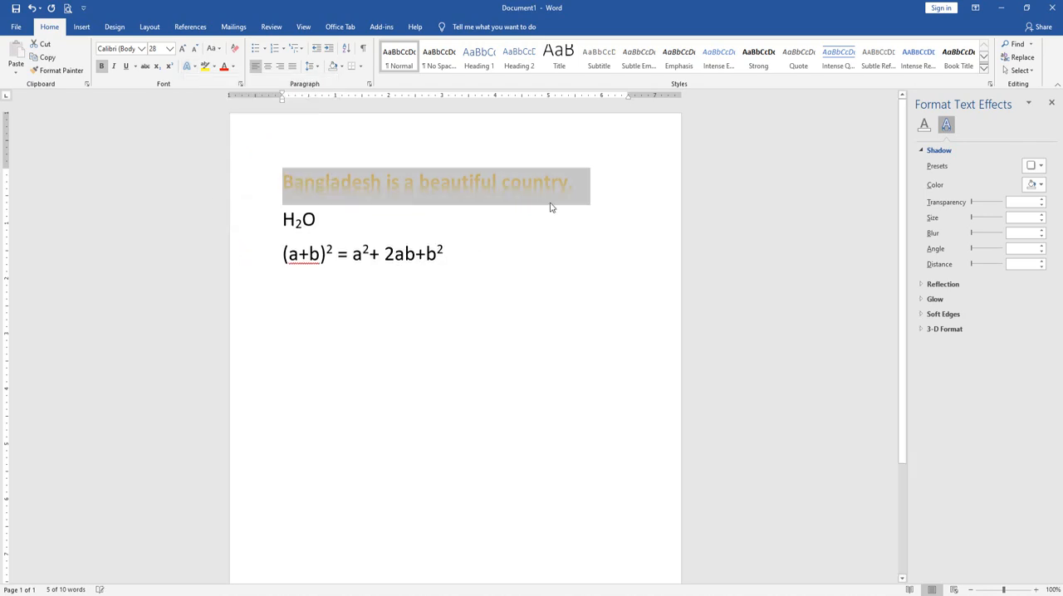
click(551, 204)
Select the whole Bangladesh sentence and enlarge its font size to 72
click(255, 182)
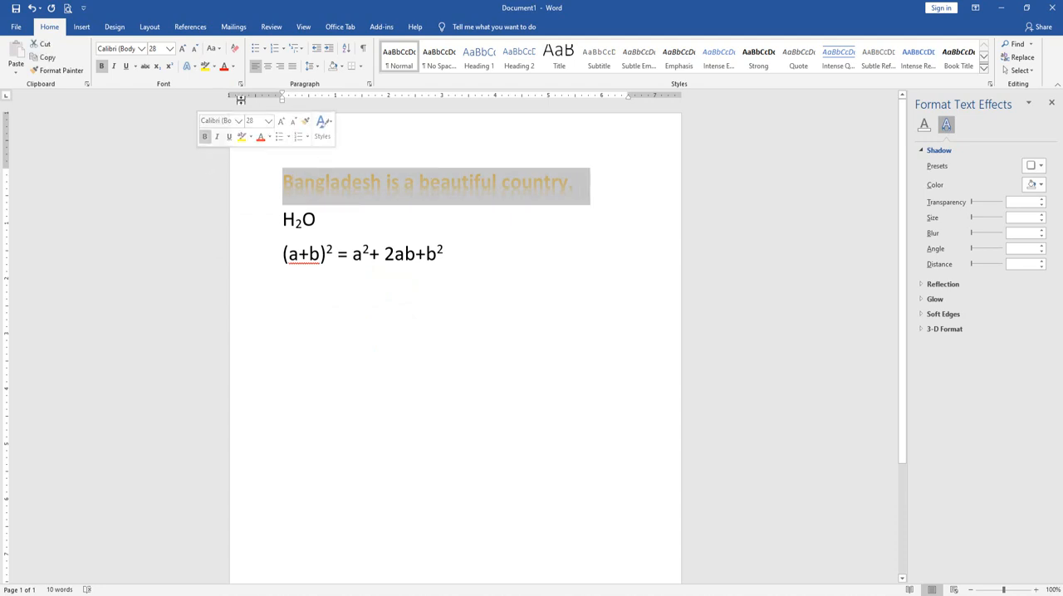
click(183, 48)
click(183, 48)
click(183, 49)
click(393, 283)
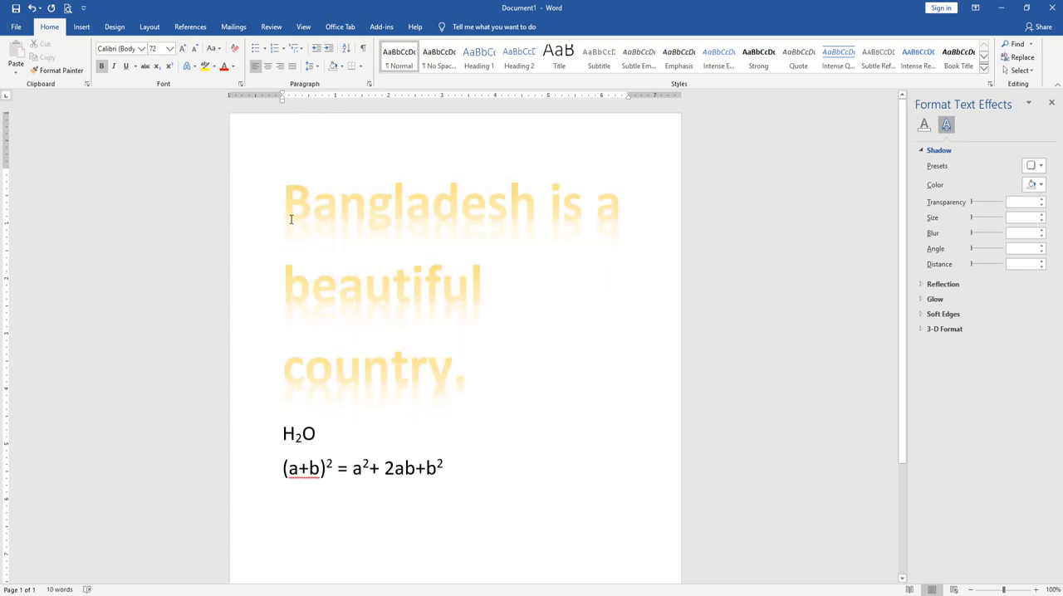
Customize the enlarged sentence's reflection with transparency 45%, size 38%, blur 0 pt and distance 0 pt
drag(303, 209, 481, 360)
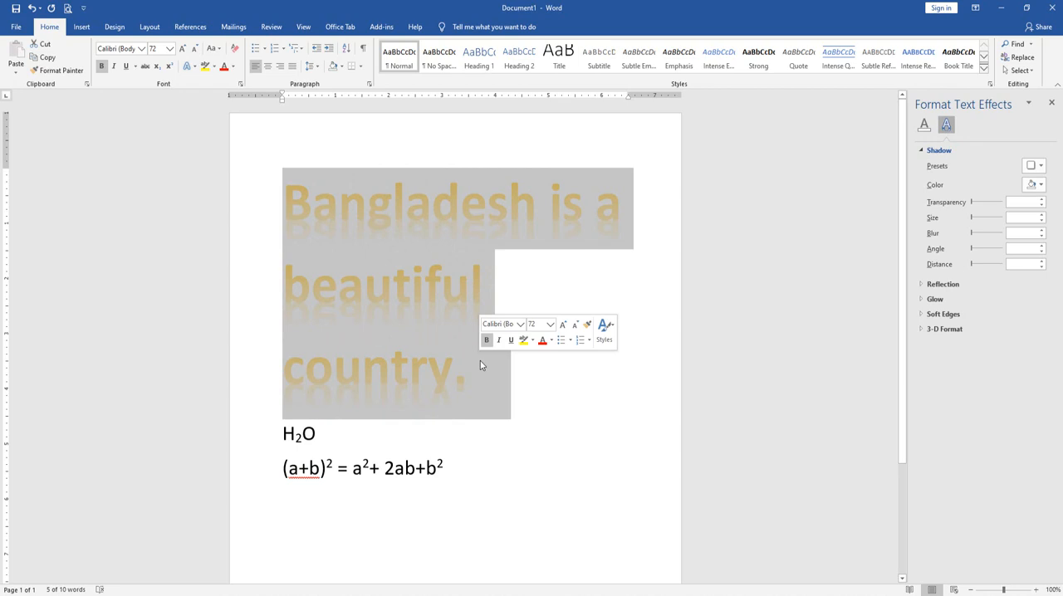
click(341, 215)
drag(341, 215, 534, 351)
click(190, 70)
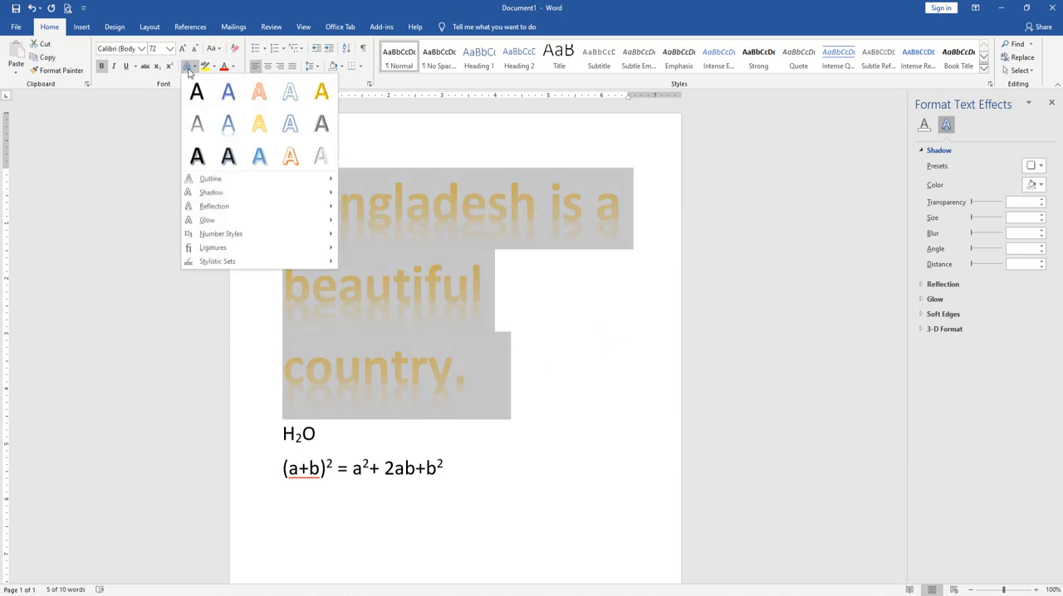
mouse_move(214, 208)
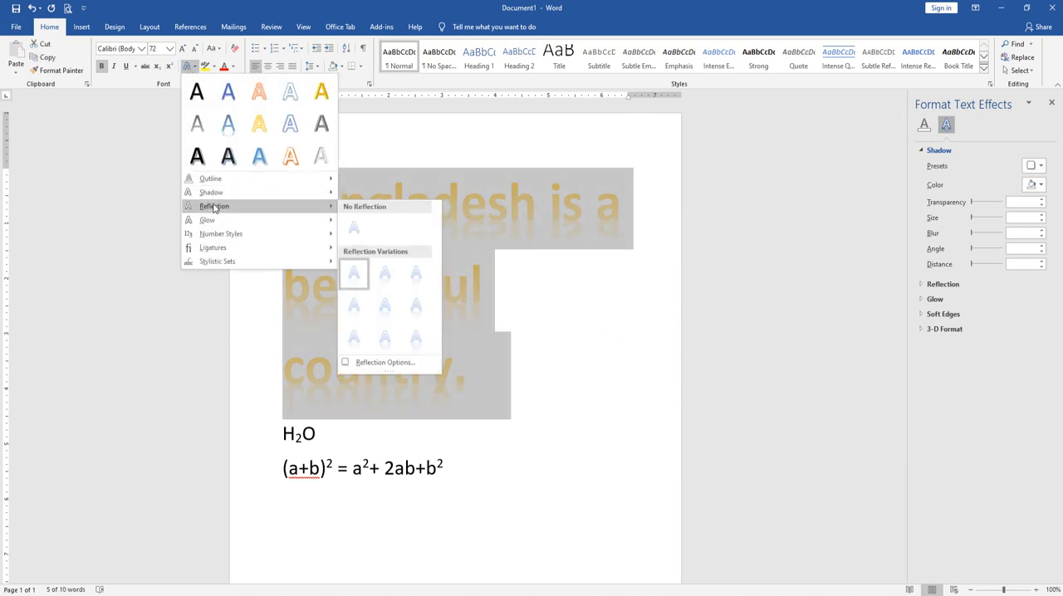
click(385, 362)
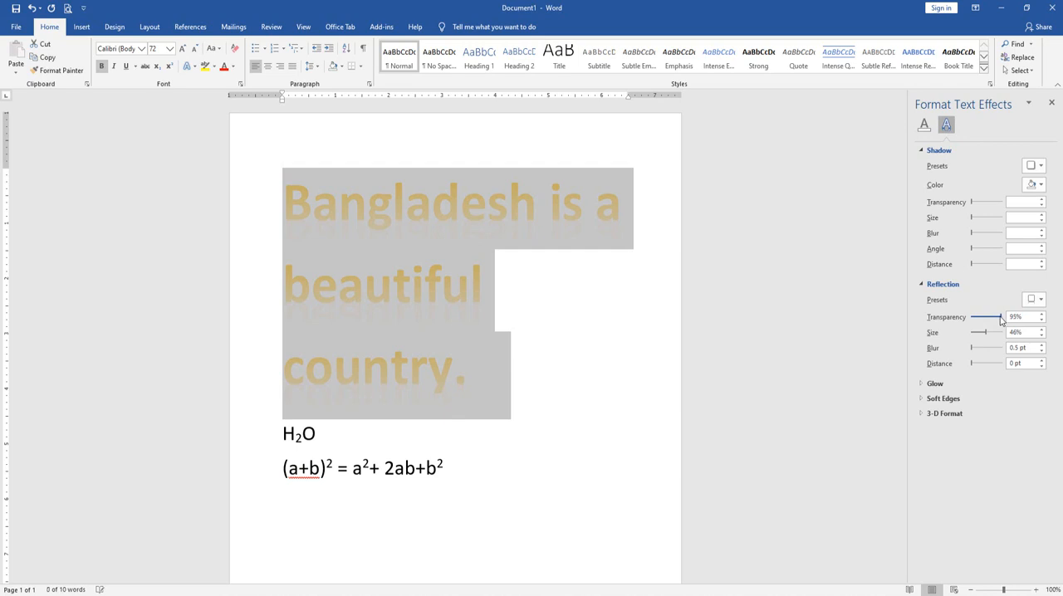
drag(992, 320, 973, 366)
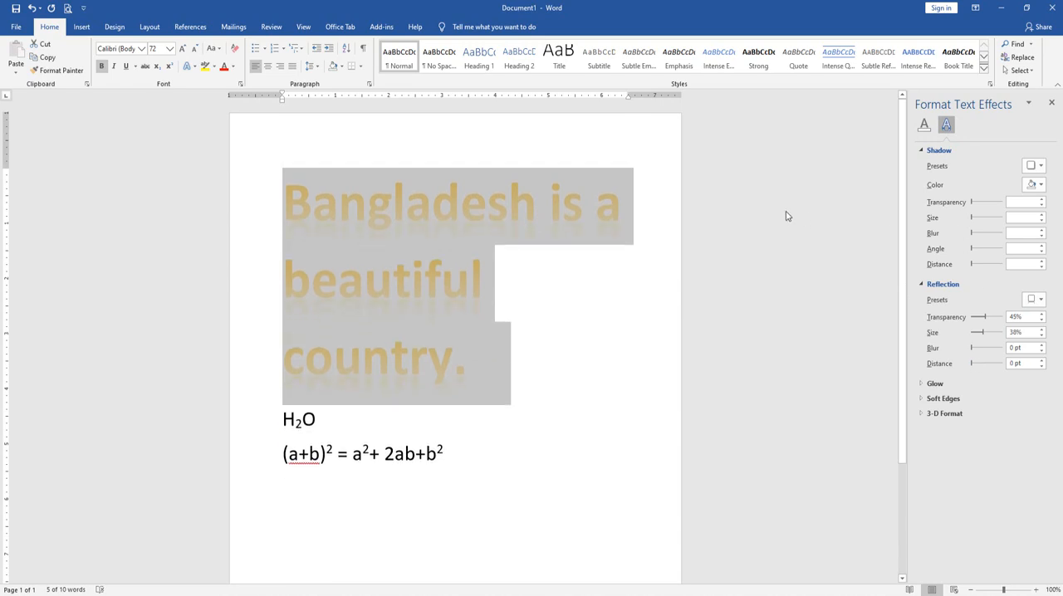
Reduce the Bangladesh sentence's font size to 28 and apply the blue 11 pt glow variation
click(196, 48)
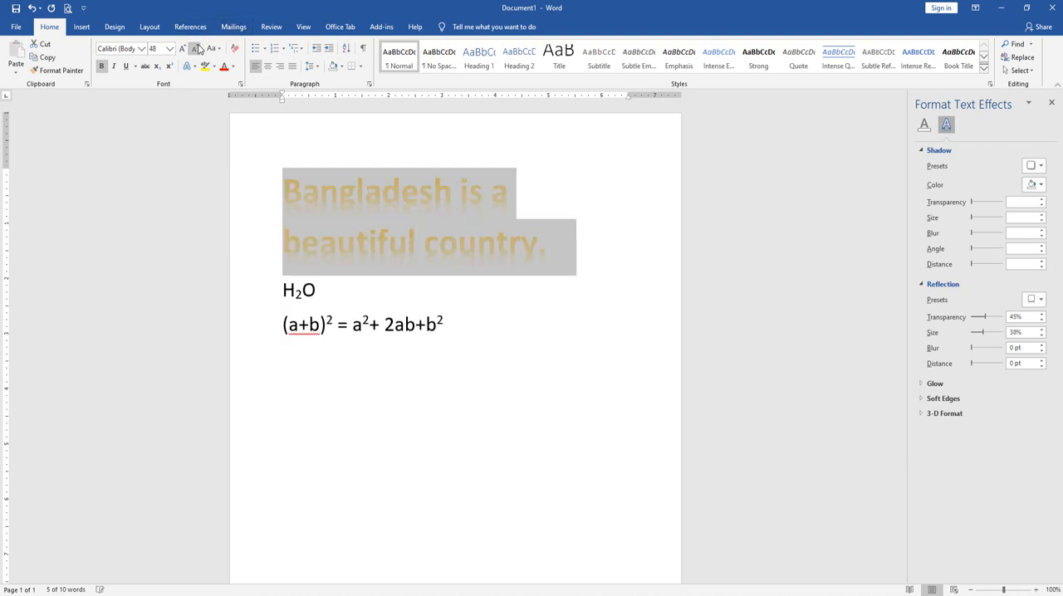
click(195, 48)
click(195, 48)
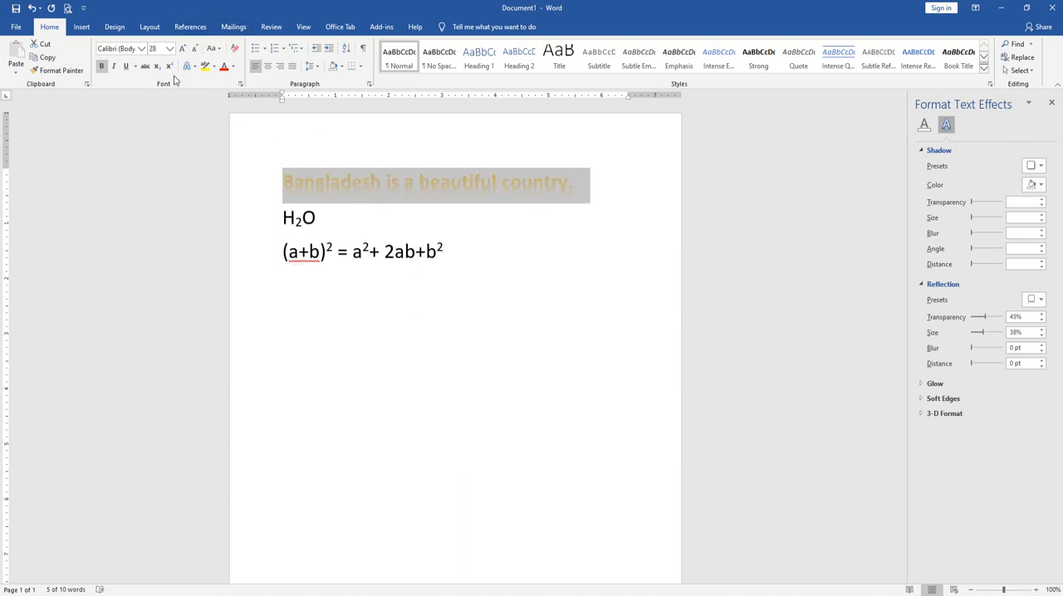
click(188, 65)
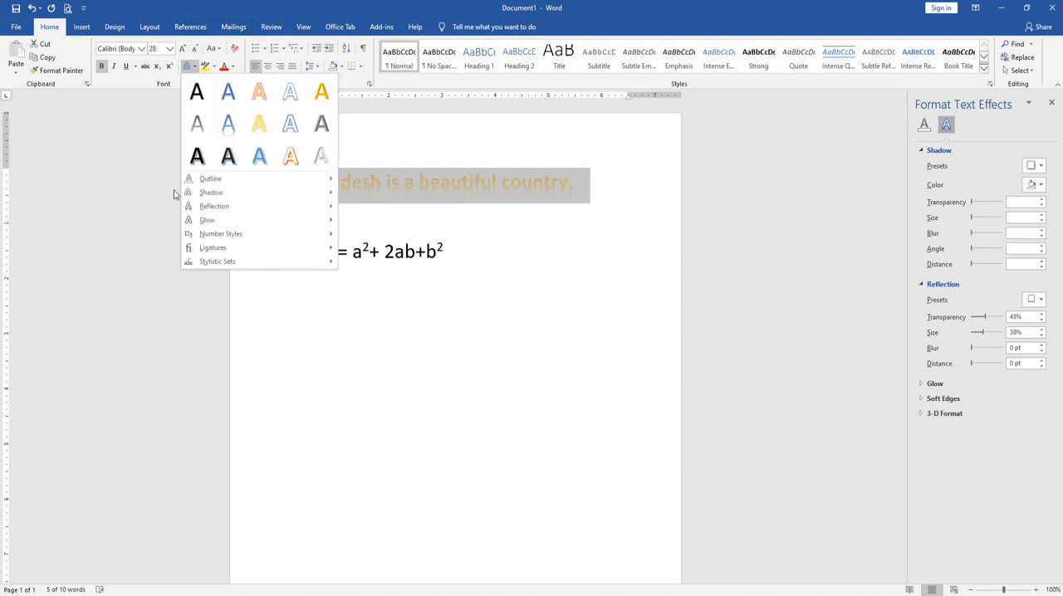
mouse_move(212, 223)
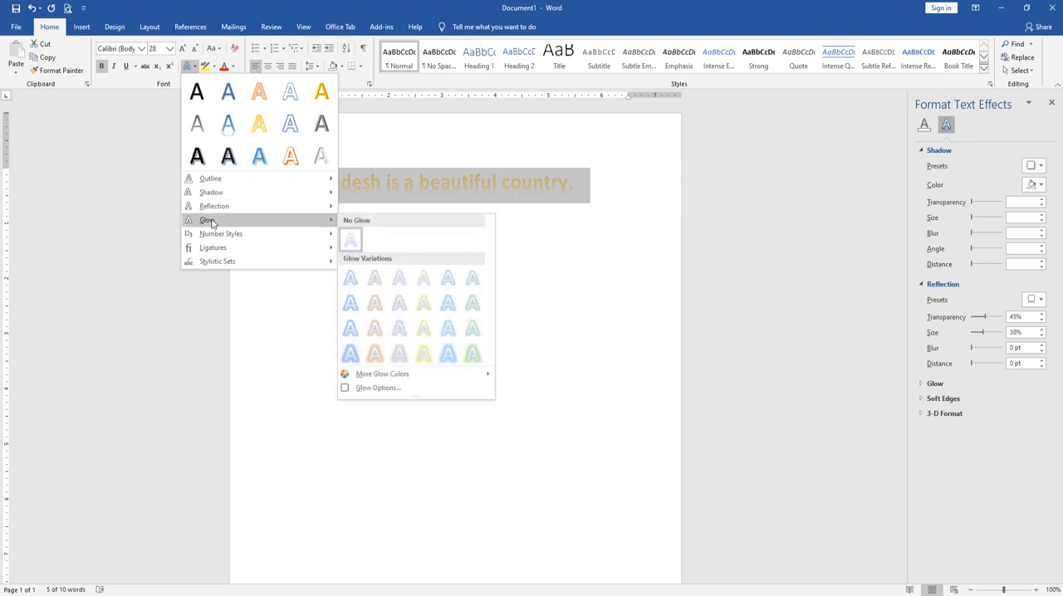
click(355, 331)
click(430, 185)
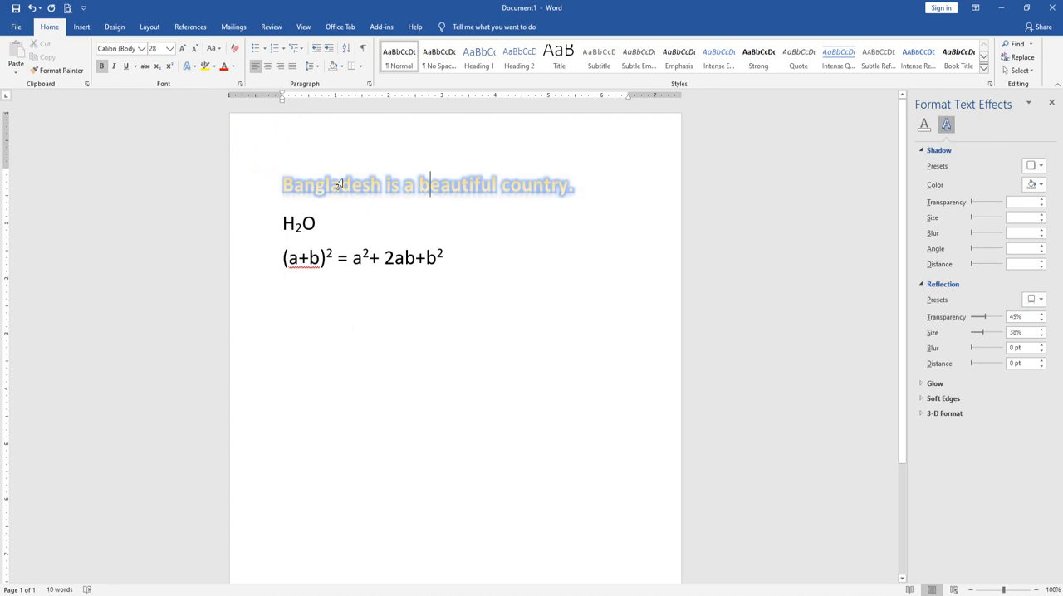
Change the Bangladesh sentence's glow color to the standard Blue
triple_click(339, 184)
click(189, 66)
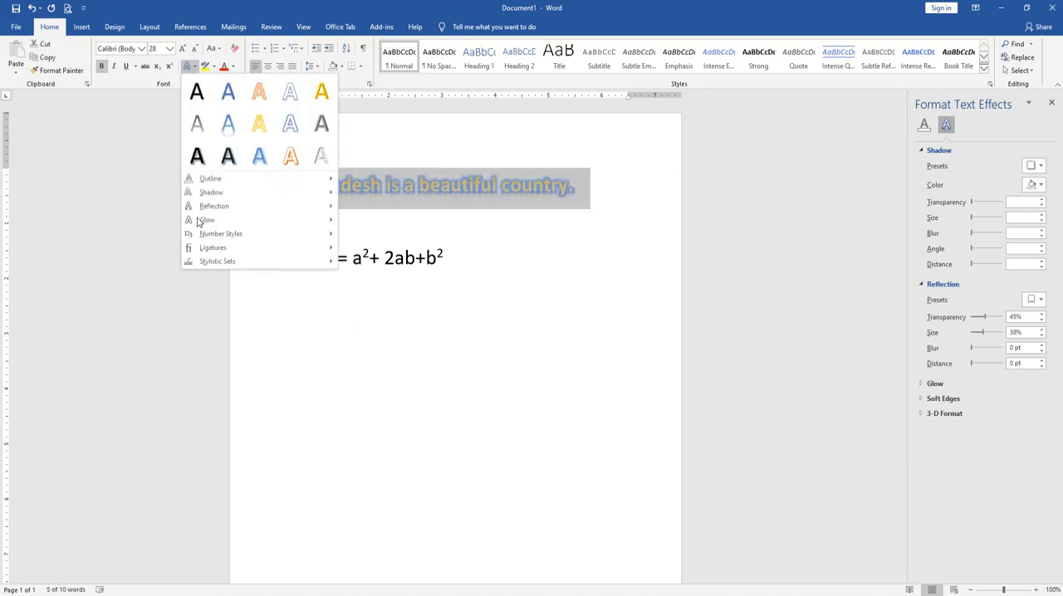
mouse_move(201, 221)
mouse_move(371, 380)
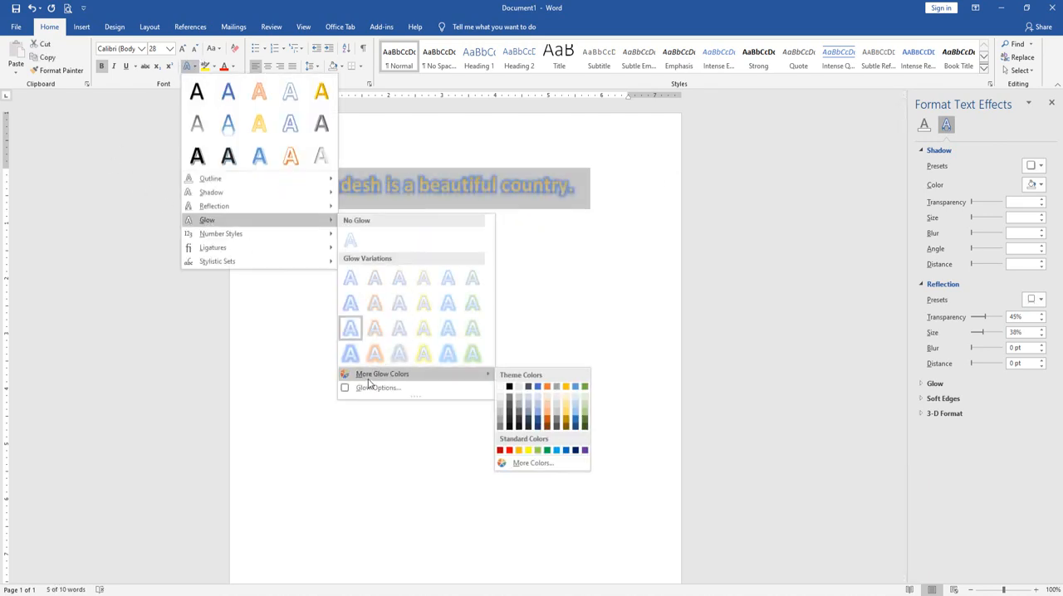
click(569, 451)
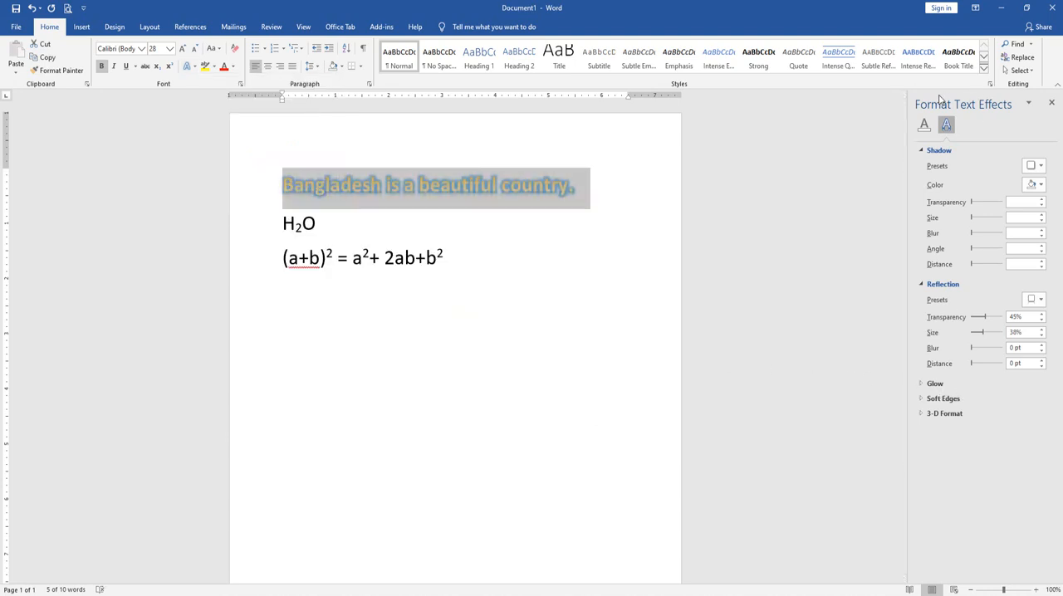
Apply the 18 pt gold glow preset to the sentence, then customize it to black, size 50 pt and transparency 24%
click(935, 385)
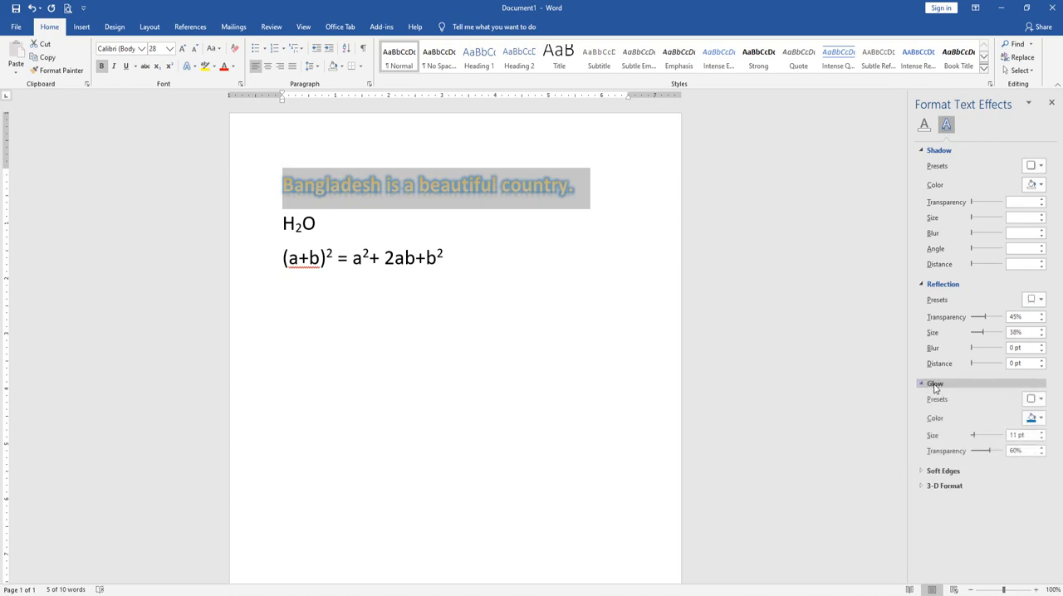
click(1037, 405)
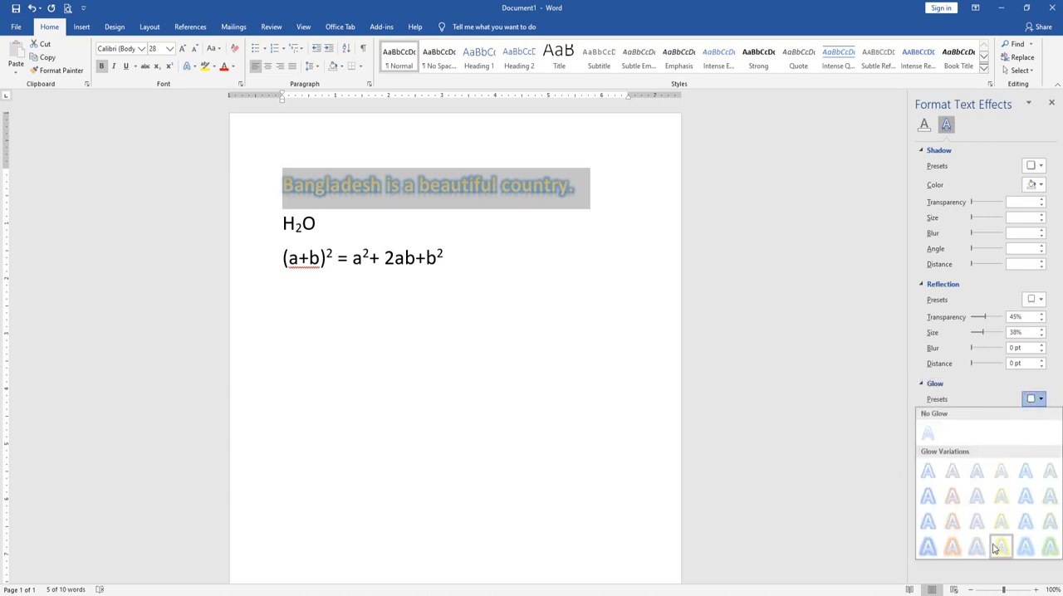
click(998, 546)
click(1034, 417)
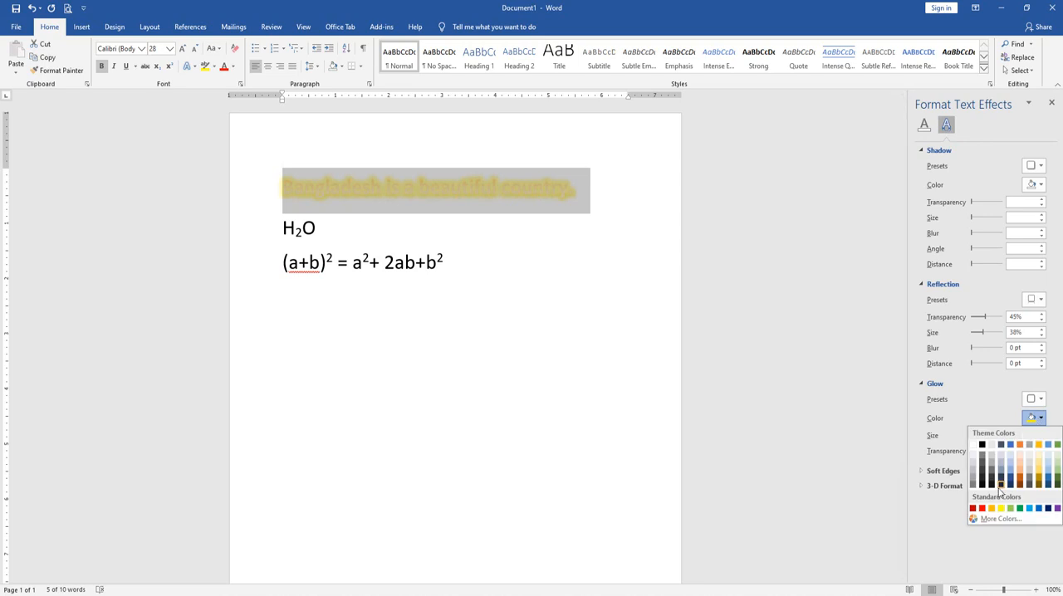
click(983, 447)
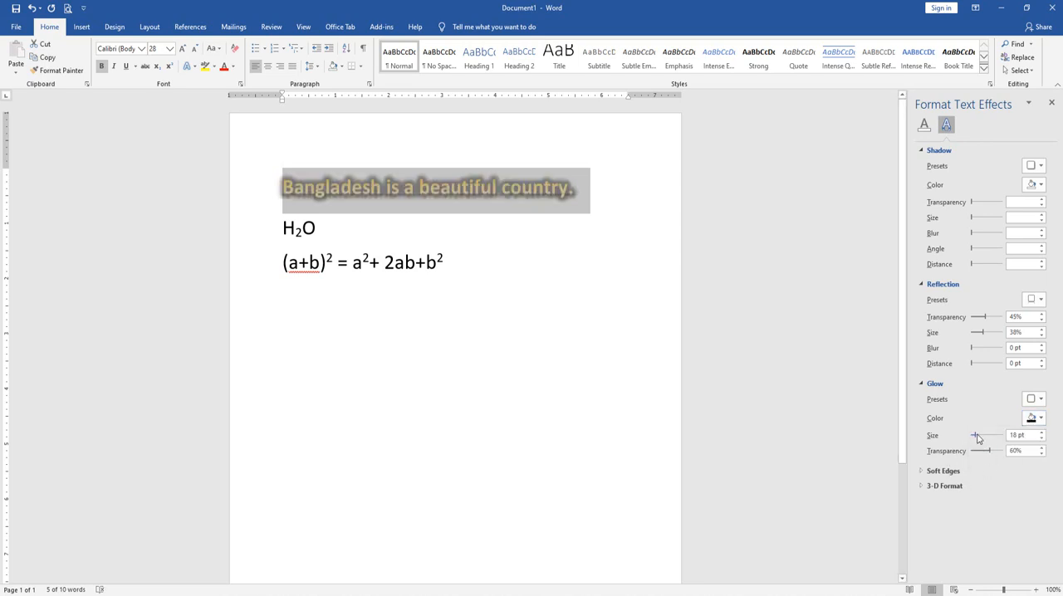
mouse_move(978, 439)
mouse_down()
mouse_move(996, 453)
mouse_move(979, 455)
mouse_up()
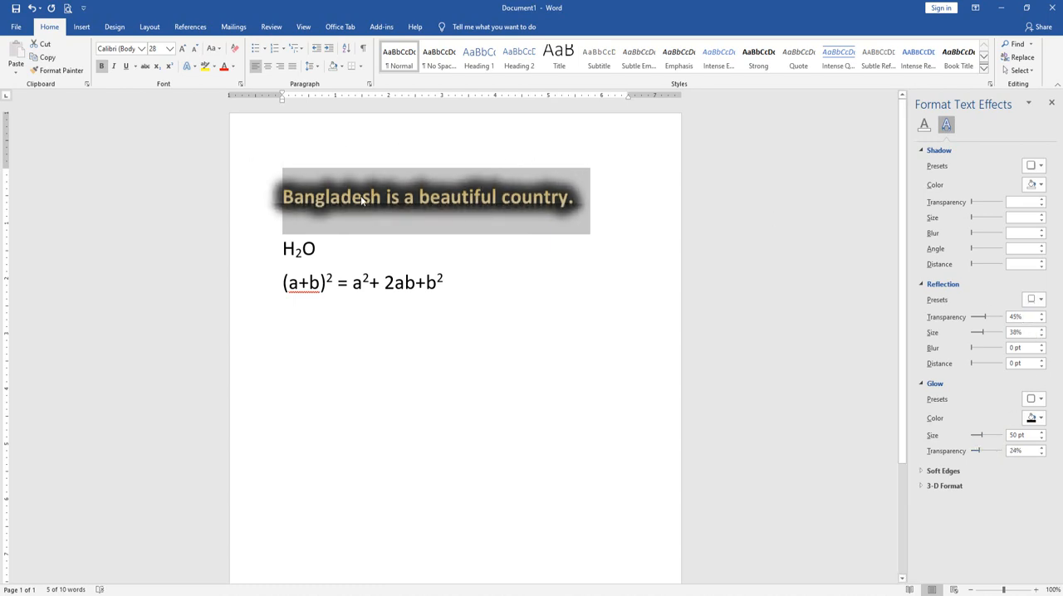
click(1051, 103)
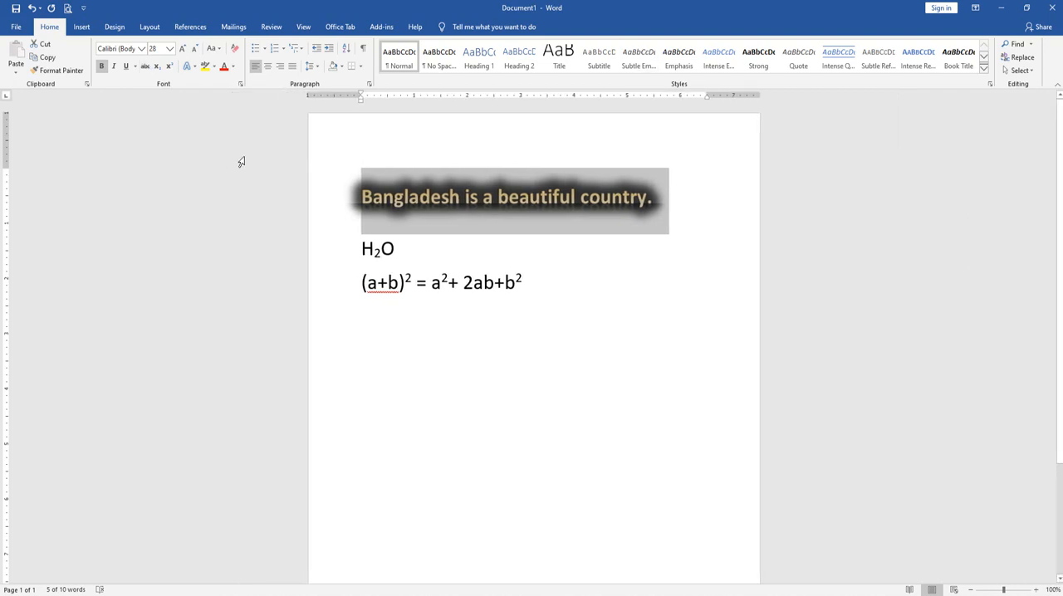
Remove both the glow and the reflection from the Bangladesh sentence
click(188, 65)
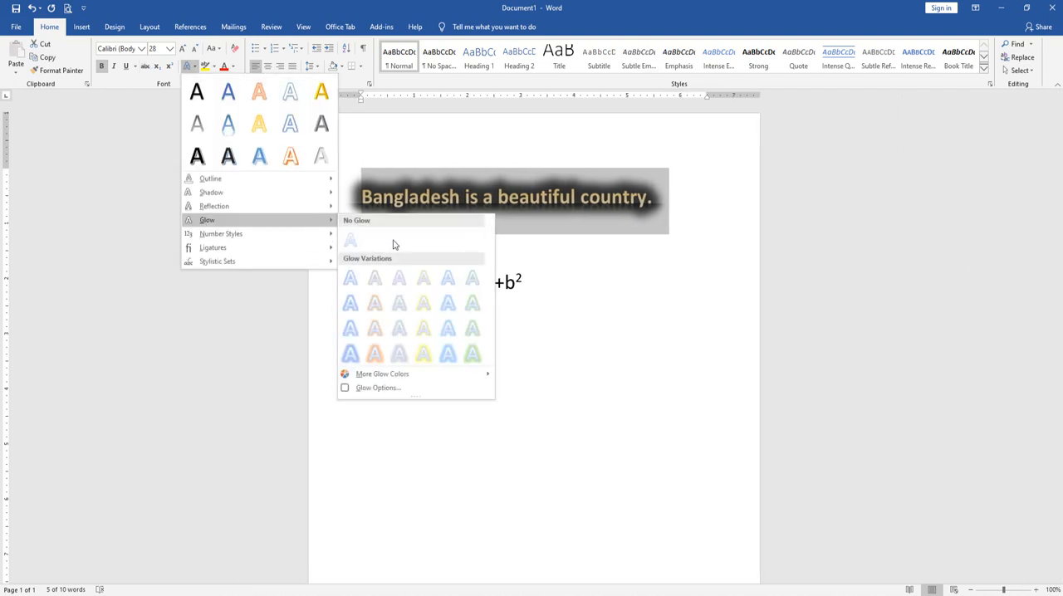
click(350, 240)
click(188, 65)
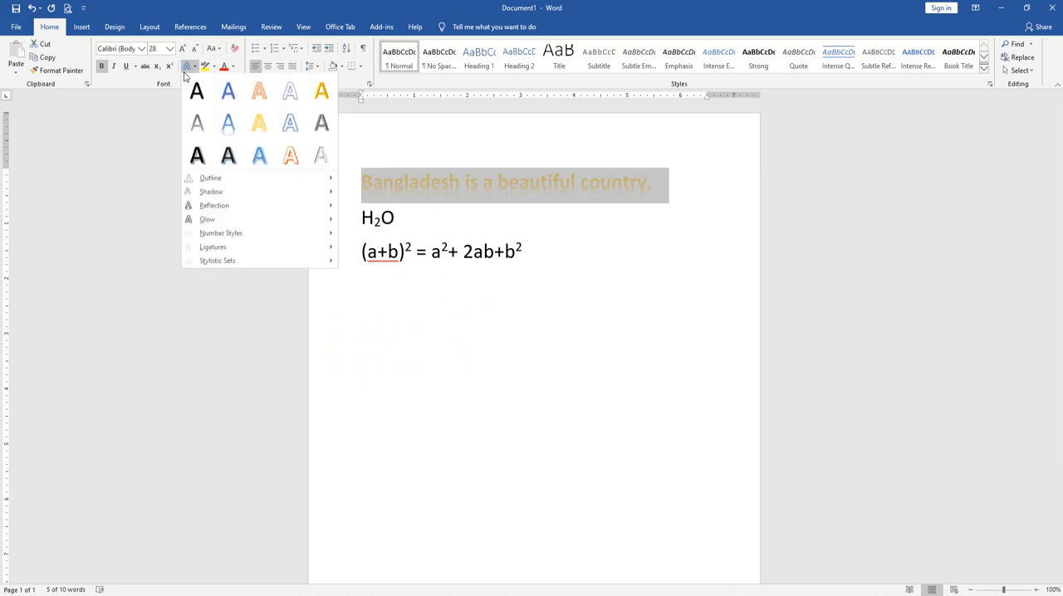
mouse_move(249, 206)
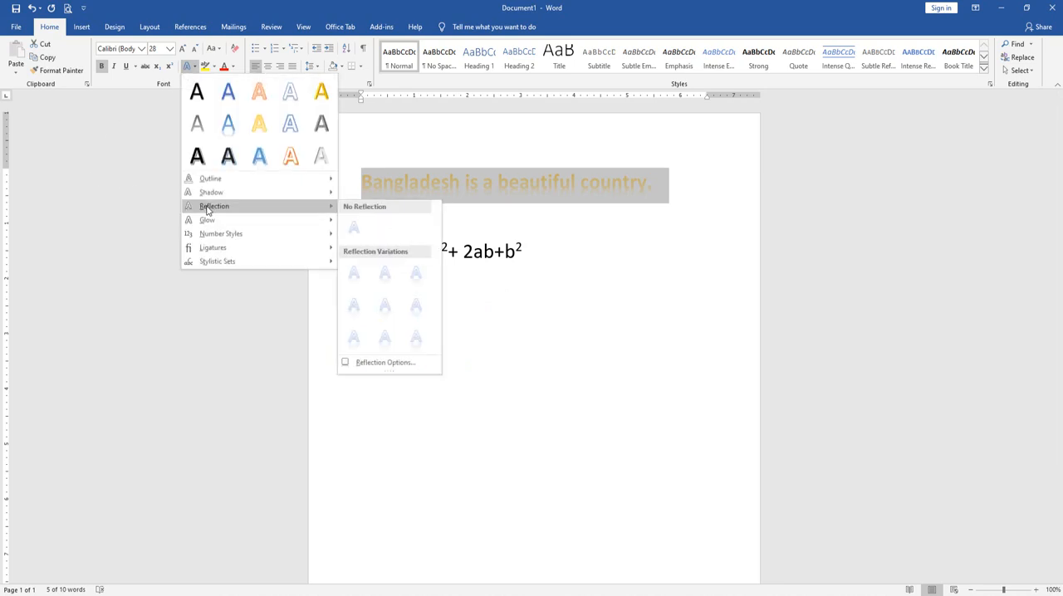
click(358, 239)
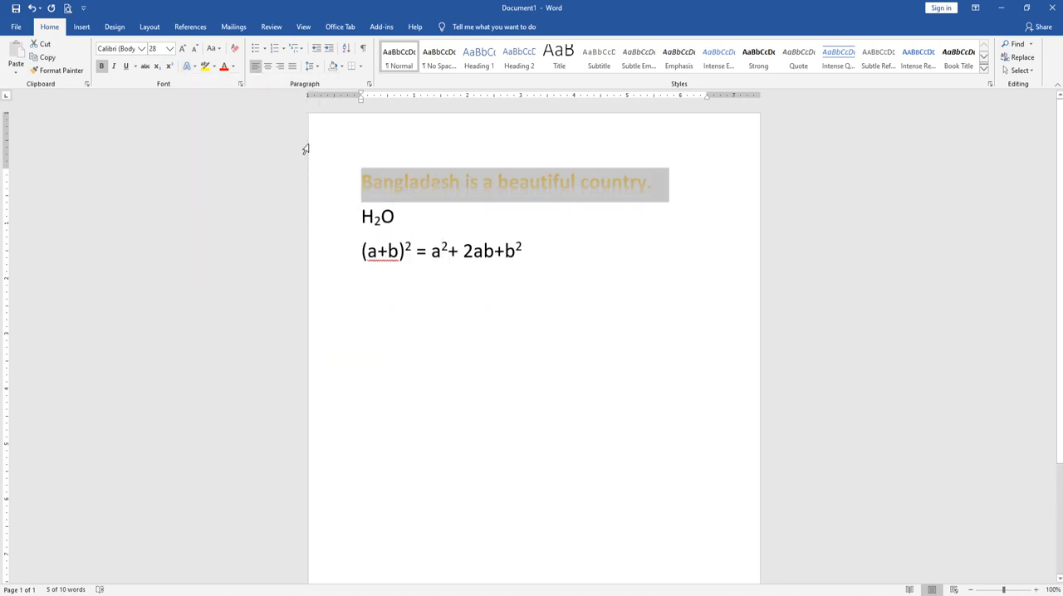
click(407, 185)
Set the whole Bangladesh sentence's font color to the black theme color
triple_click(513, 173)
click(234, 70)
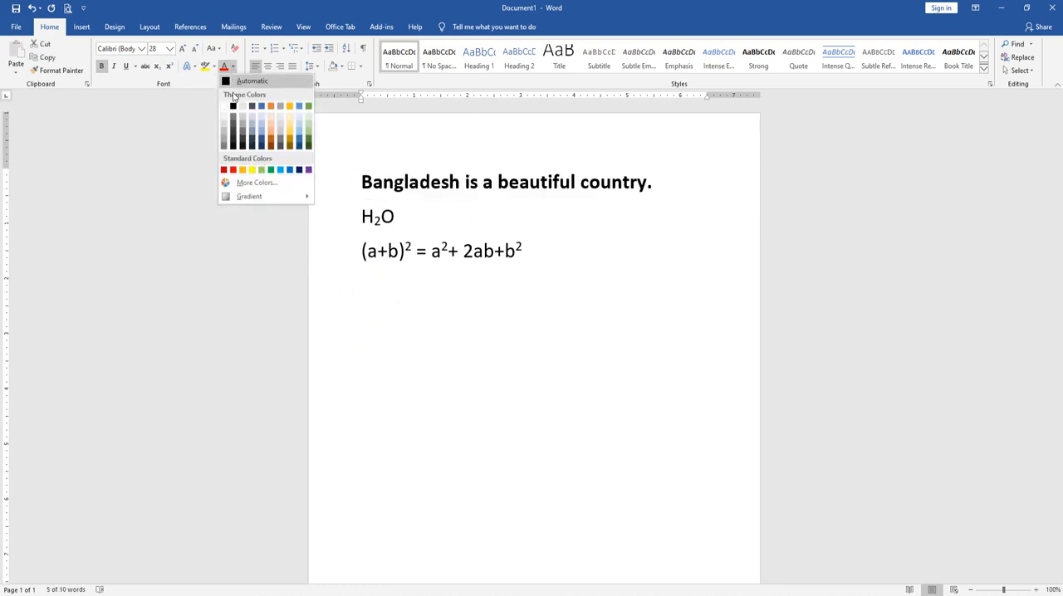
click(233, 106)
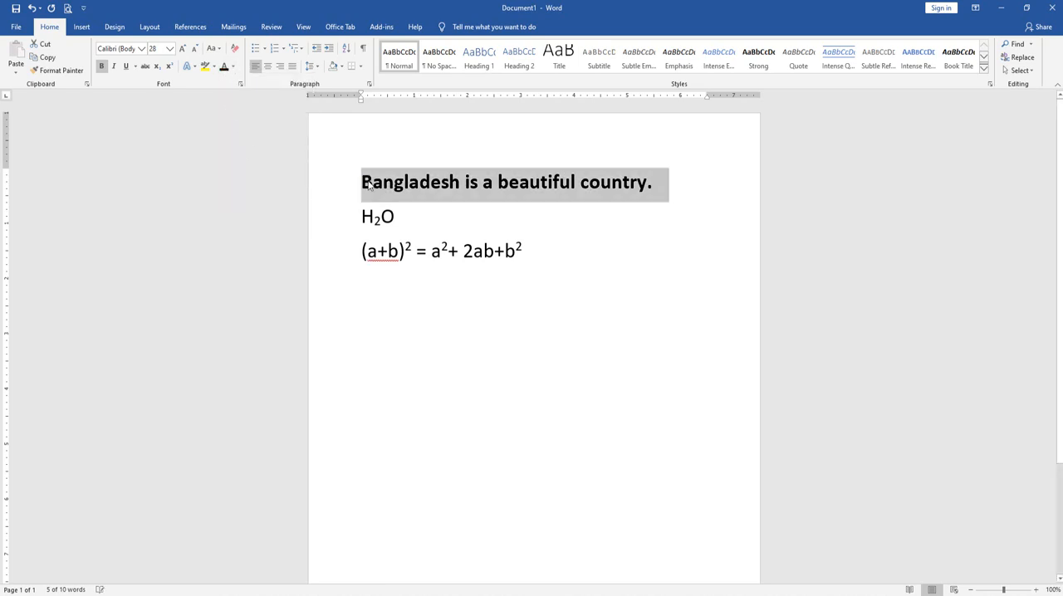
Highlight the word "Bangladesh" in Turquoise
drag(360, 181, 462, 182)
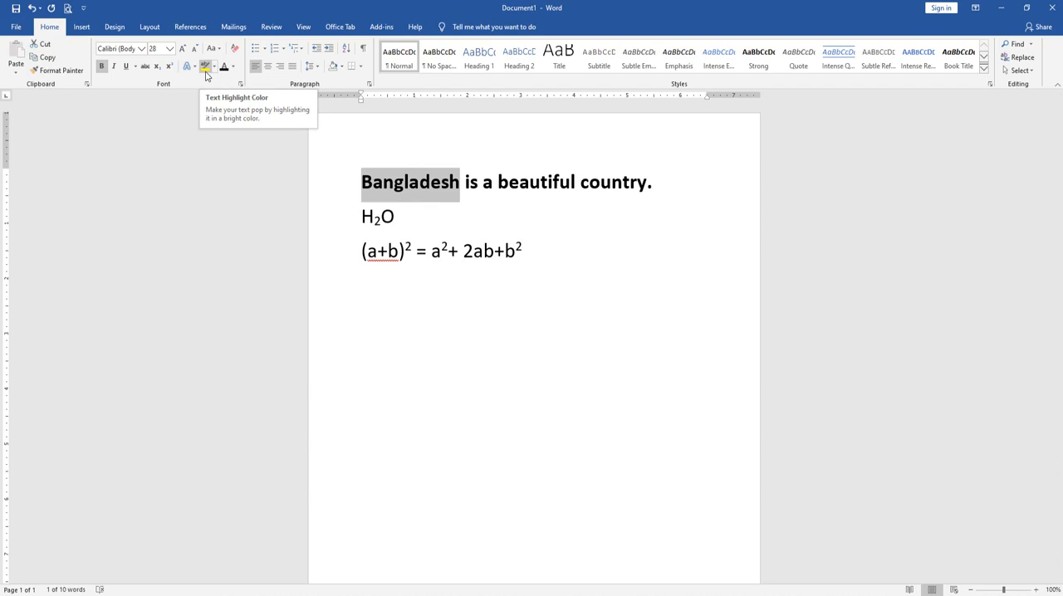
click(214, 66)
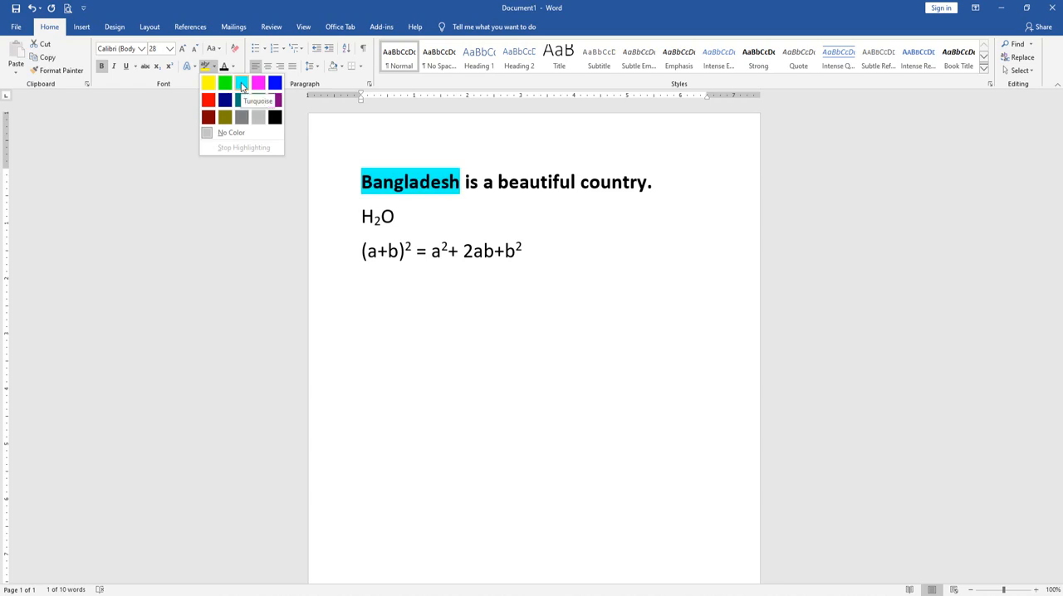
click(242, 84)
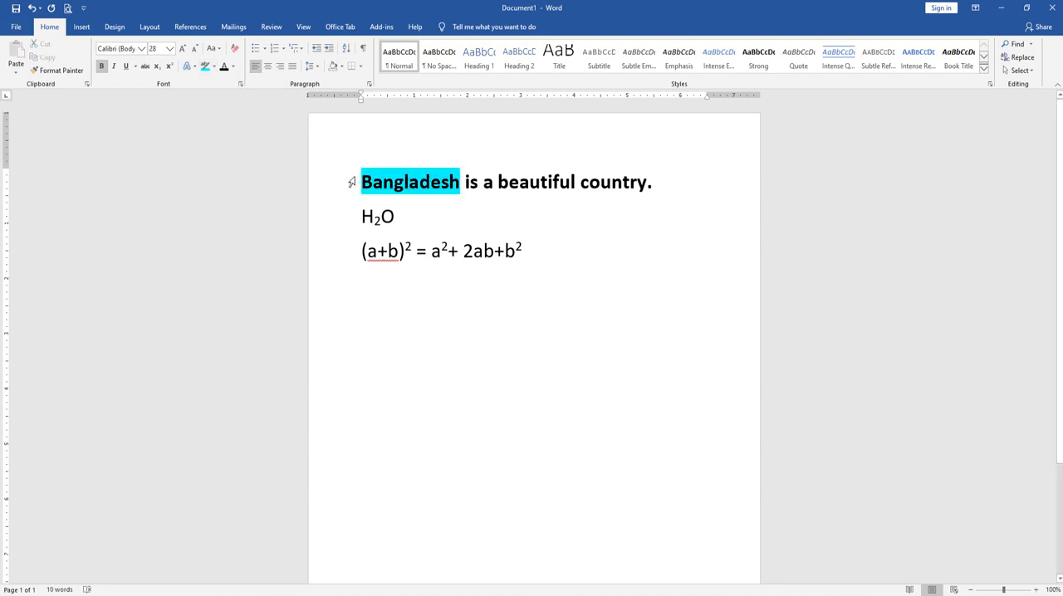
Remove the highlight color from the word "Bangladesh"
drag(362, 181, 459, 181)
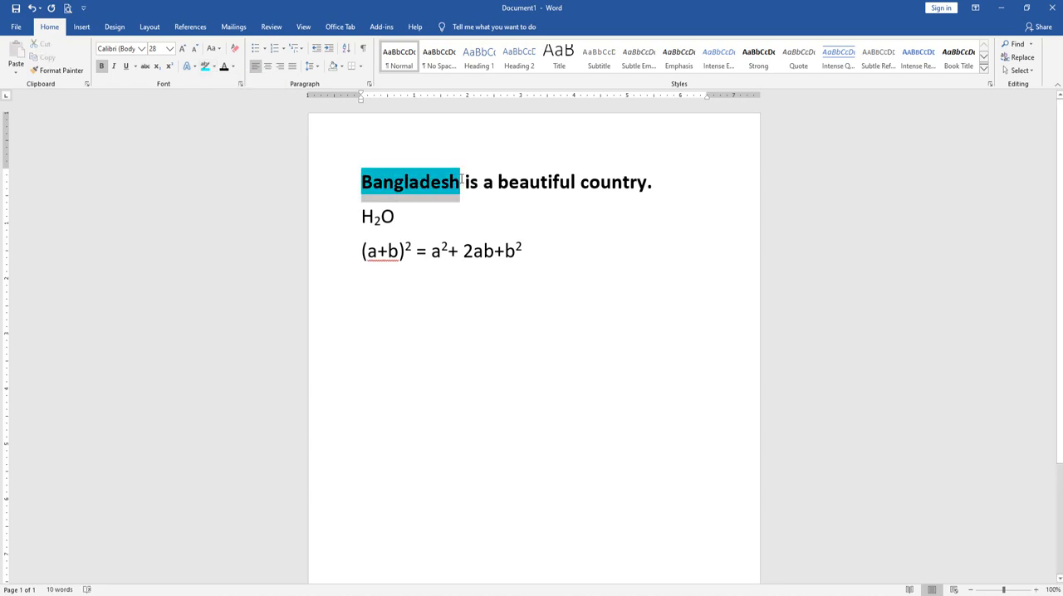
click(217, 67)
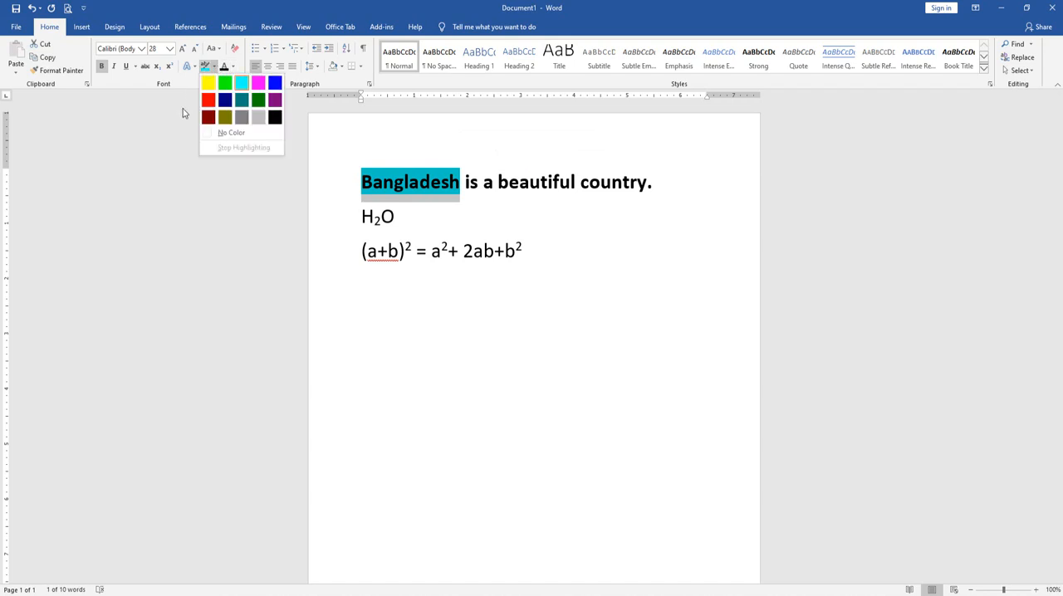
click(232, 138)
click(457, 179)
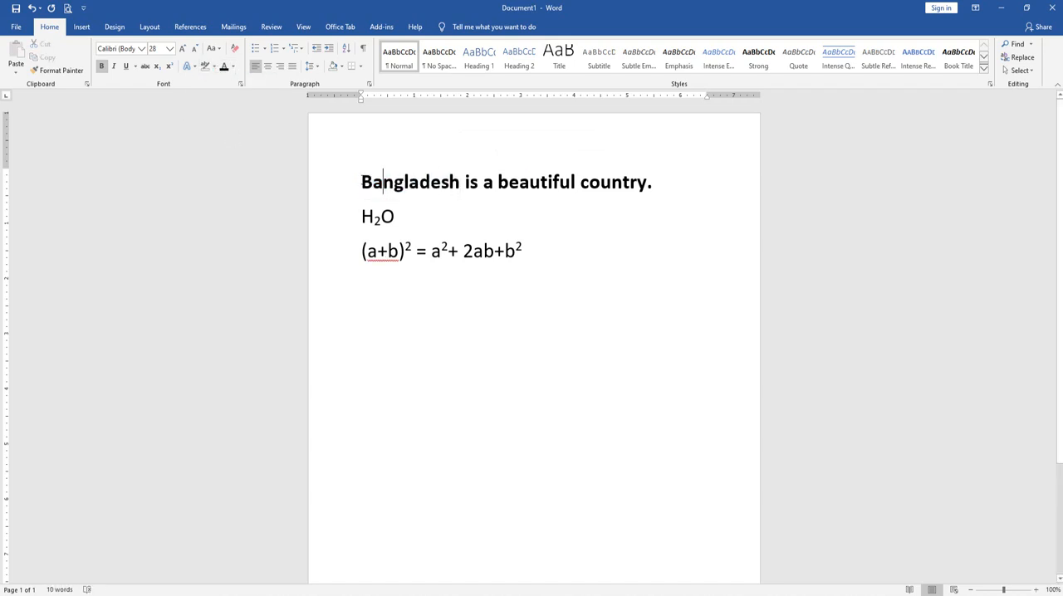
Select the whole Bangladesh sentence and set its font color to the standard Blue
drag(362, 181, 753, 203)
drag(359, 176, 656, 178)
click(233, 66)
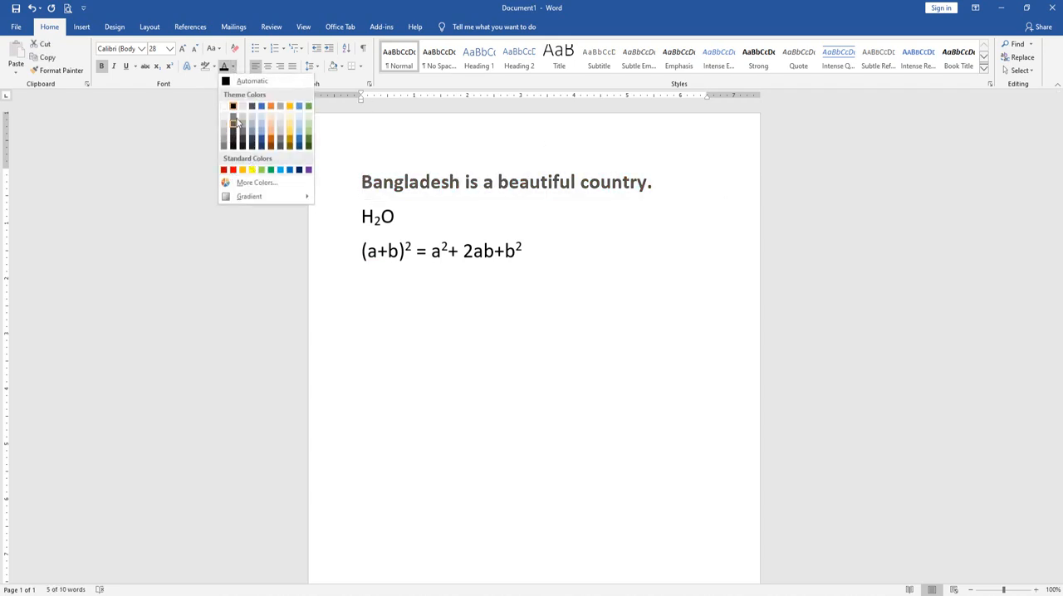
click(292, 174)
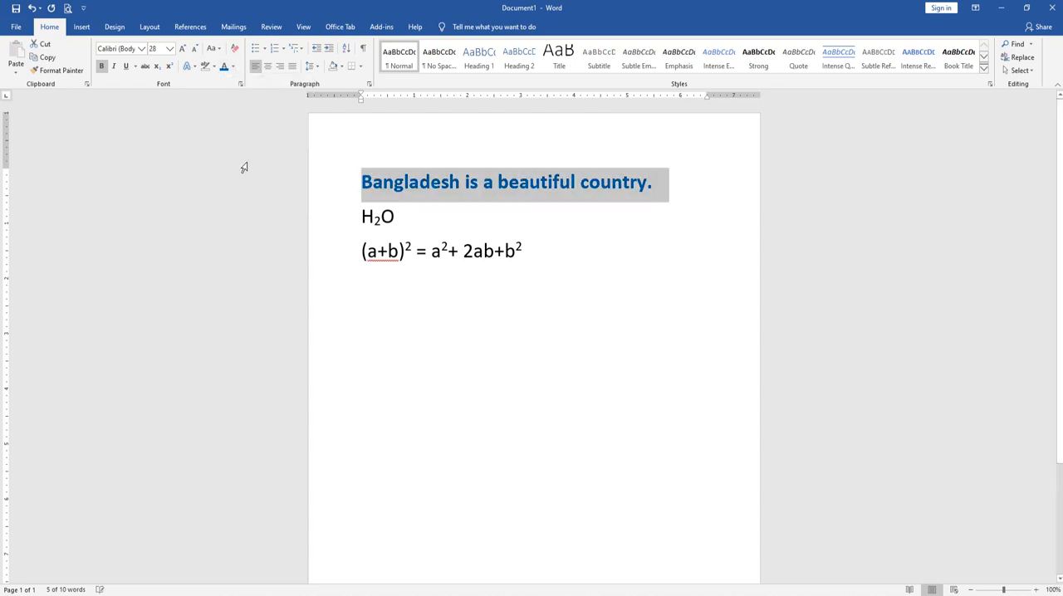
Open the additional font colors for the sentence and try several greens and blues in the standard palette, ending on a bright blue
click(233, 66)
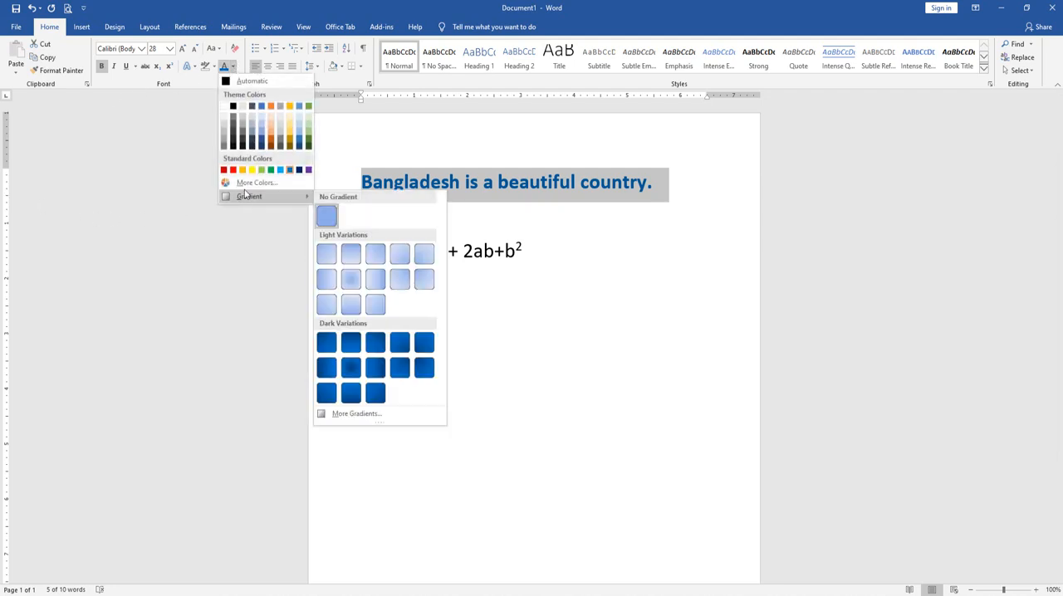
click(240, 190)
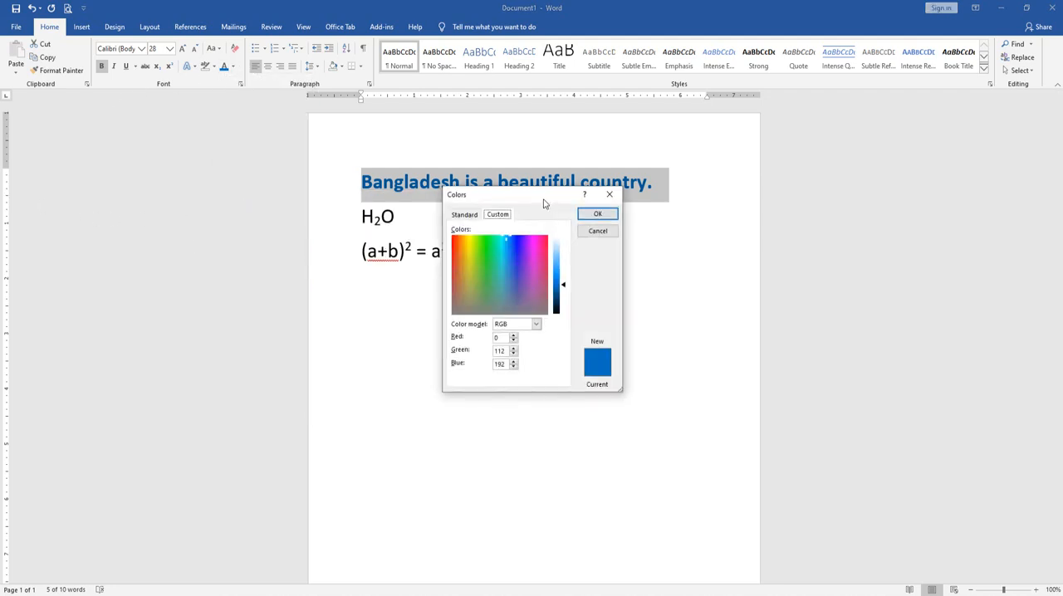
drag(536, 200, 246, 201)
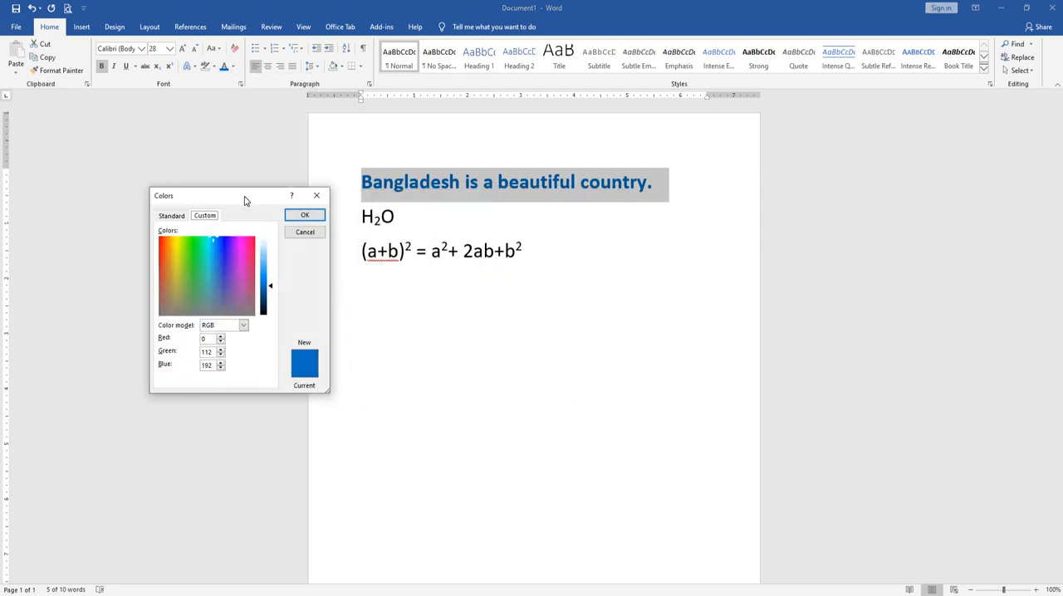
click(170, 220)
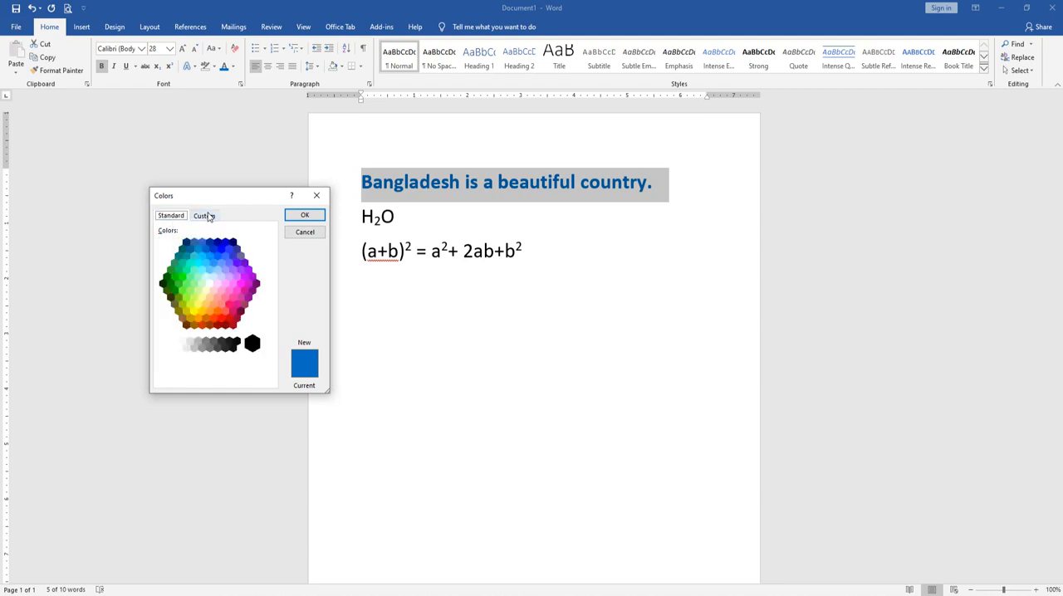
click(207, 216)
click(179, 219)
click(177, 270)
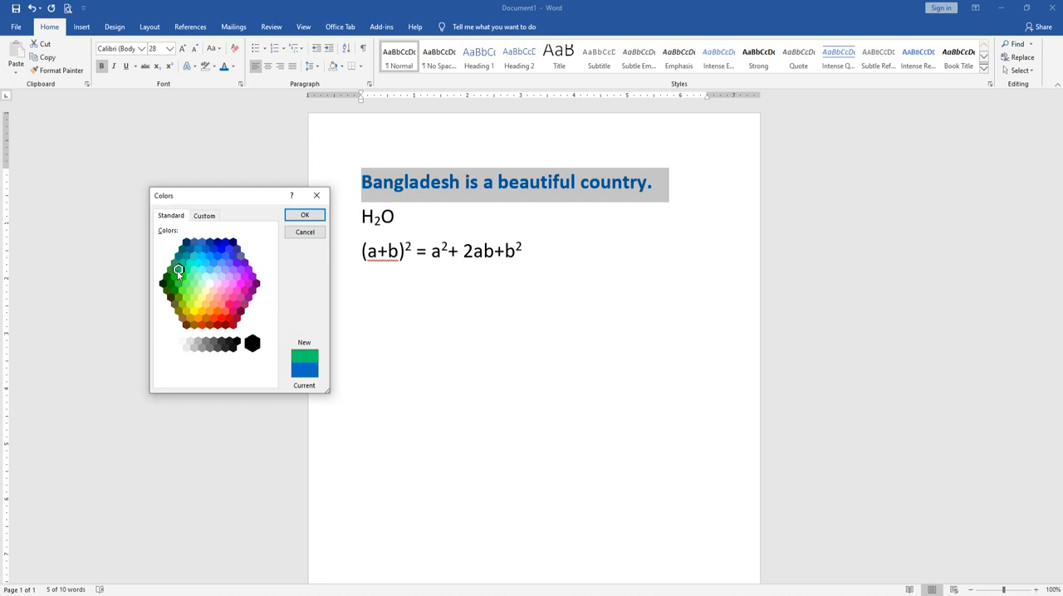
click(178, 285)
click(172, 278)
click(199, 261)
click(209, 245)
click(217, 257)
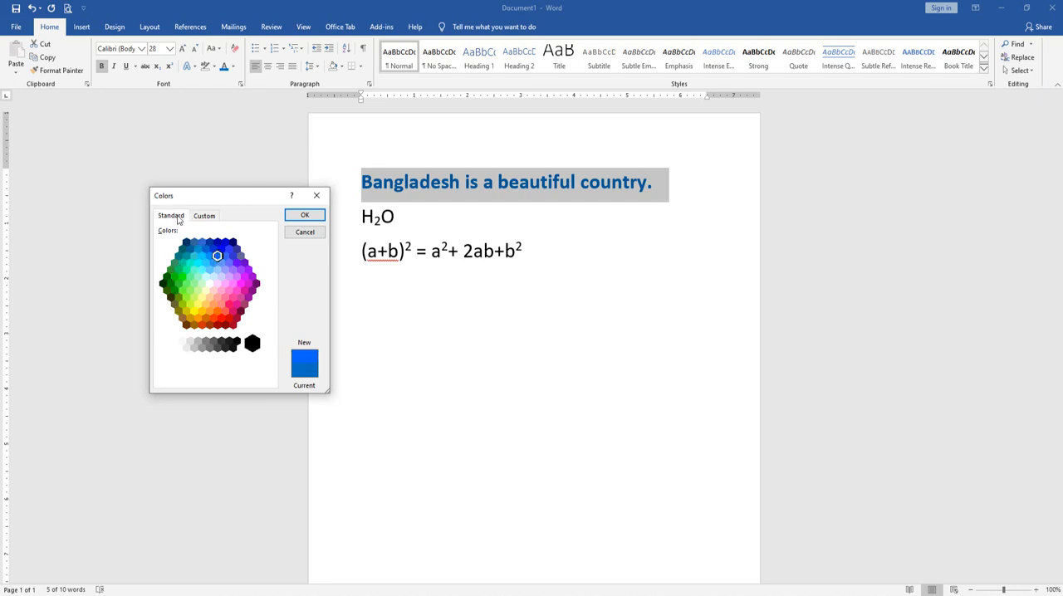
Switch the font color choice to custom colors and try orange and blue shades in the spectrum, ending on a deep blue
click(204, 215)
click(166, 260)
click(163, 248)
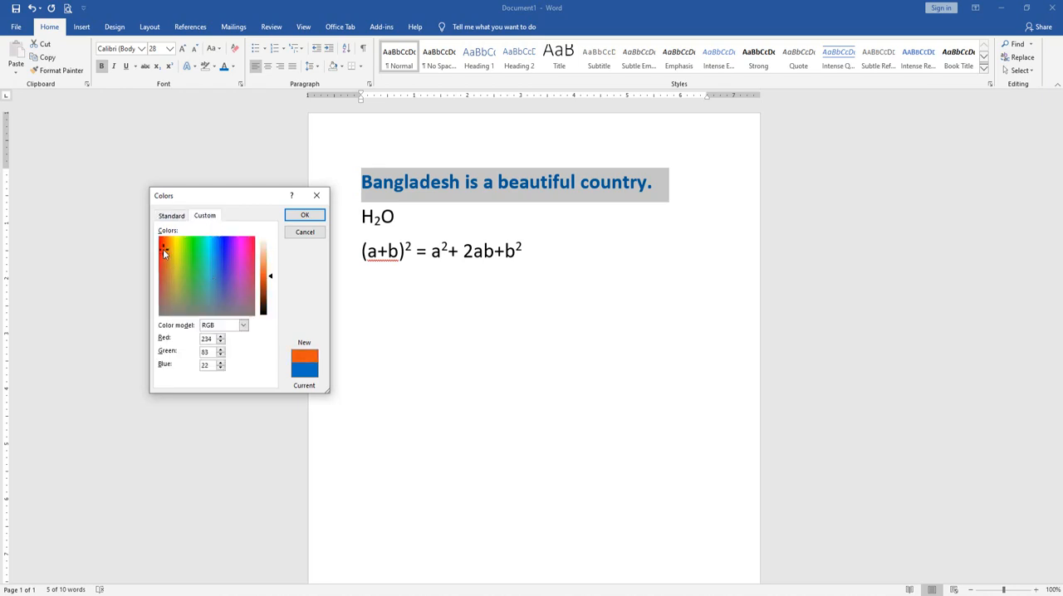
click(215, 268)
click(216, 247)
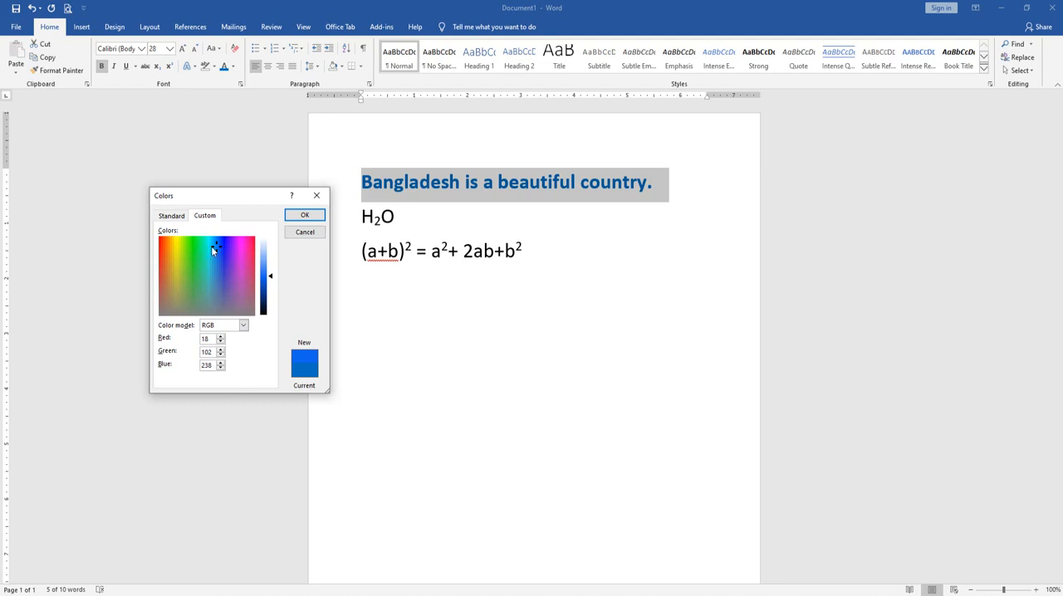
drag(213, 249, 226, 254)
Define the custom font color as red 15, green 22, blue 200 and apply it to the Bangladesh sentence
drag(212, 341, 176, 347)
text(1)
text(22)
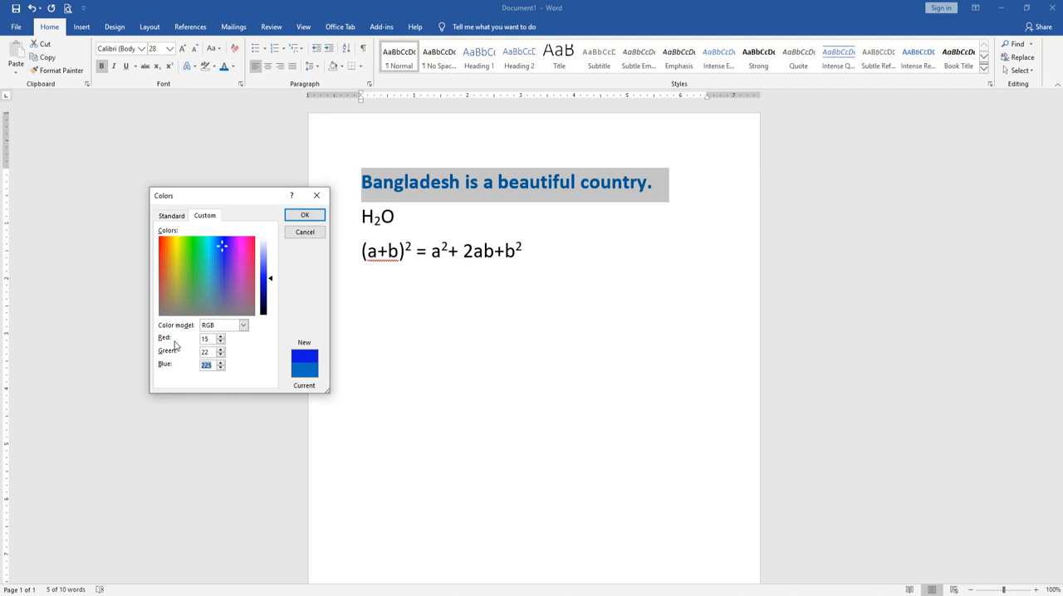
text(200)
click(304, 215)
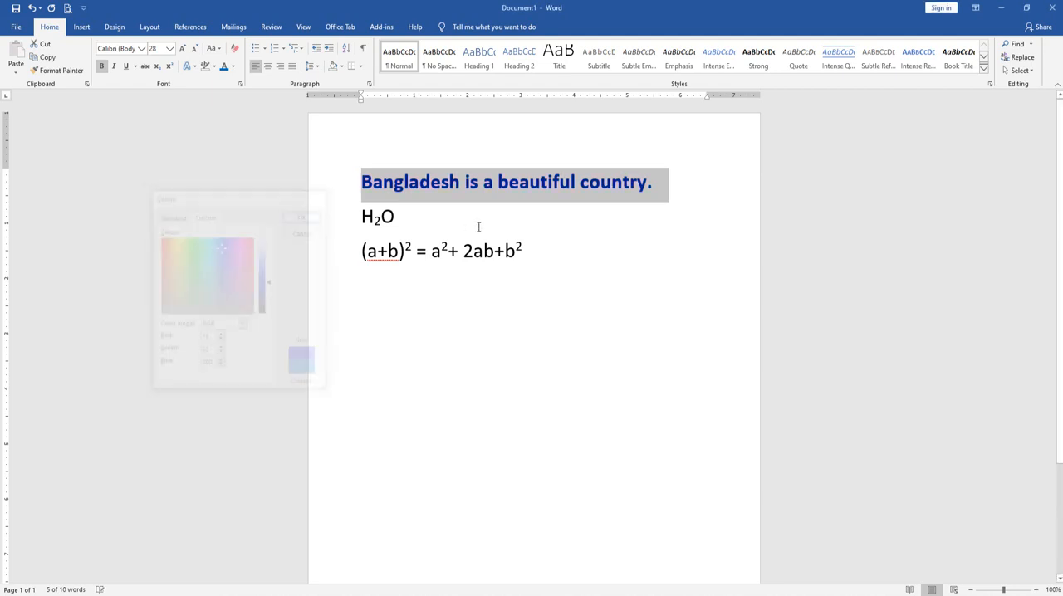
Reselect the Bangladesh sentence and view the light and dark gradient variations available for its font color
click(478, 227)
drag(362, 182, 664, 182)
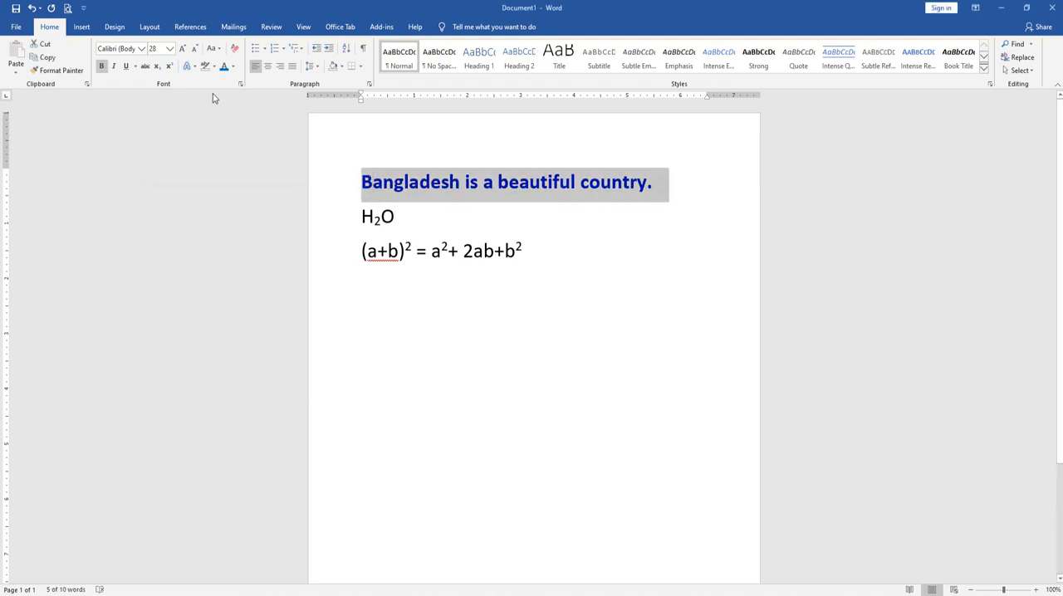
click(233, 66)
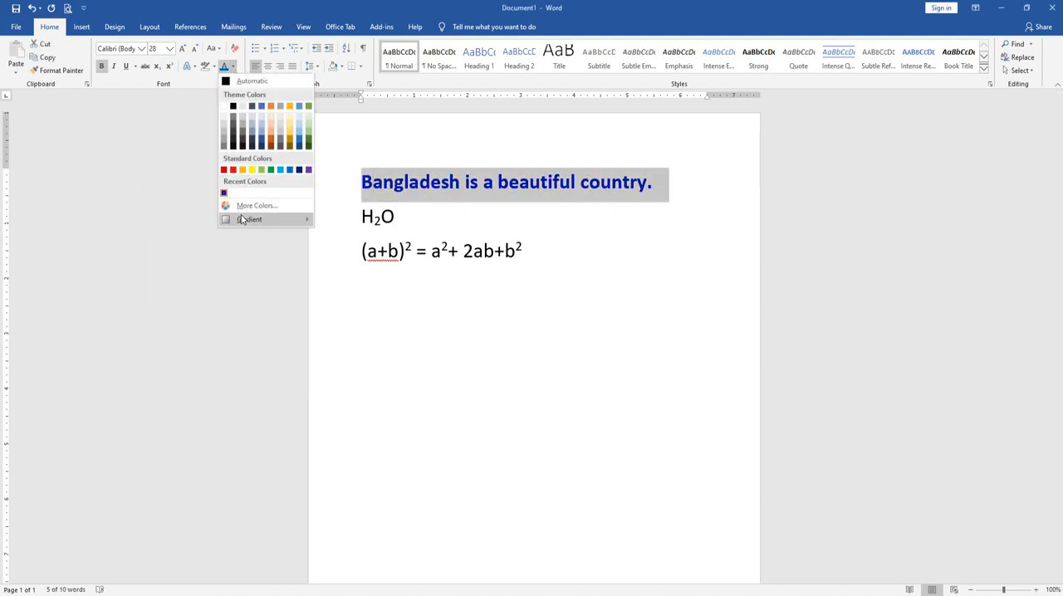
mouse_move(244, 224)
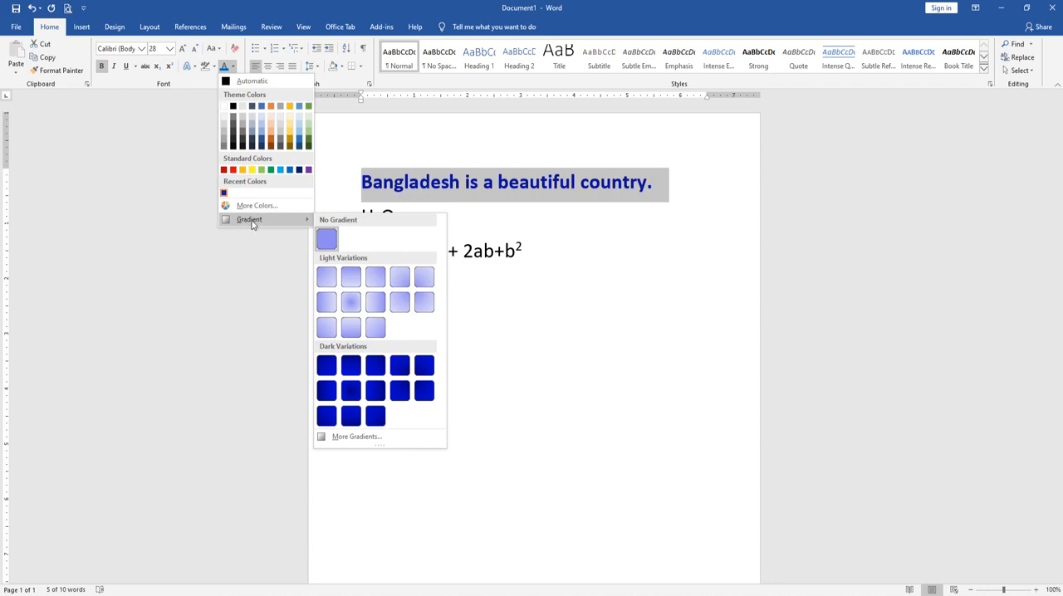
click(539, 202)
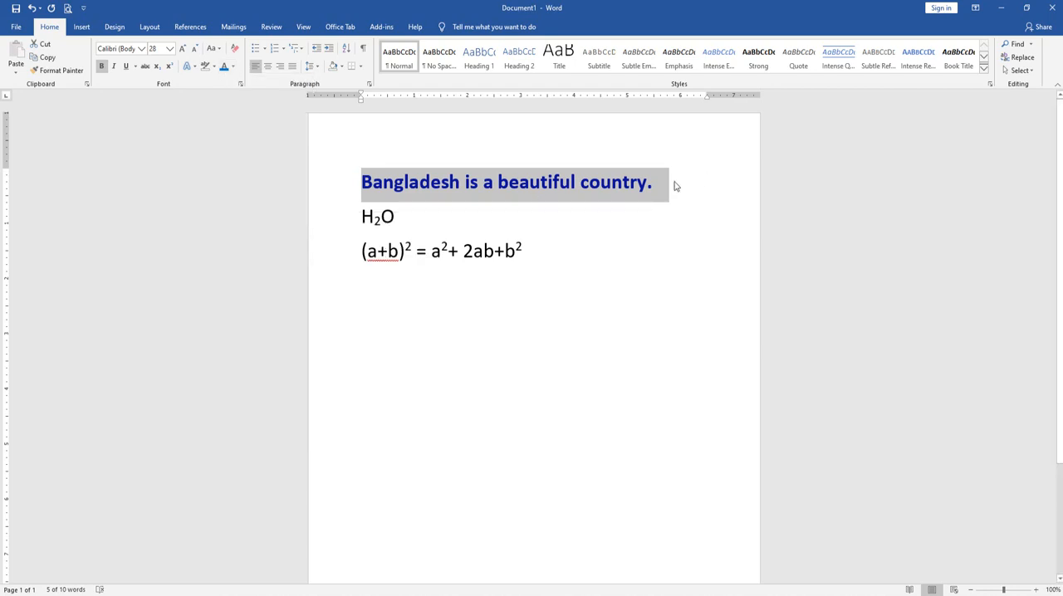
Open the detailed gradient settings for the Bangladesh sentence, try no fill and solid fill, and set the text to gradient fill
drag(673, 183, 261, 185)
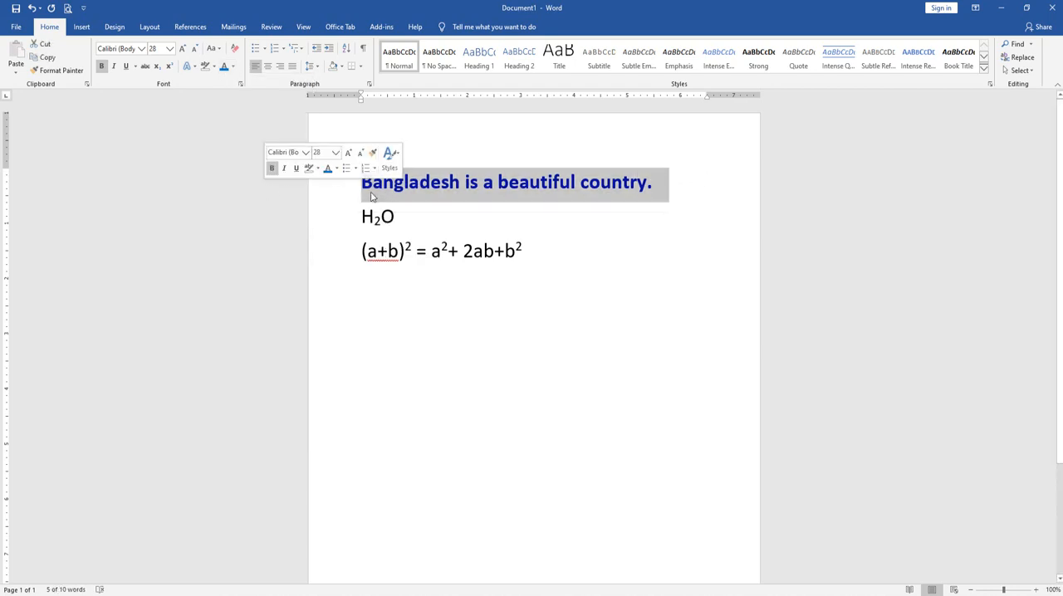
click(233, 67)
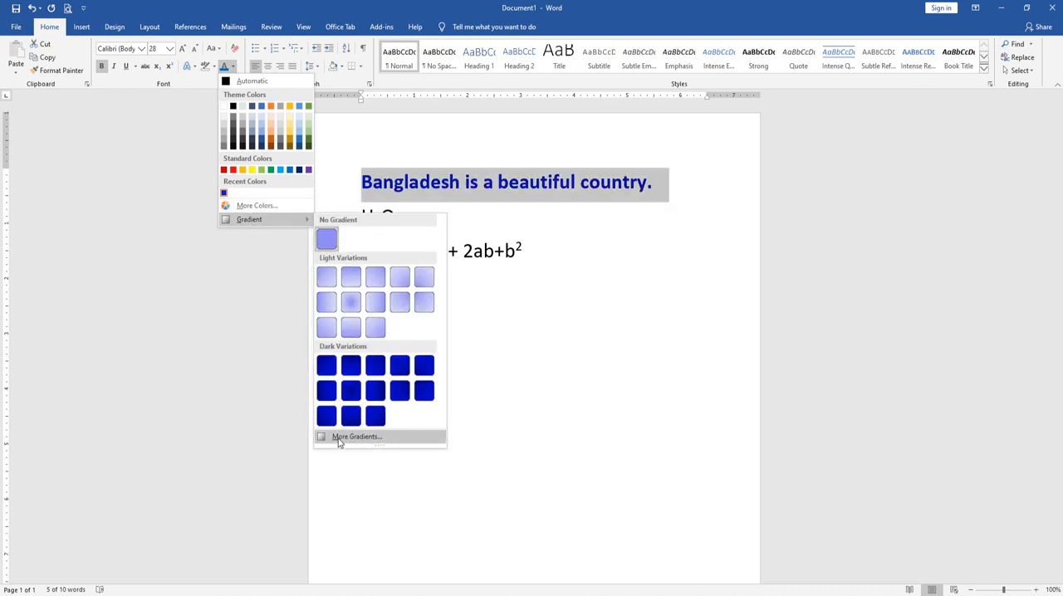
click(378, 440)
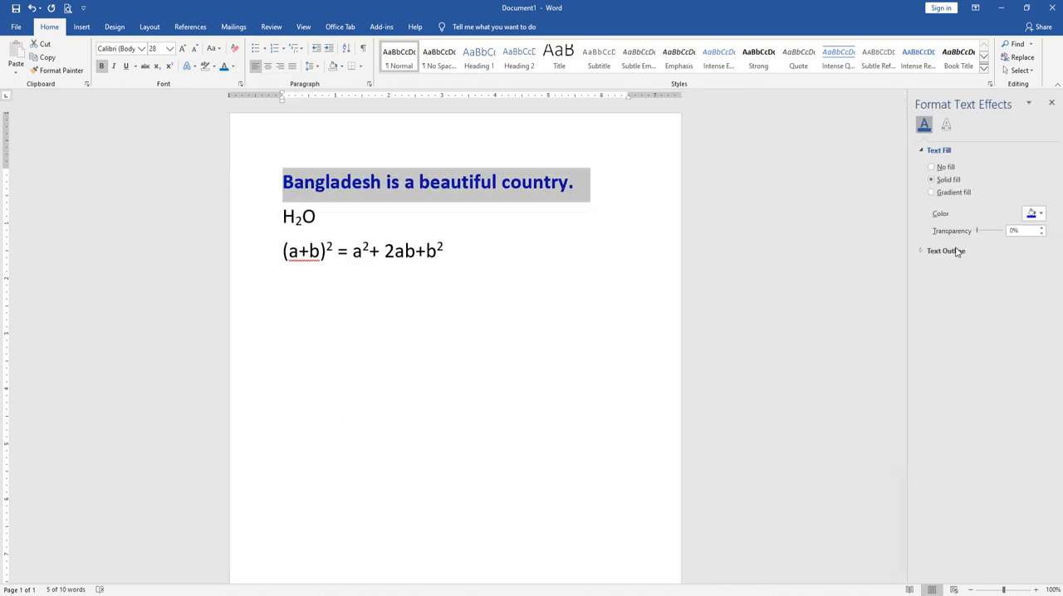
click(939, 169)
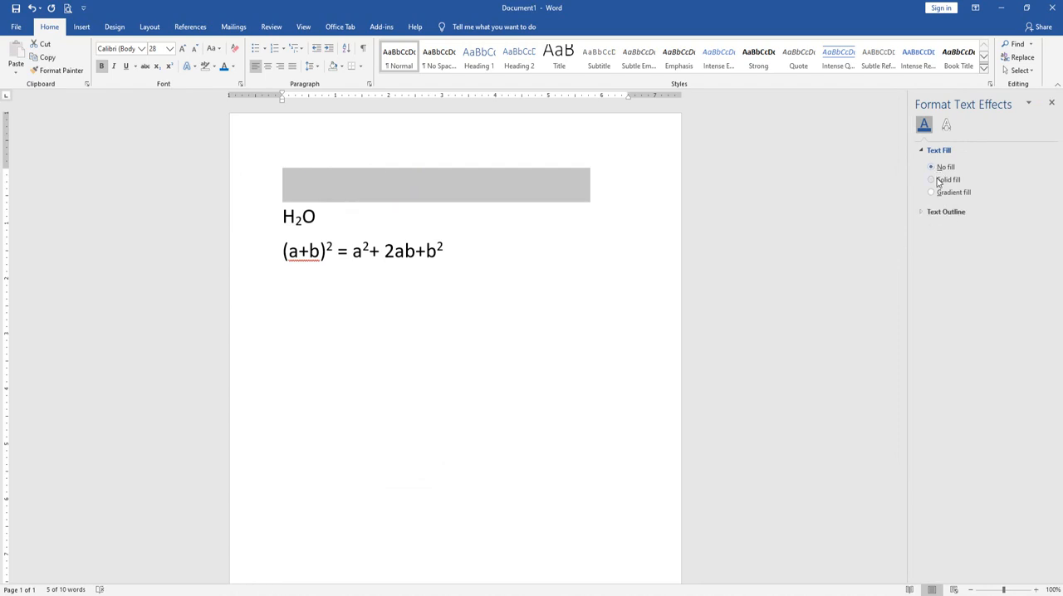
click(939, 181)
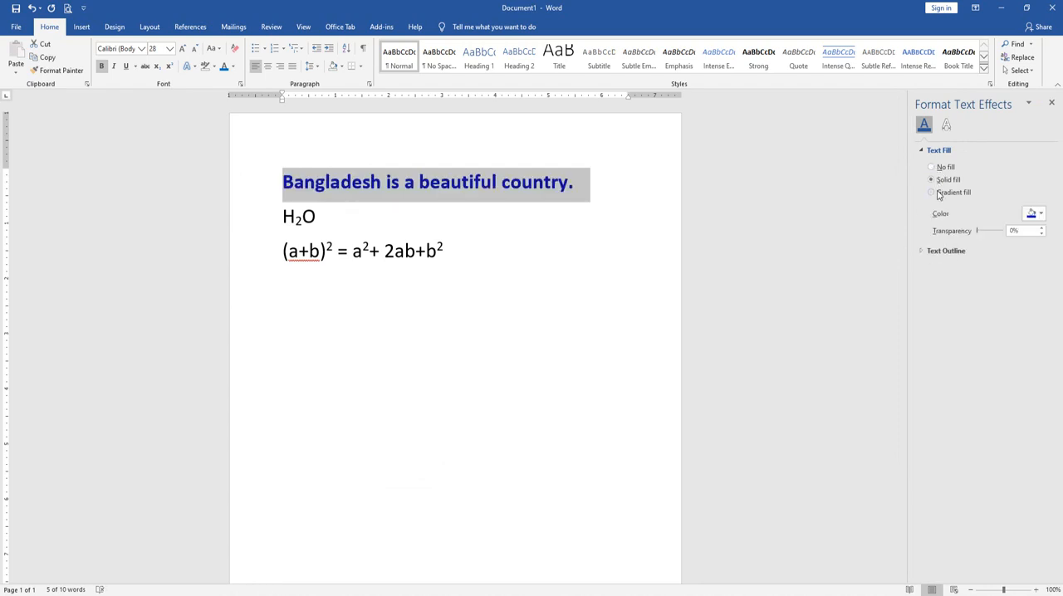
click(939, 196)
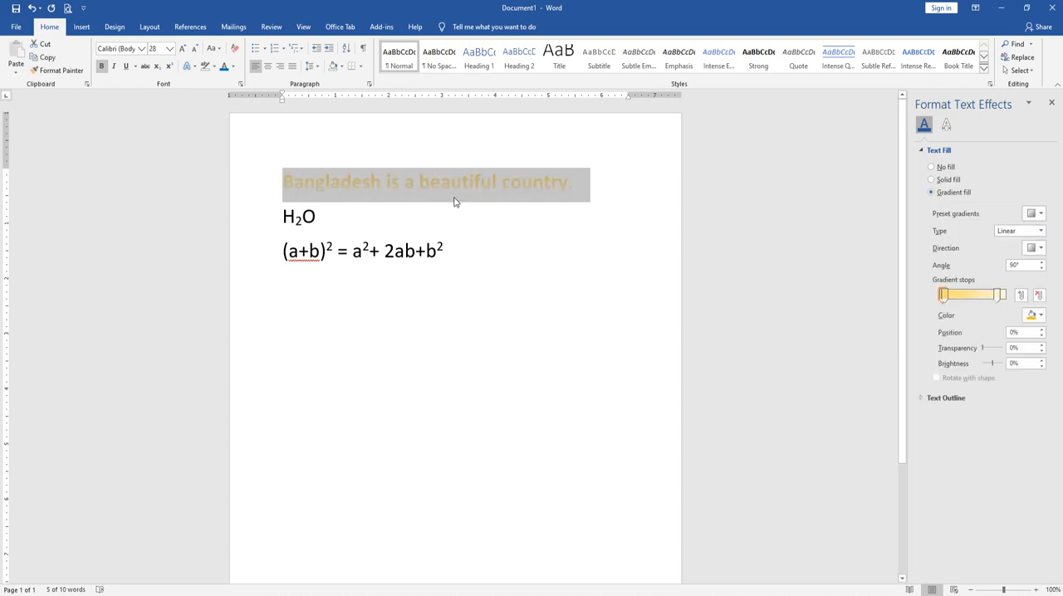
Try an orange and a gold preset gradient on the sentence, and finish with the blue radial preset
click(1031, 220)
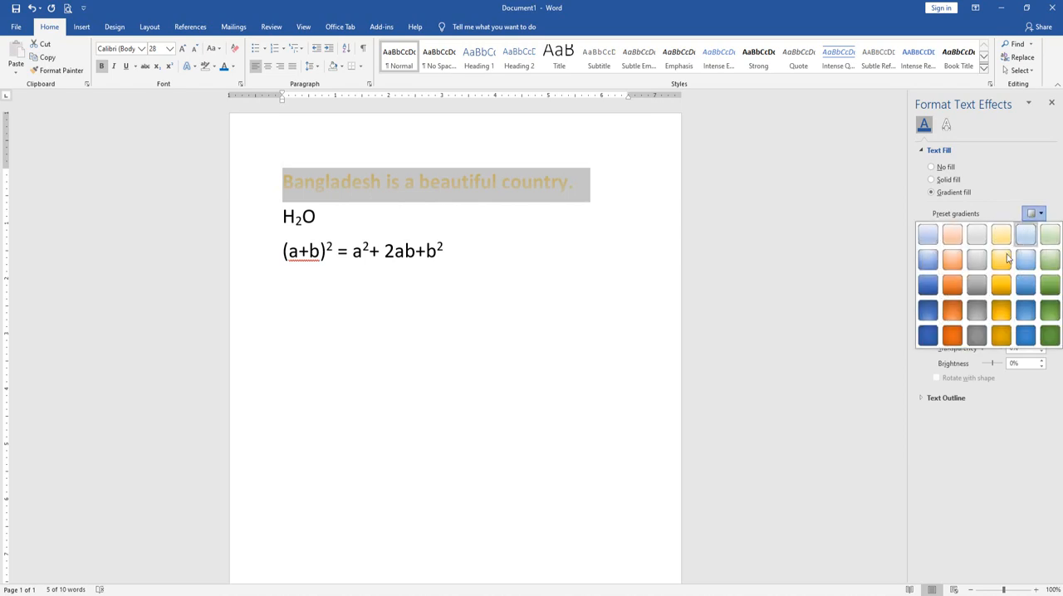
click(951, 264)
click(1033, 213)
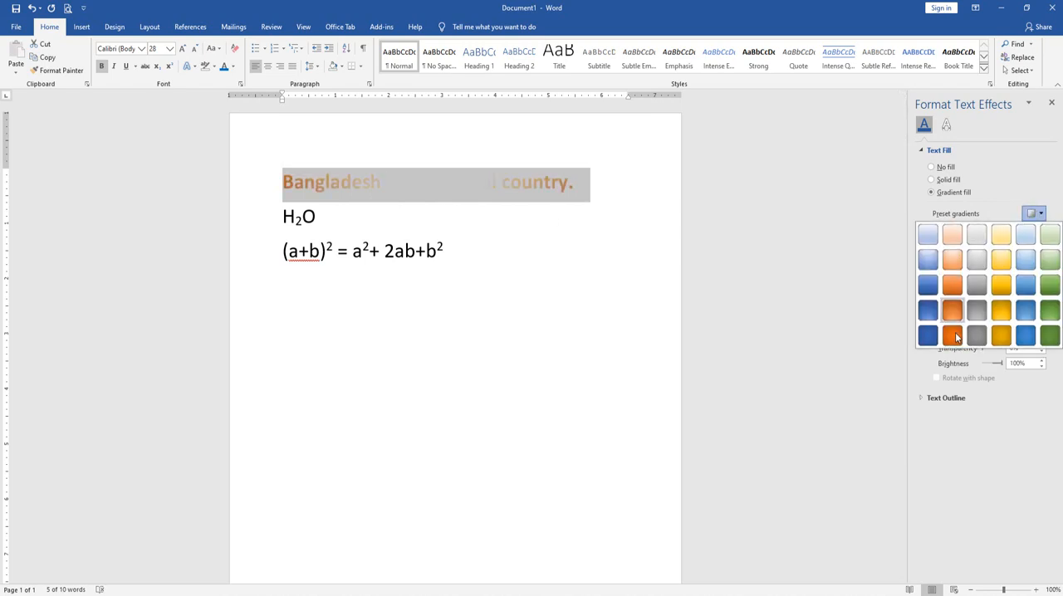
click(1002, 285)
click(1033, 214)
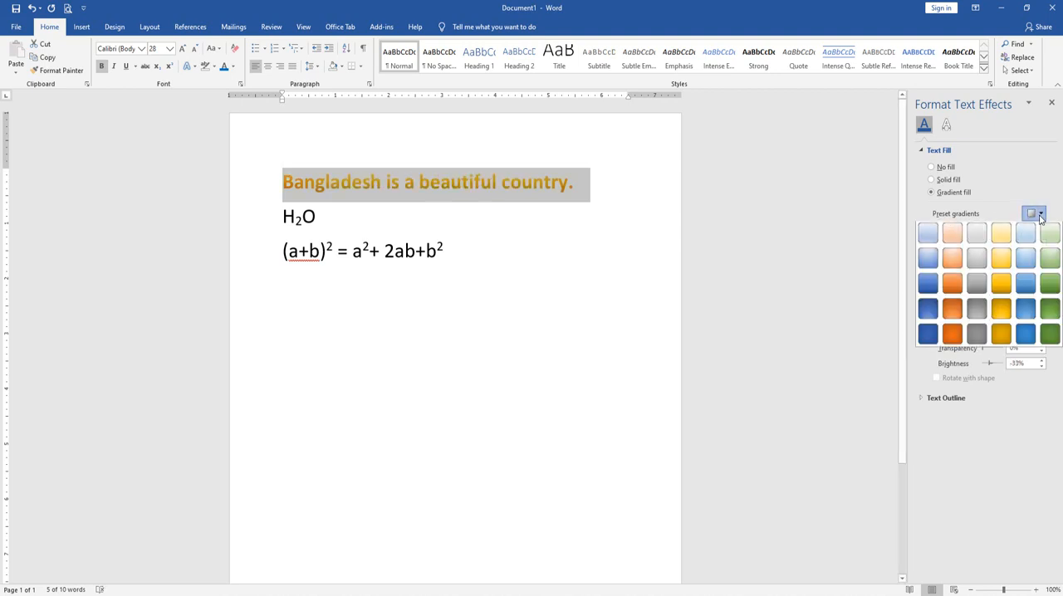
click(1026, 313)
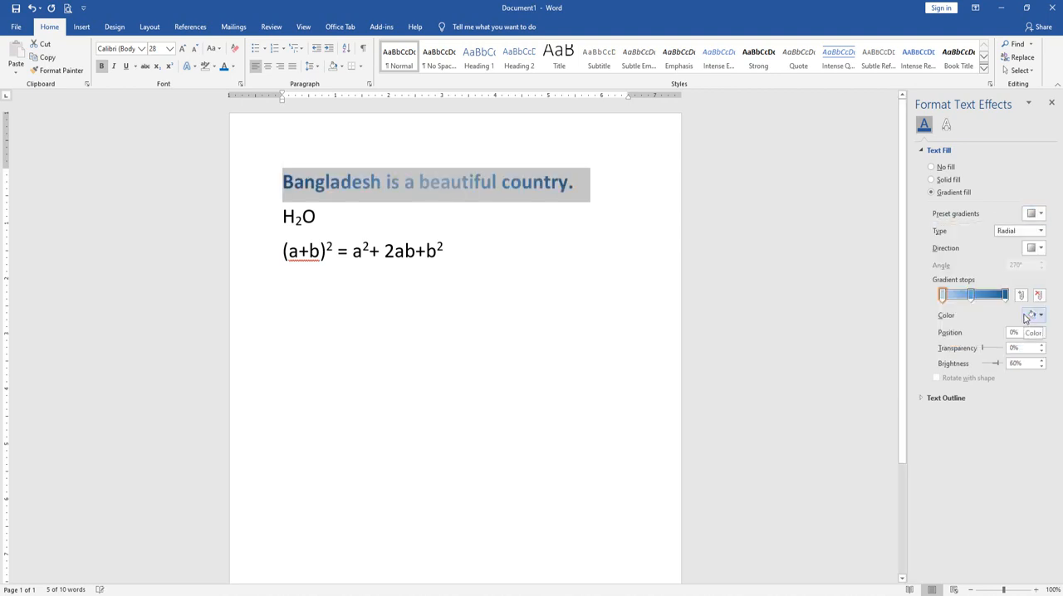
Try the Rectangular gradient type on the sentence's text fill and set the type back to Radial
click(1031, 235)
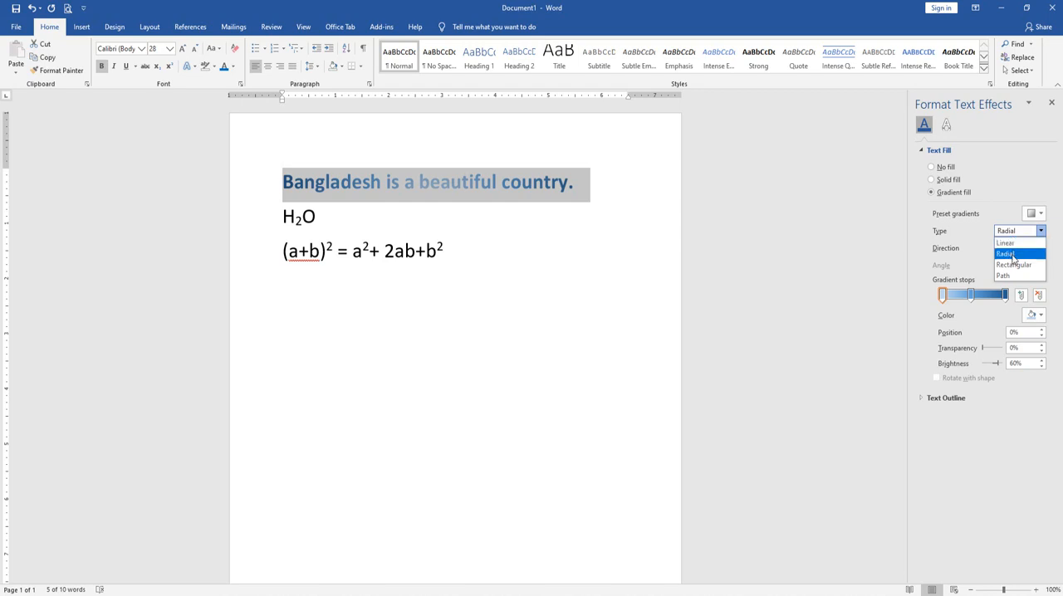
click(1023, 265)
click(1019, 234)
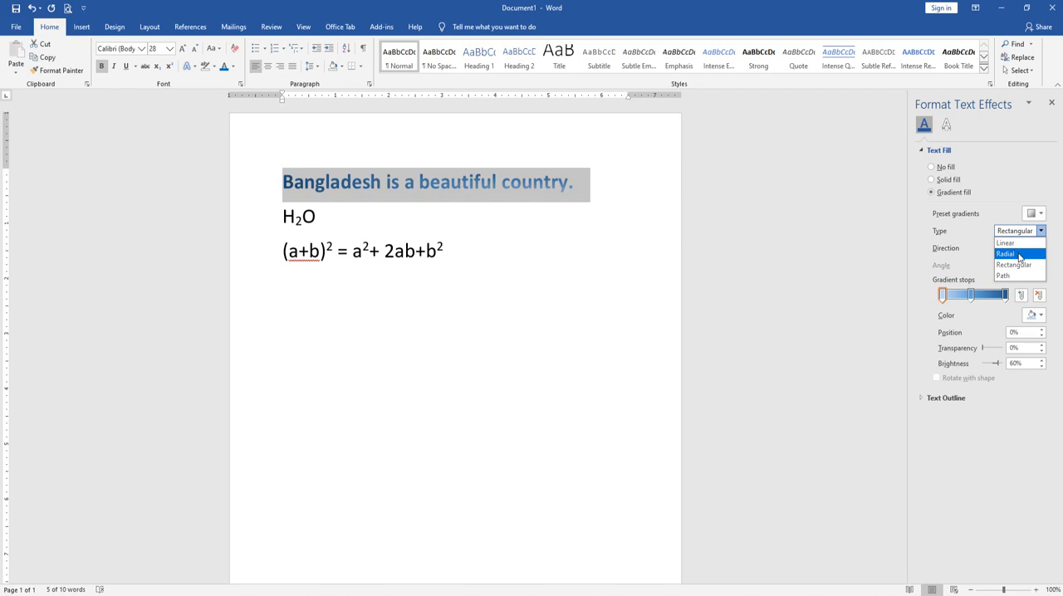
click(1017, 255)
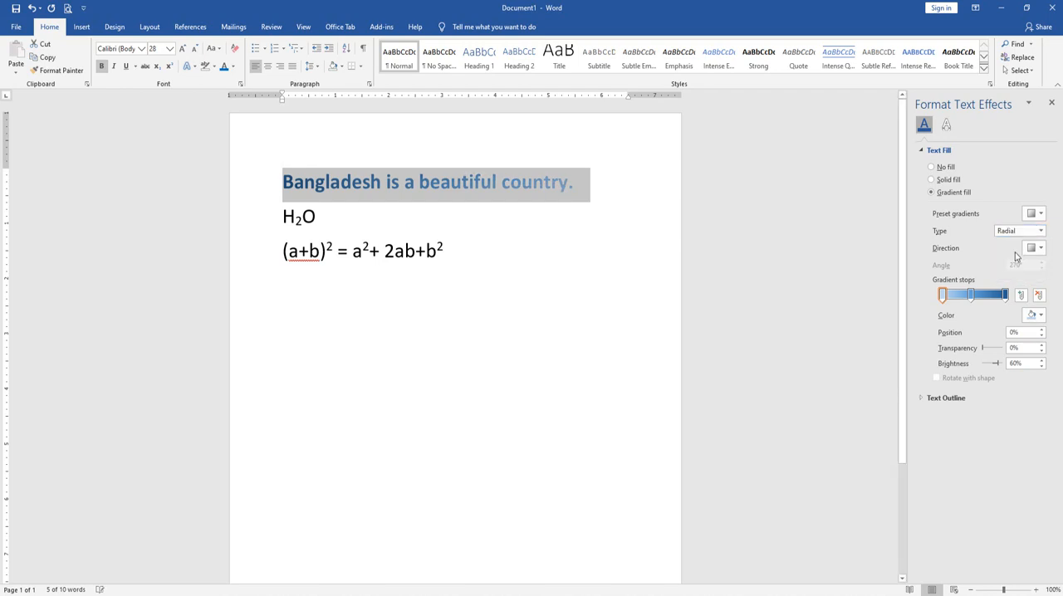
Recolor the gradient's first stop standard Red and its last stop standard Light Green
click(943, 294)
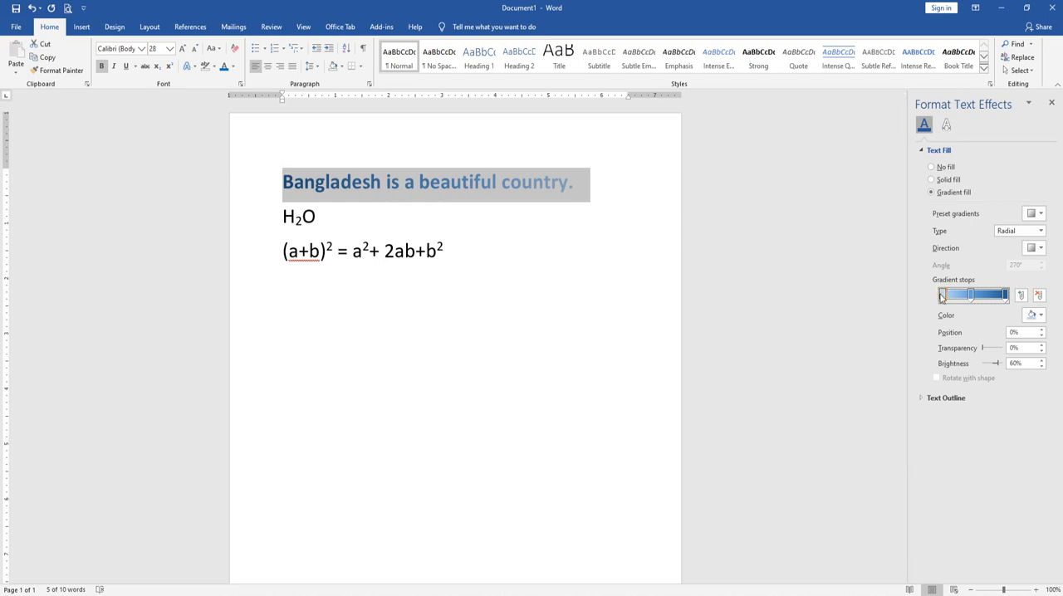
click(1034, 315)
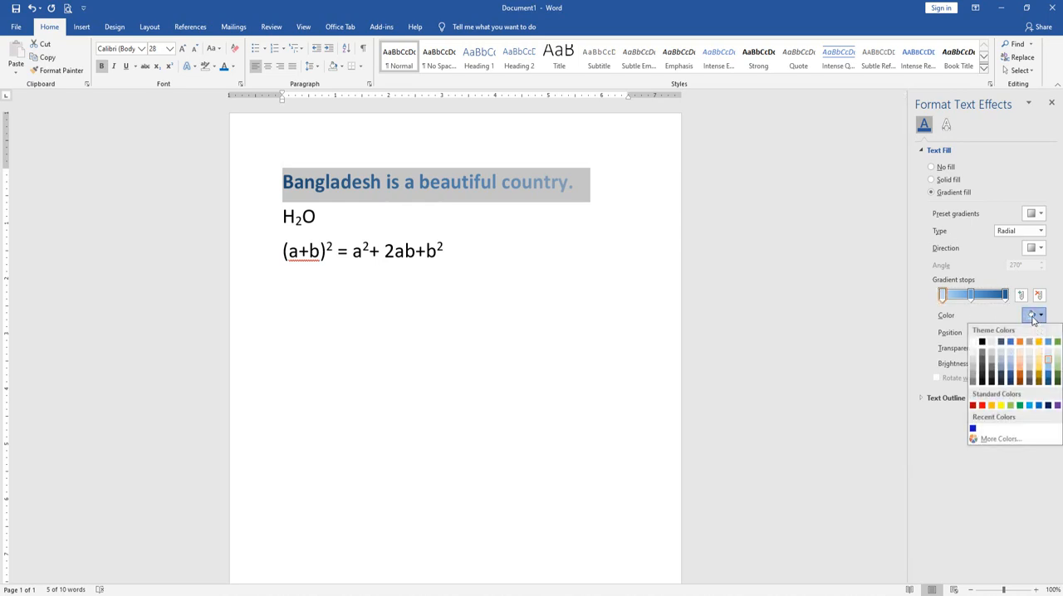
click(984, 406)
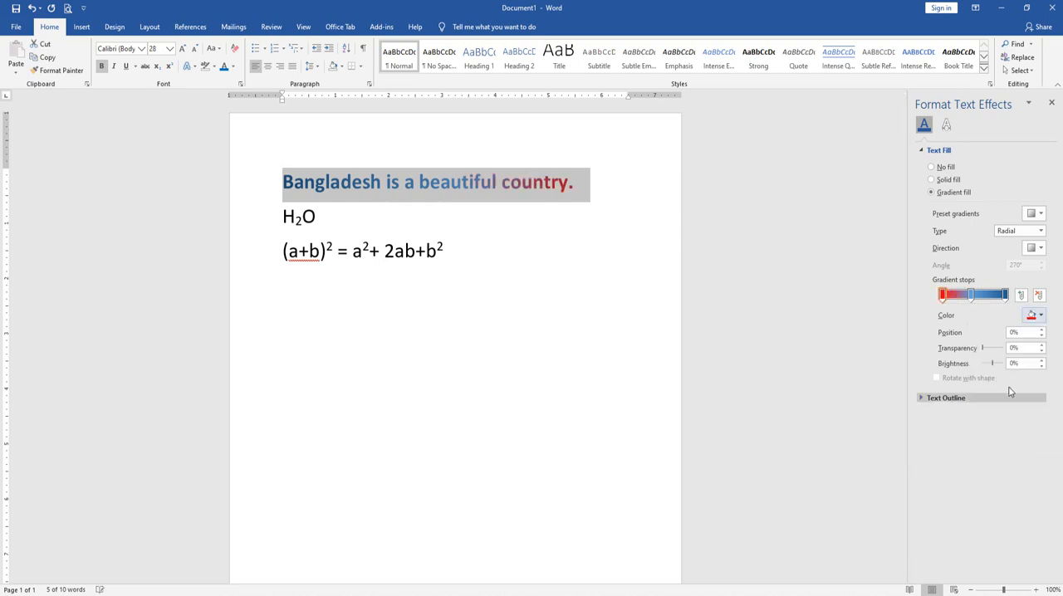
click(1005, 295)
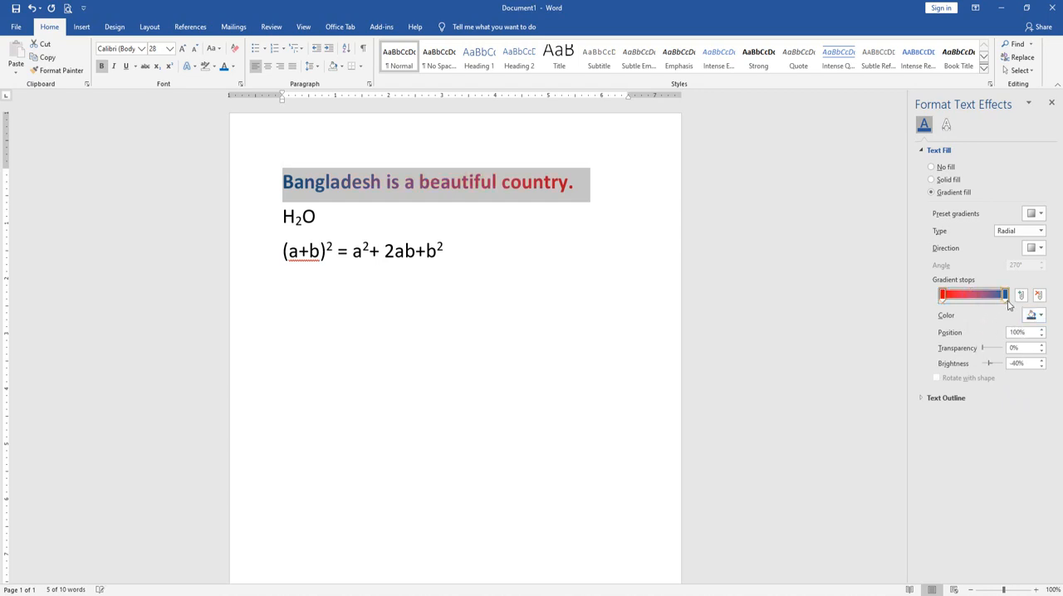
click(1035, 316)
click(1012, 406)
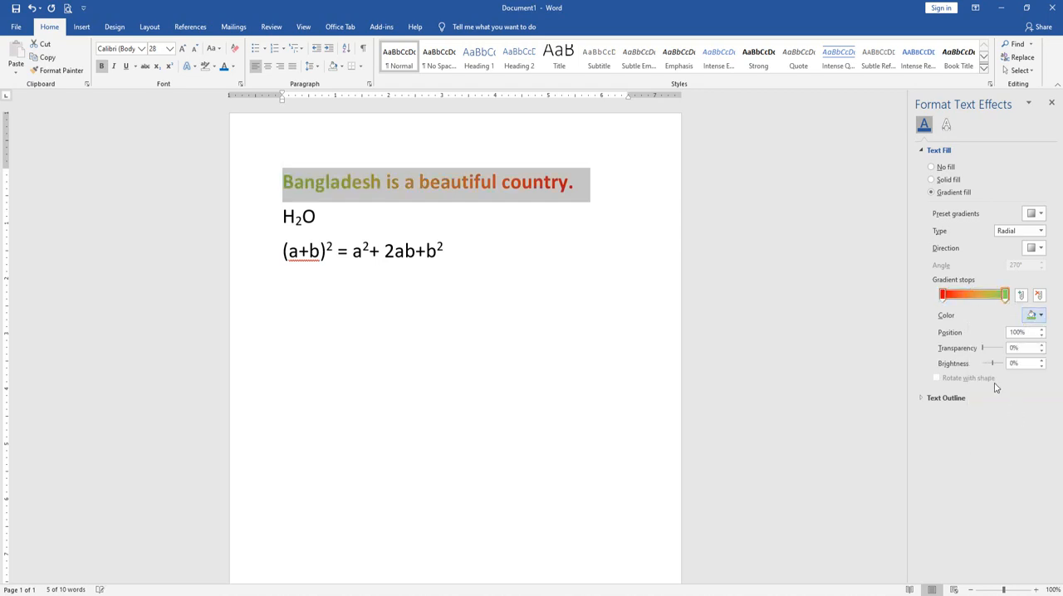
Add a standard Orange gradient stop at 44% and a standard Blue gradient stop at 80%
click(970, 296)
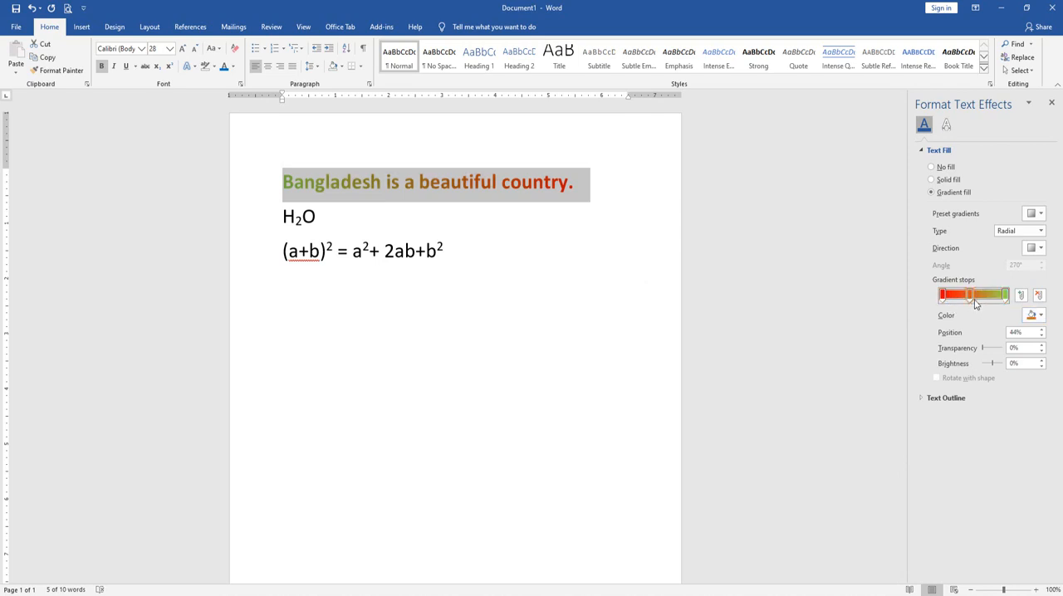
click(1031, 316)
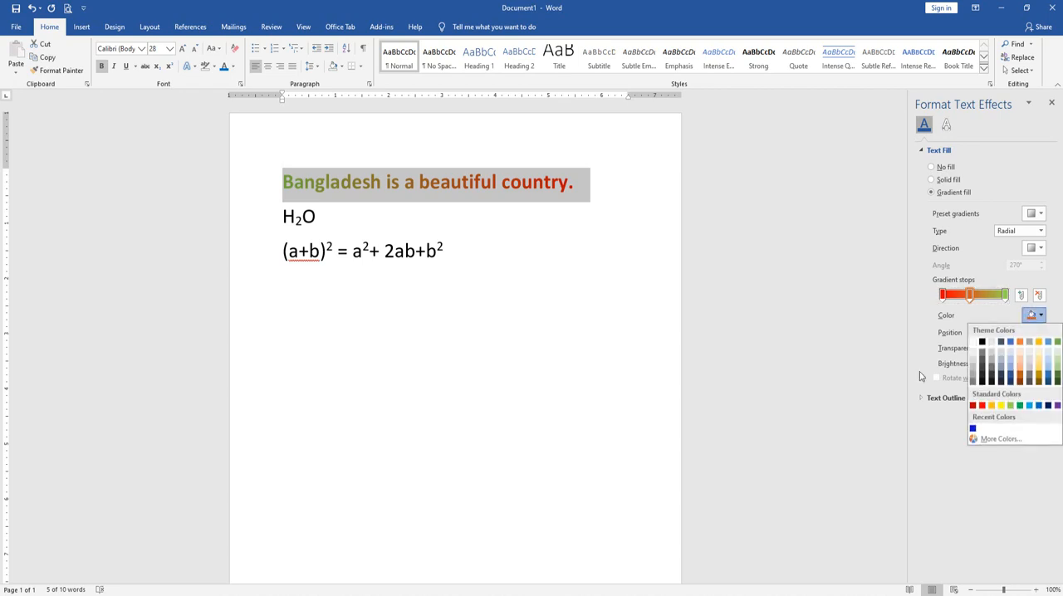
click(993, 405)
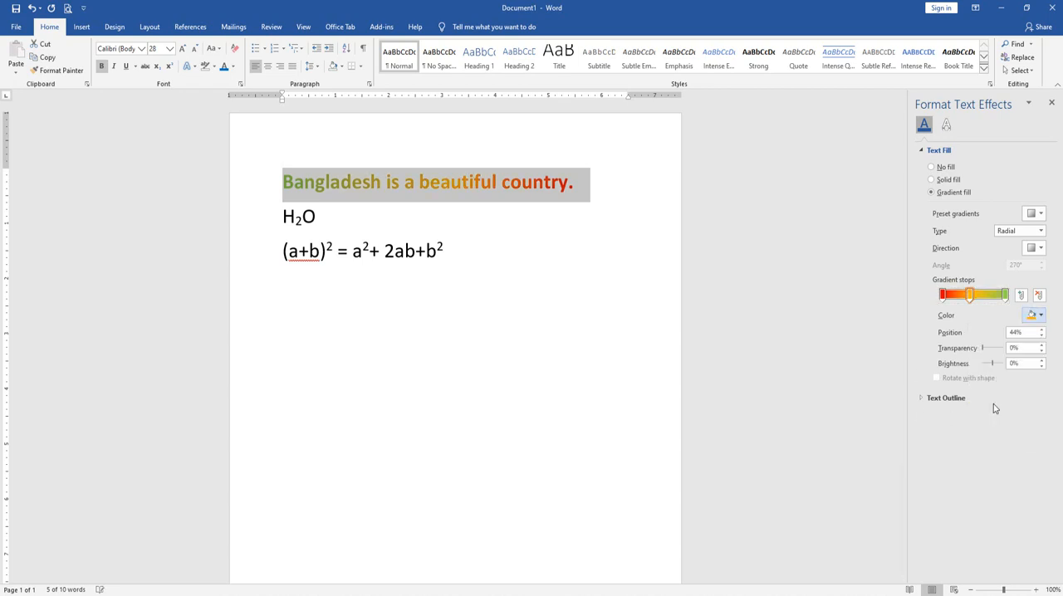
click(994, 296)
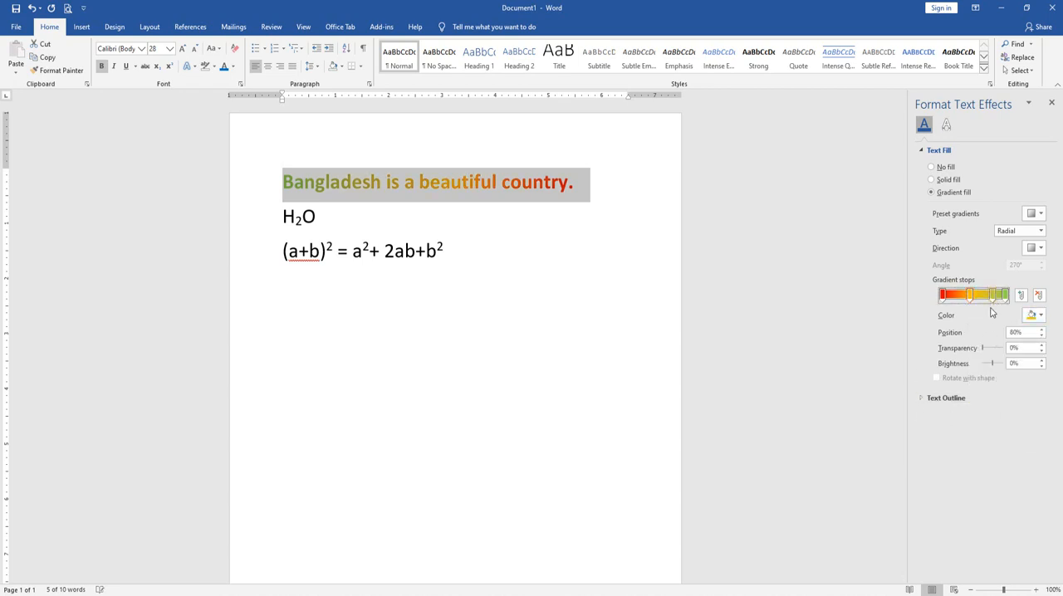
click(1033, 316)
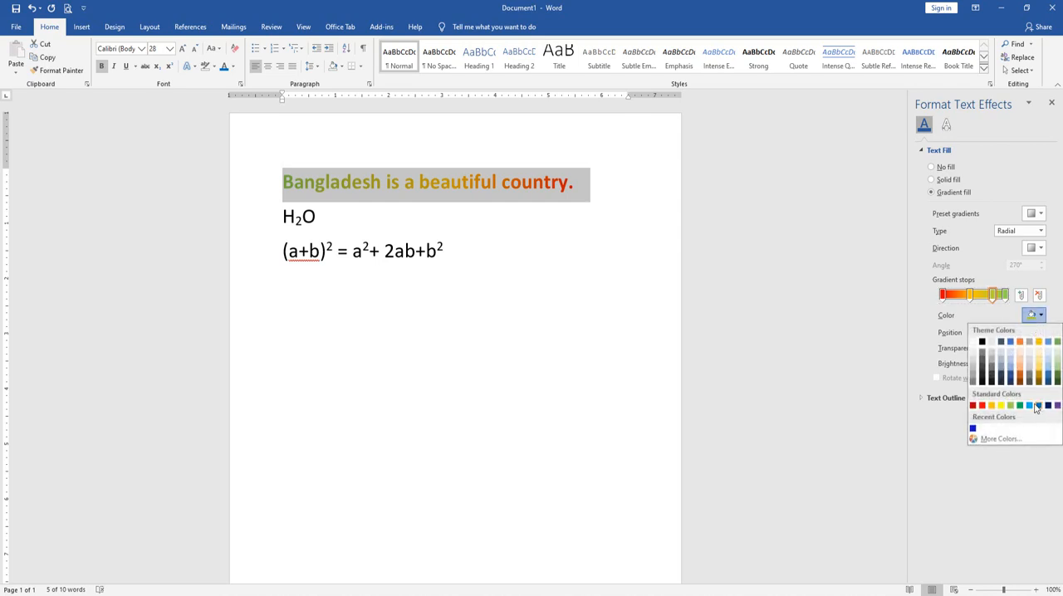
click(1039, 404)
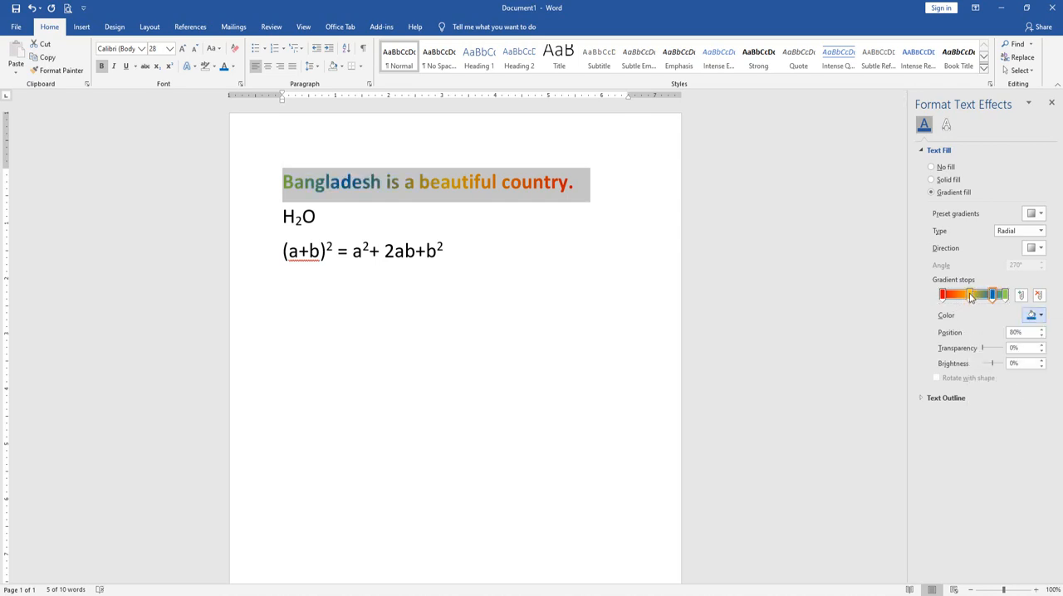
Move the orange stop to 35% and the blue stop to 67%, giving the blue stop 31% transparency and -14% brightness
drag(972, 297, 981, 300)
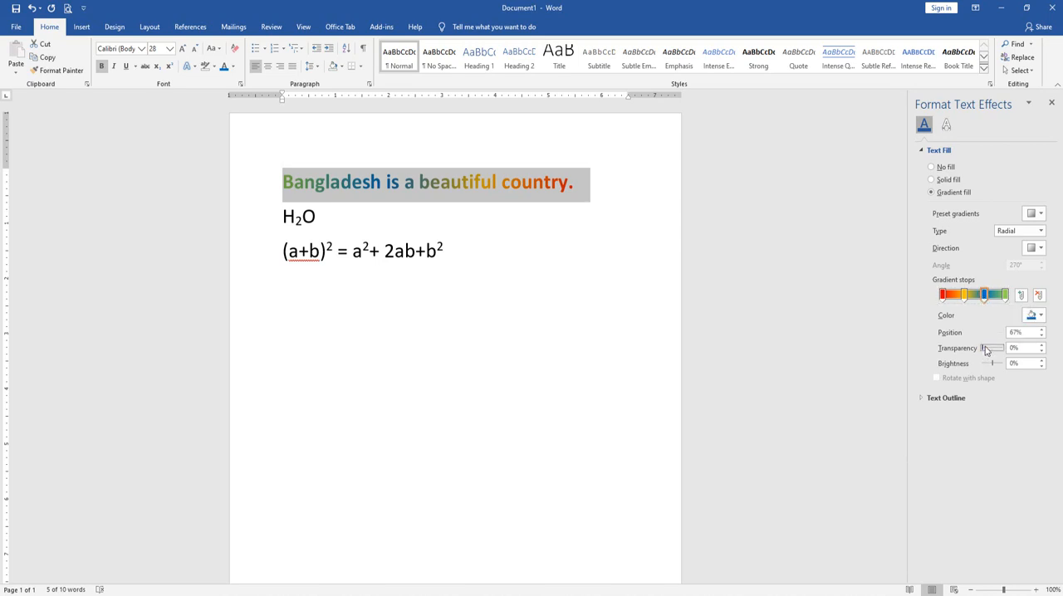
mouse_move(985, 350)
mouse_down()
mouse_move(1003, 350)
mouse_move(987, 349)
mouse_move(993, 366)
mouse_up()
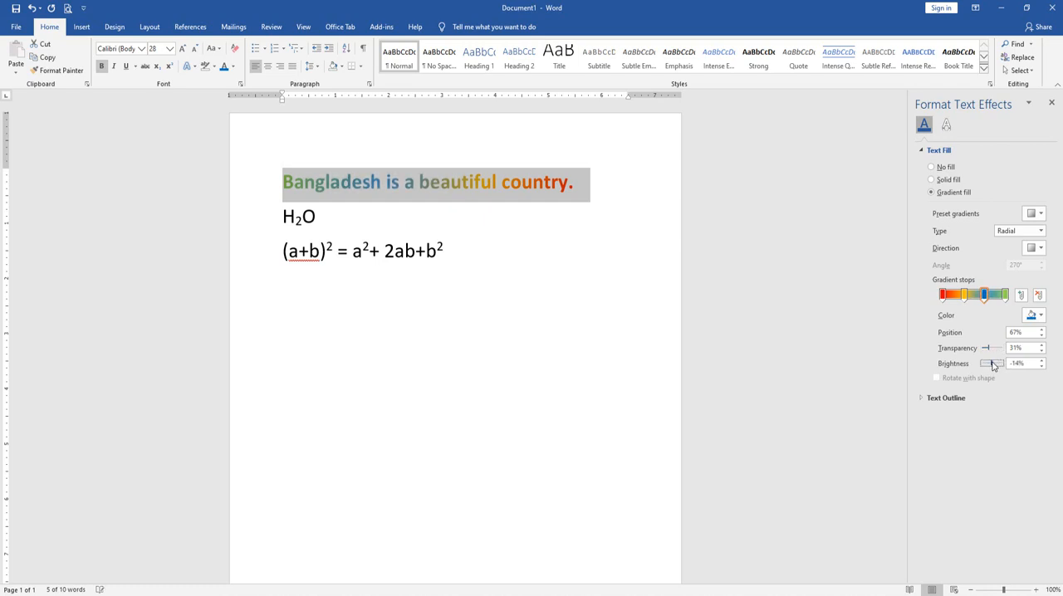
click(965, 295)
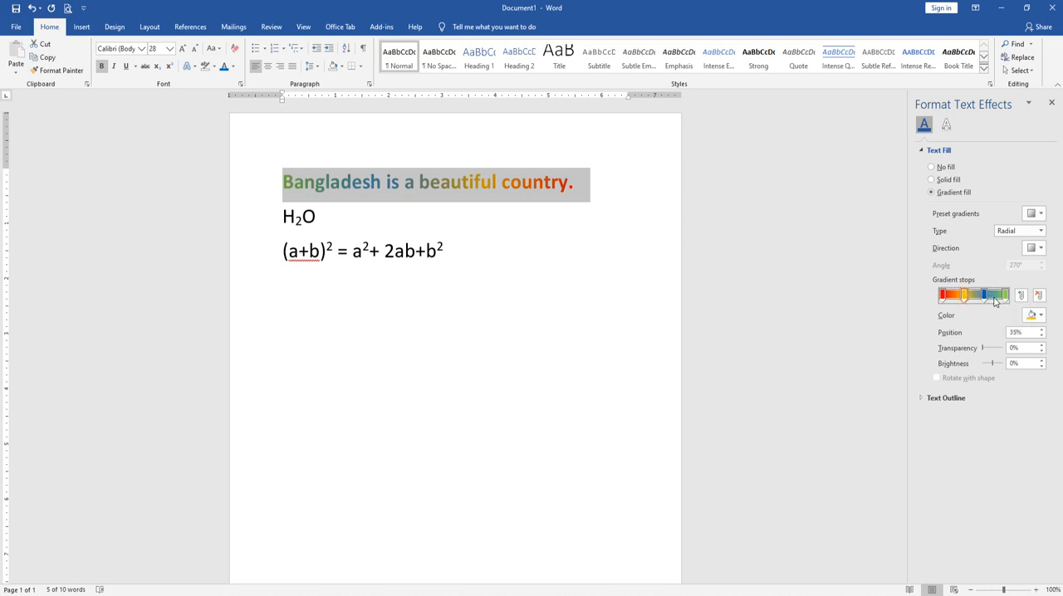
Add a gradient stop at 81%, between the blue and green stops, and color it standard Light Blue
click(995, 297)
click(1033, 316)
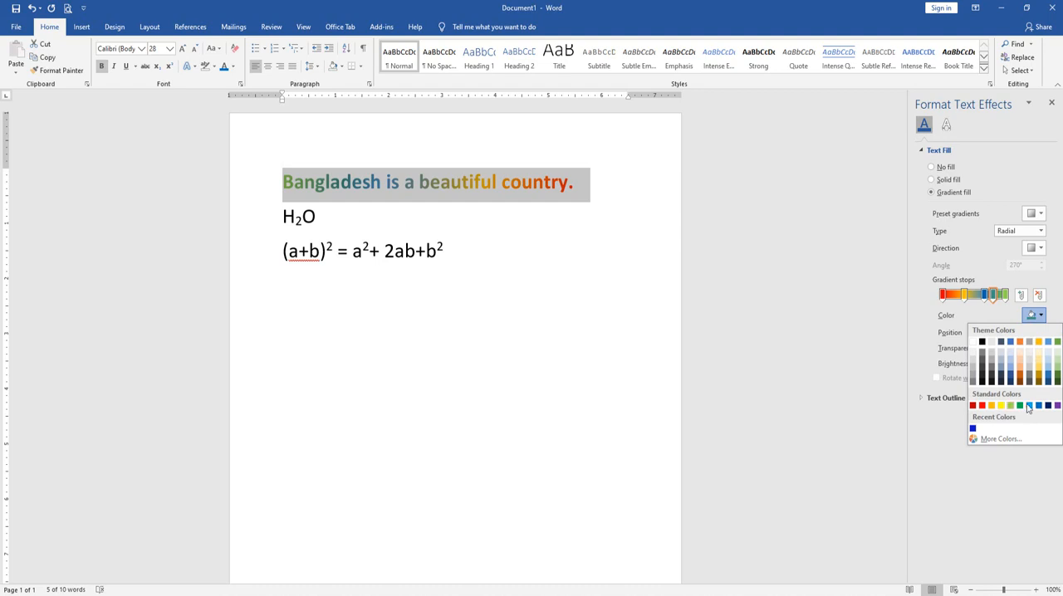
click(1032, 408)
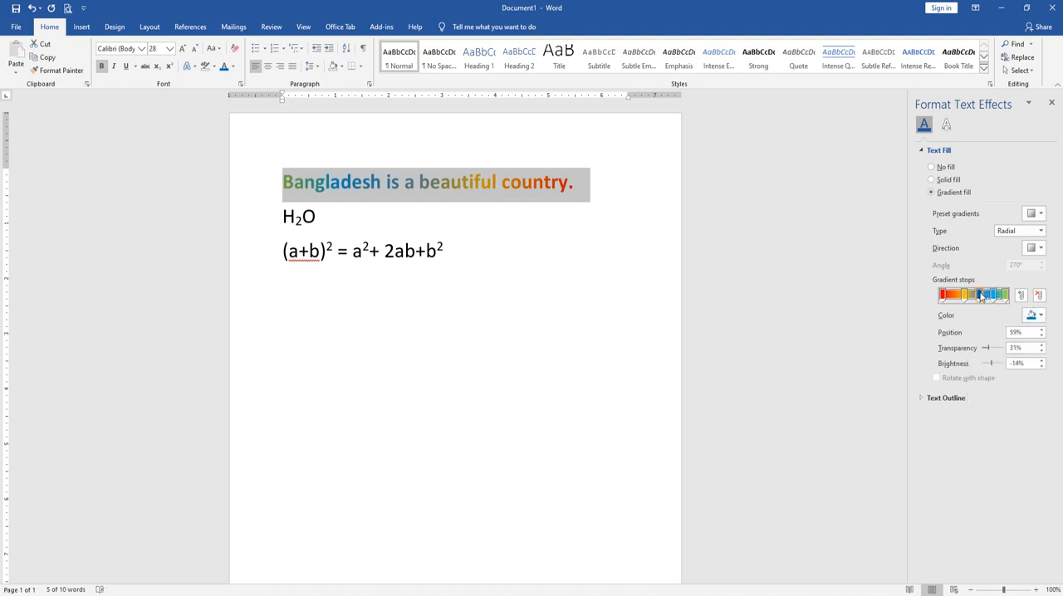
Remove the dark blue and orange stops from the text gradient
drag(979, 295, 982, 338)
click(966, 296)
drag(969, 293, 972, 245)
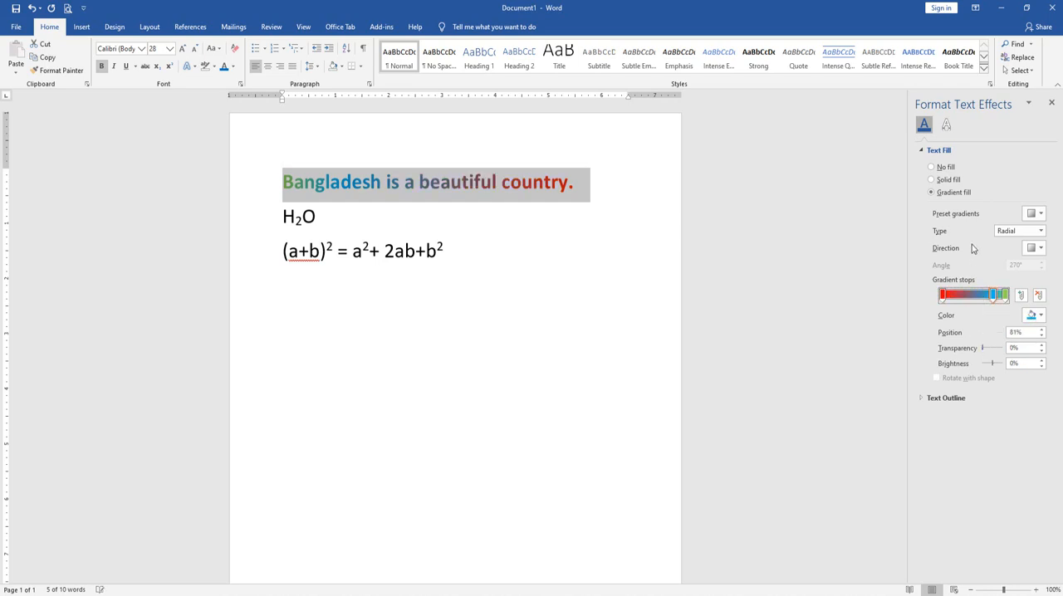
Shift the light blue stop toward the middle of the gradient and close the text effects settings
drag(994, 295, 981, 299)
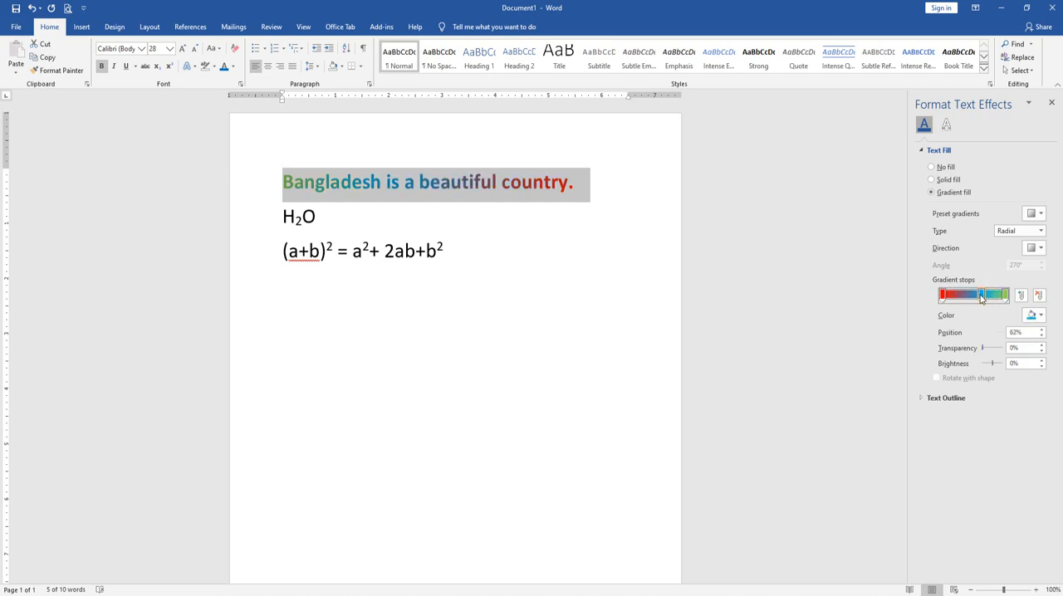
click(1052, 102)
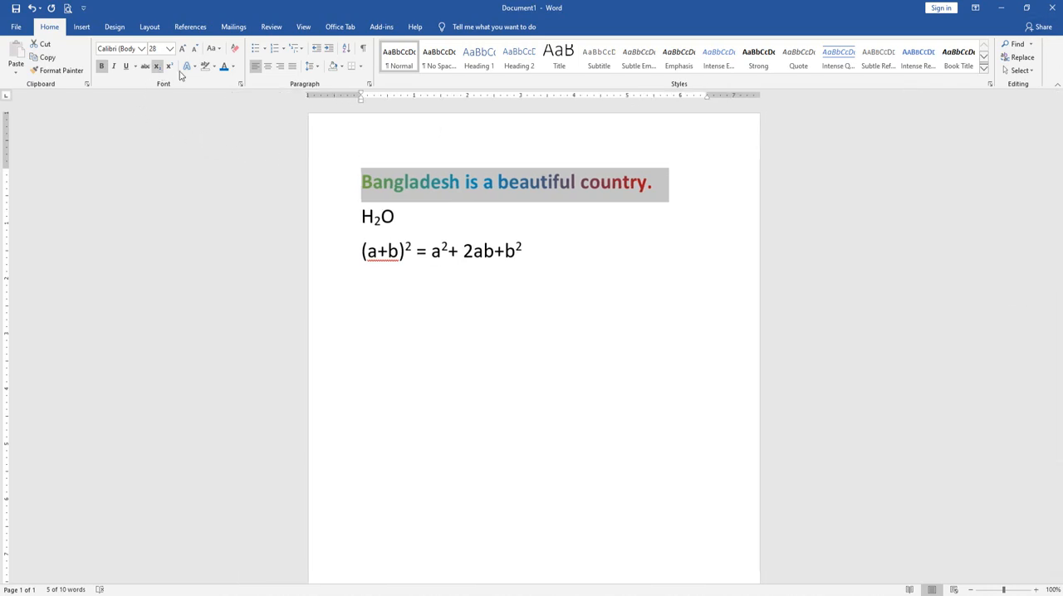